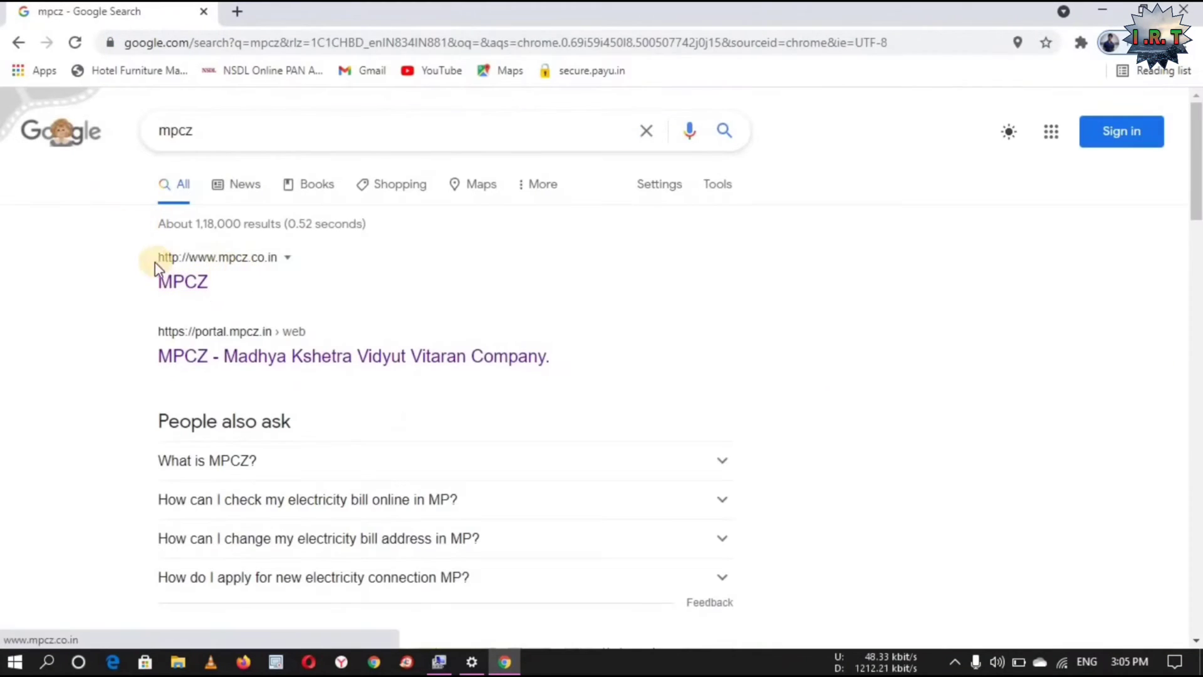
# Step: Open the official MPCZ website and scroll to its New Electricity Connection section
pyautogui.click(192, 285)
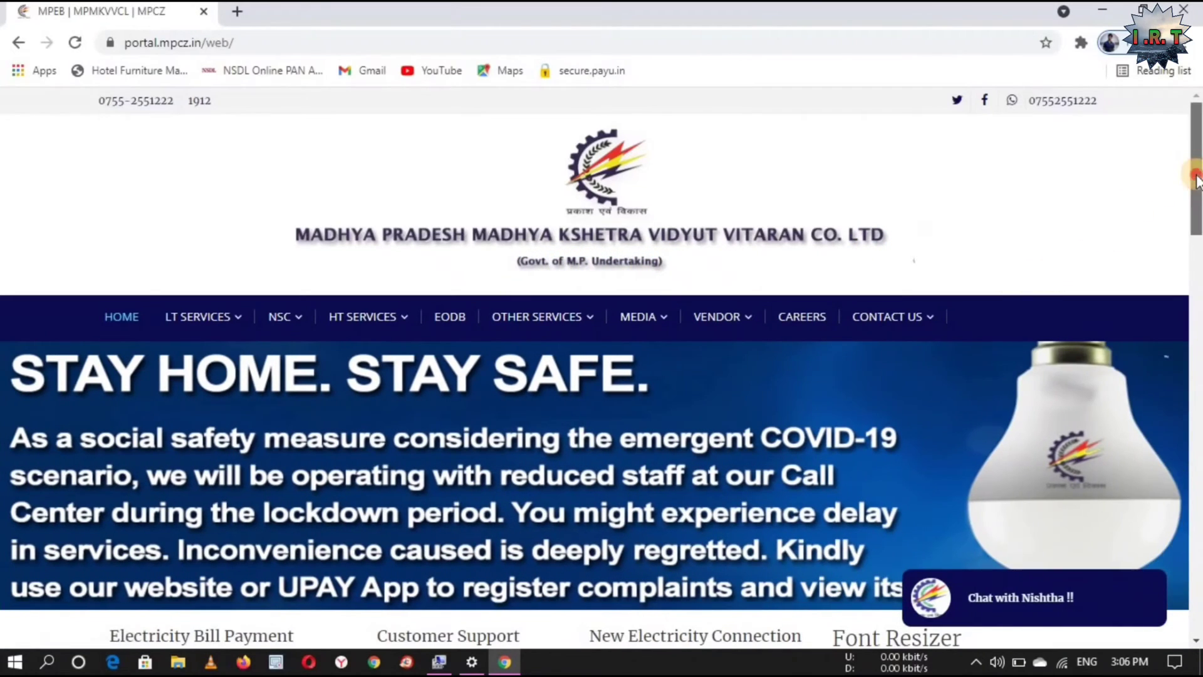
pyautogui.moveTo(1197, 180); pyautogui.dragTo(1196, 296)
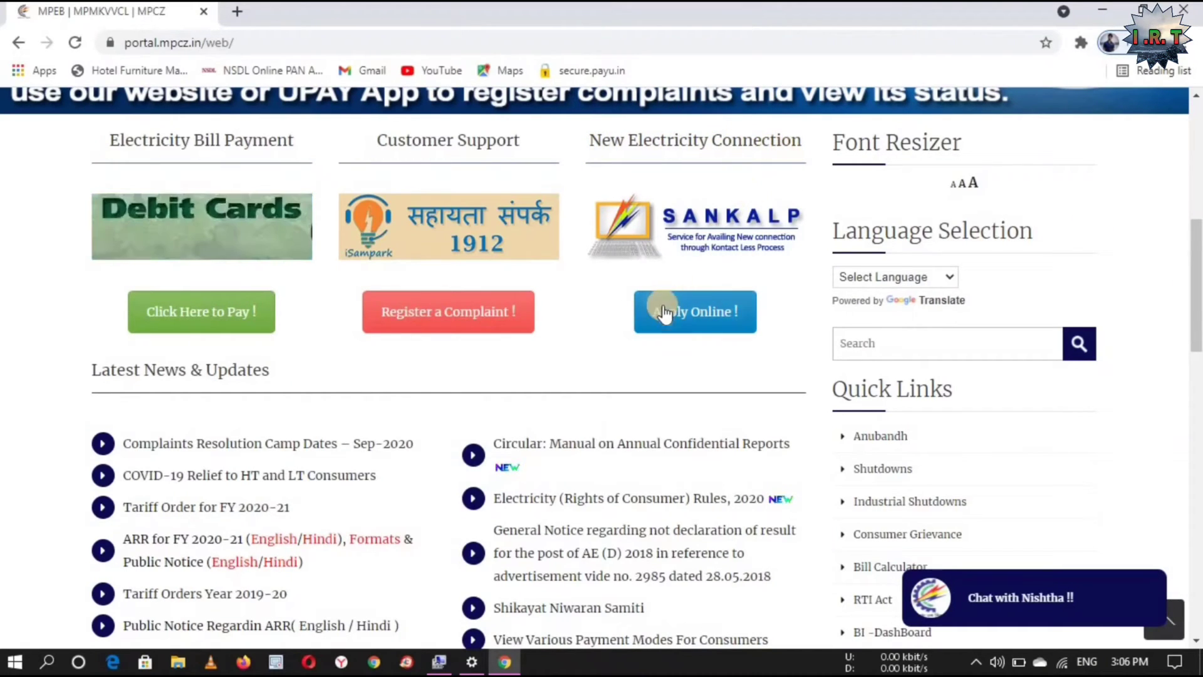
# Step: Open SANKALP's Apply Online portal and browse the High Tension, Pump Application and Low Tension options
pyautogui.click(715, 312)
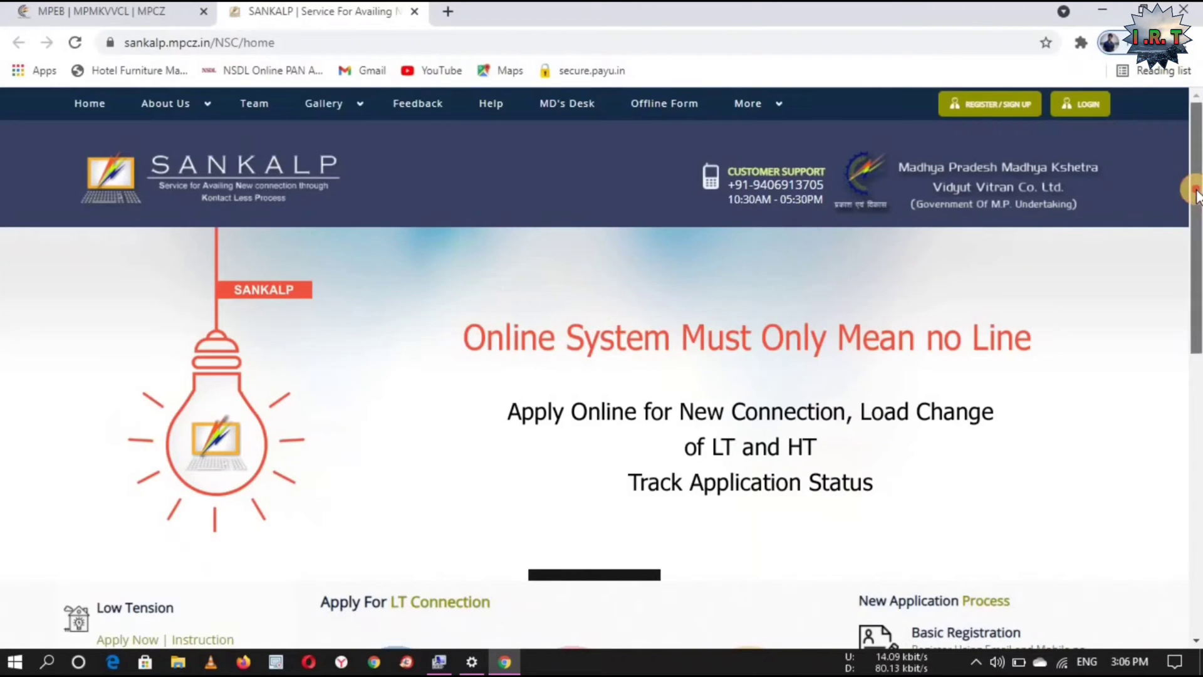
pyautogui.moveTo(1195, 187); pyautogui.dragTo(1197, 366)
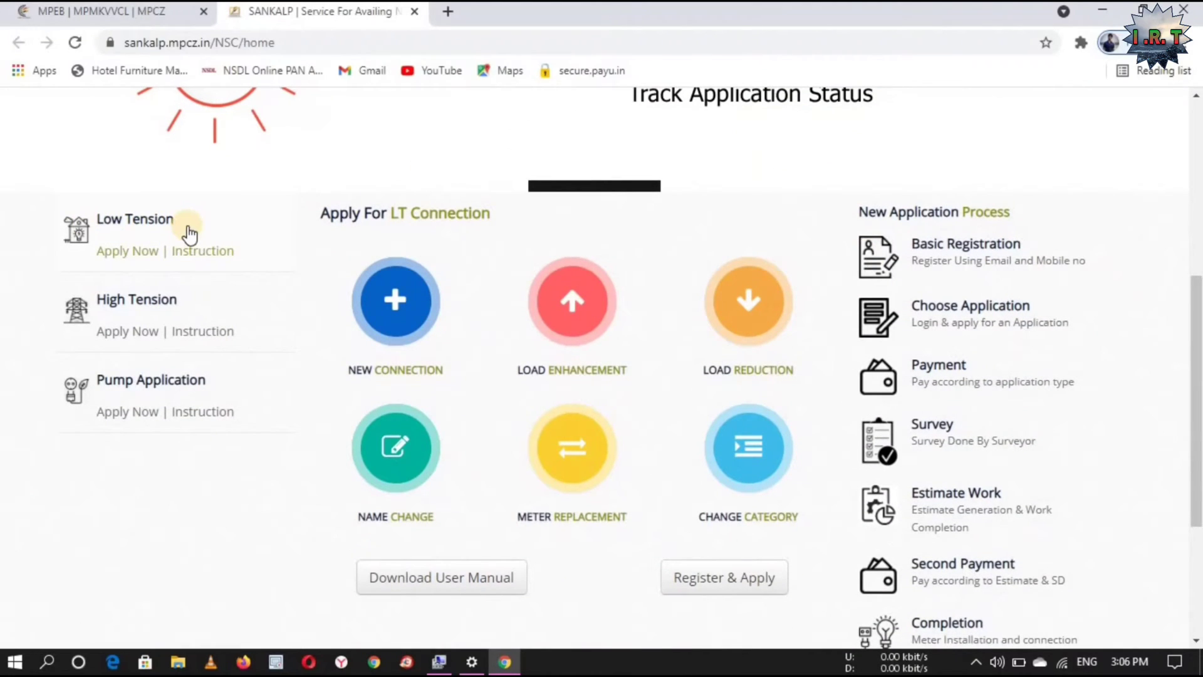
pyautogui.click(97, 294)
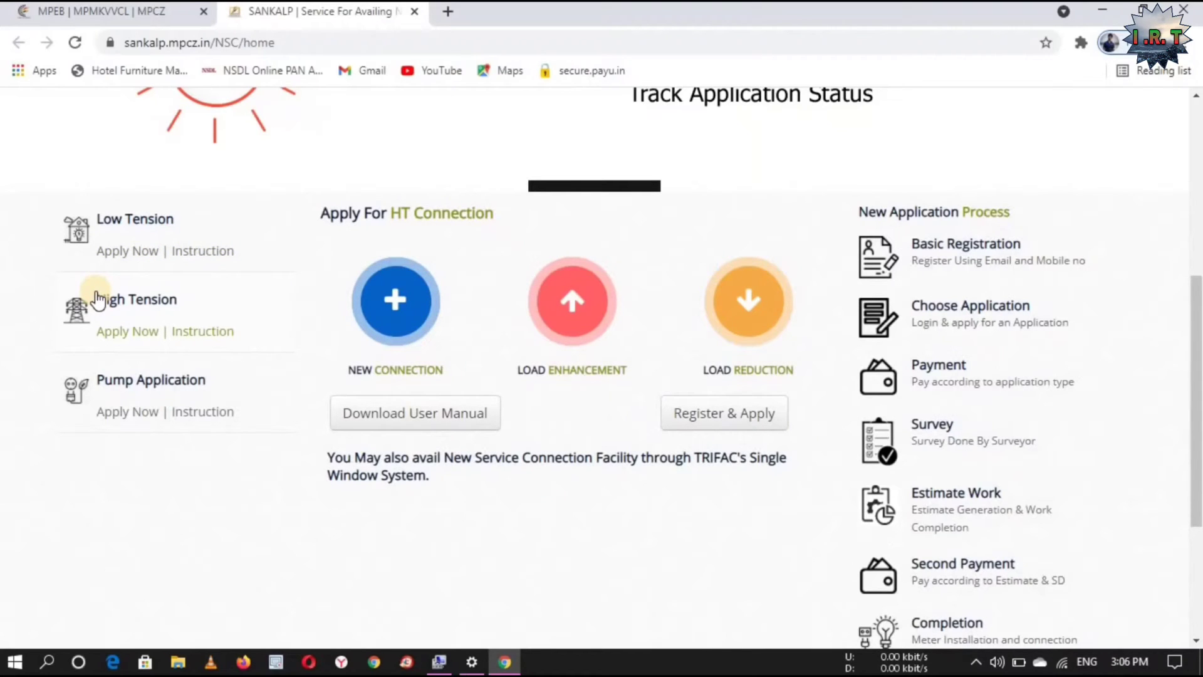
pyautogui.click(114, 383)
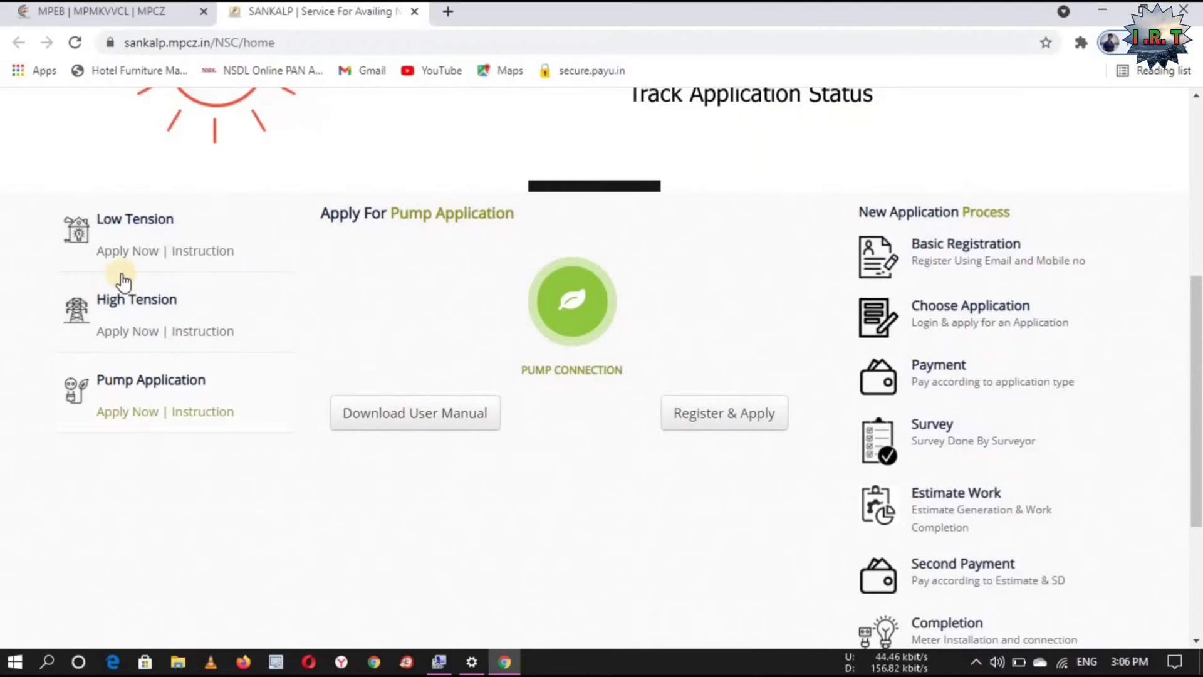
pyautogui.click(122, 234)
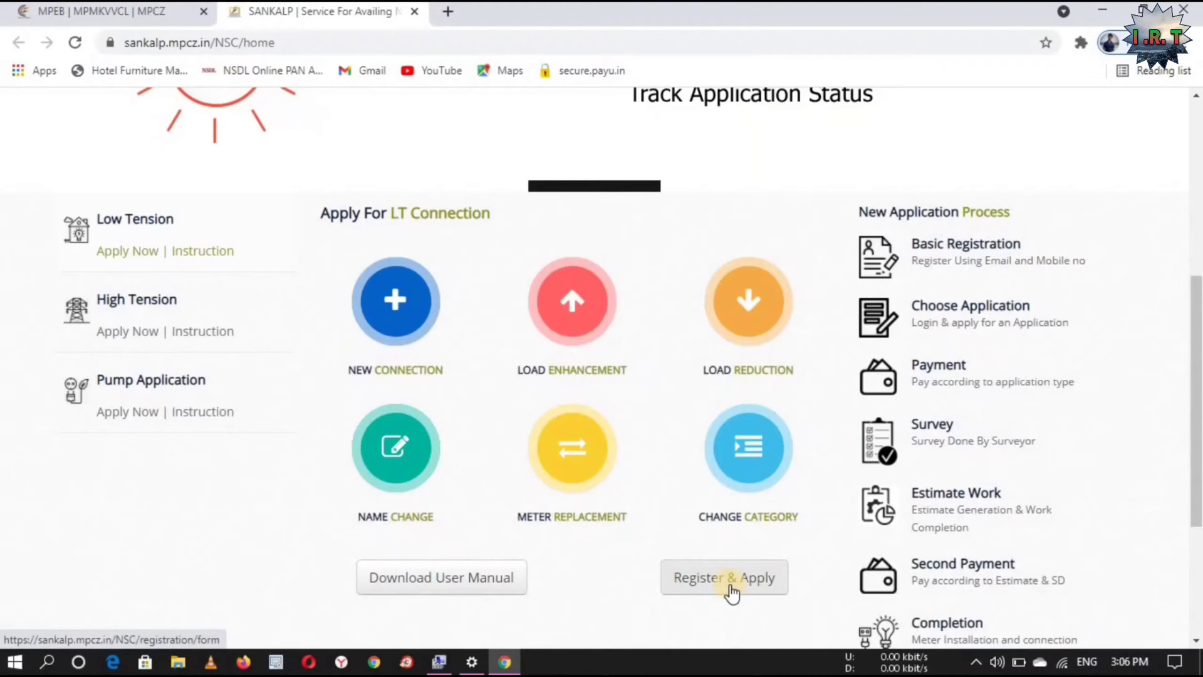
# Step: Log in from the consumer login page with user ID, password and captcha to reach the dashboard
pyautogui.click(727, 578)
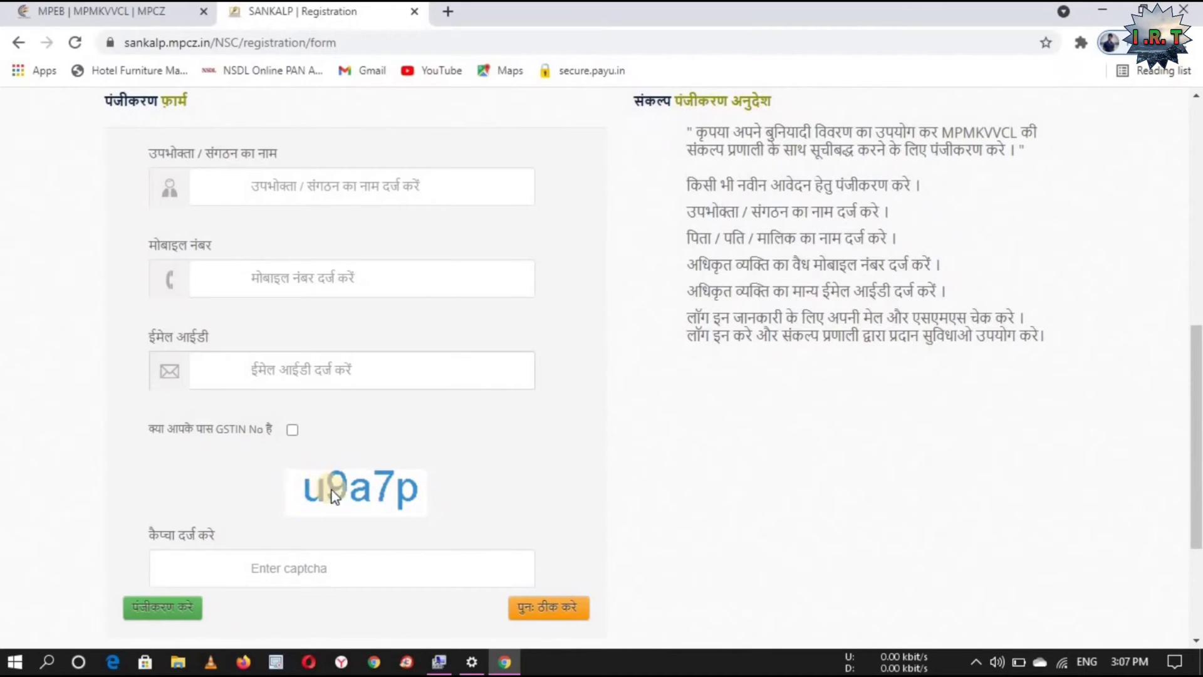
pyautogui.click(142, 620)
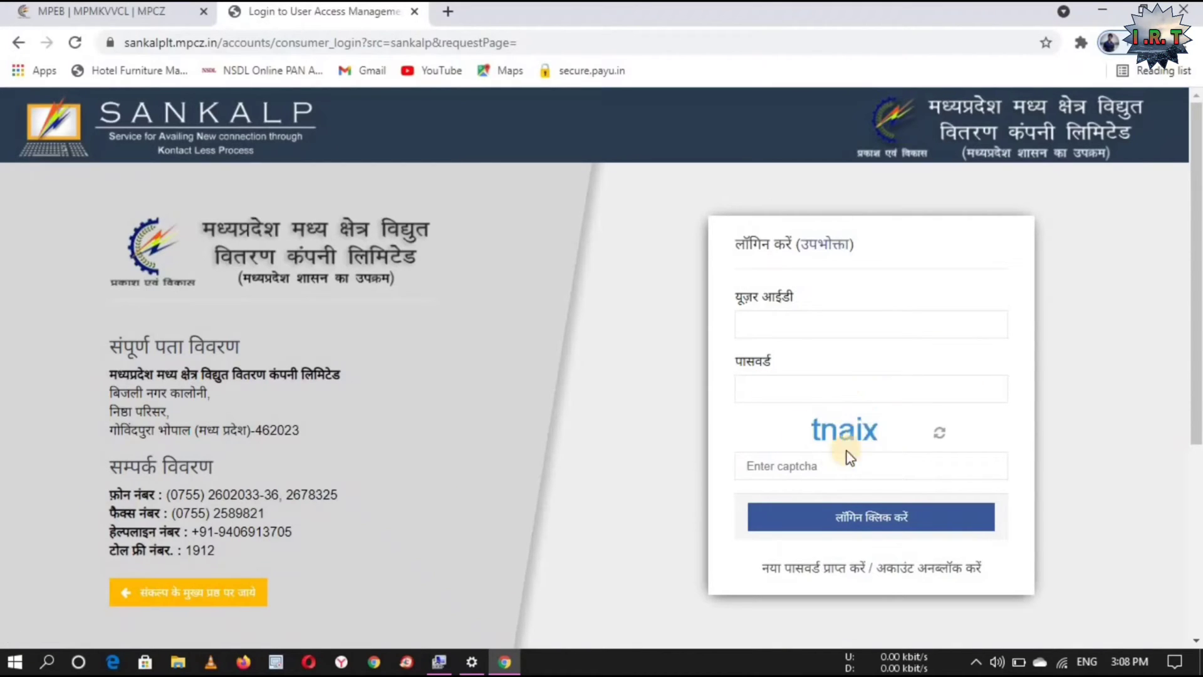
pyautogui.click(889, 518)
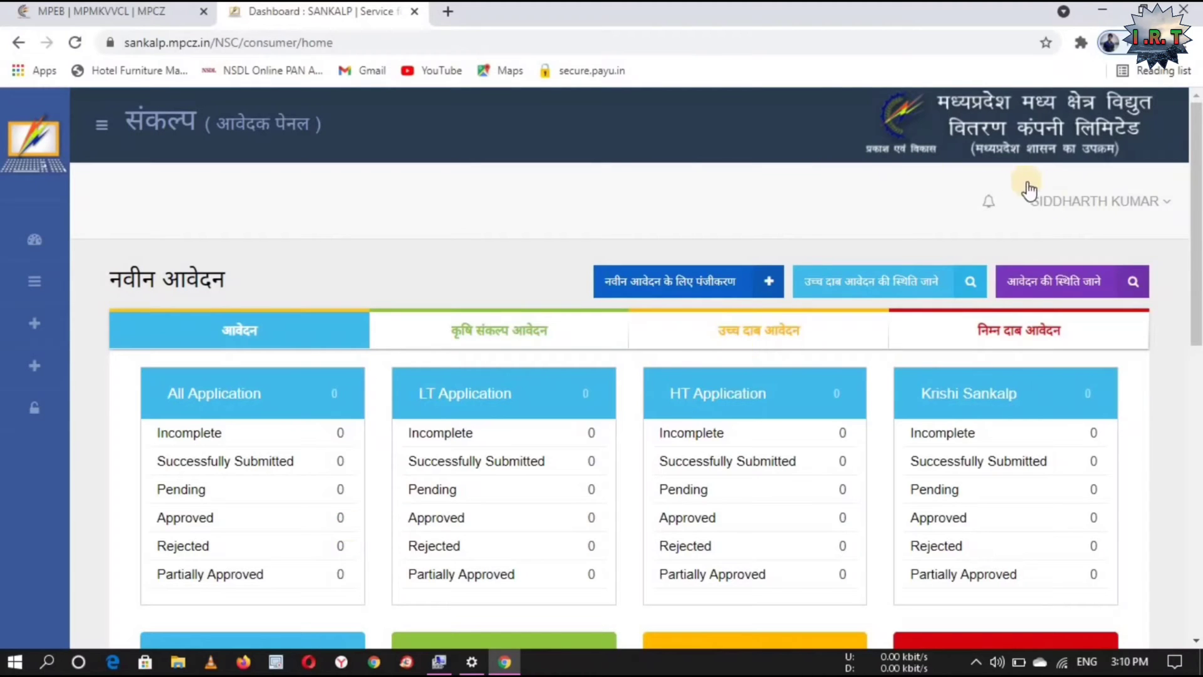
pyautogui.click(1080, 206)
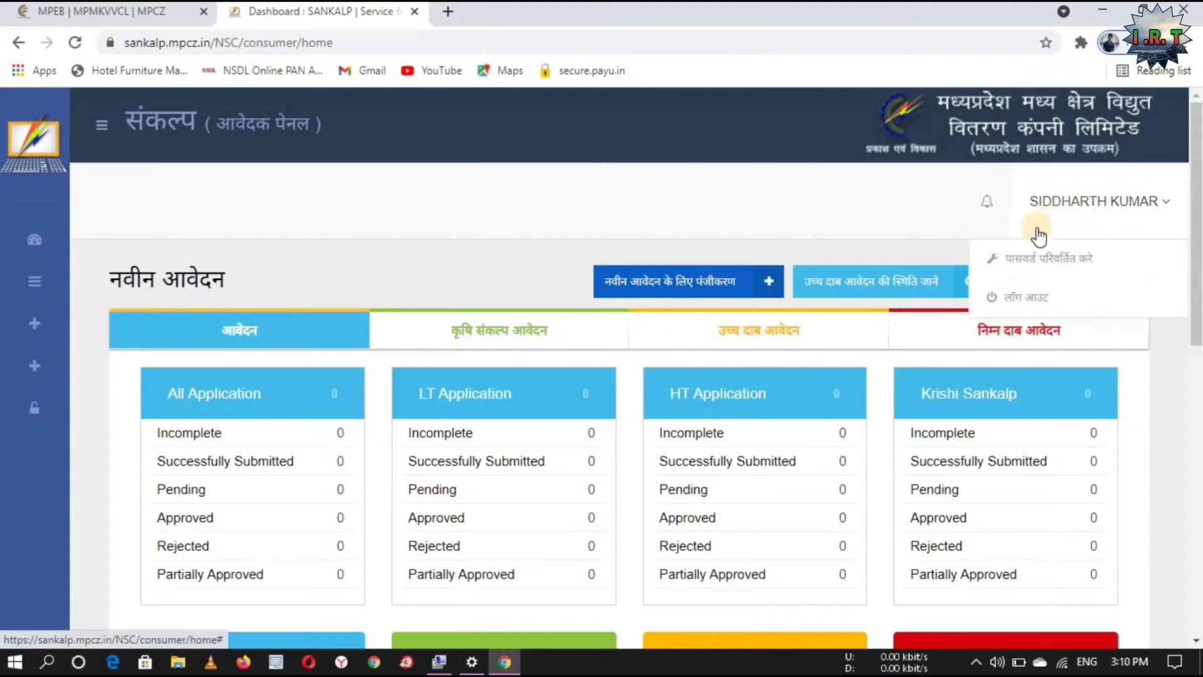
pyautogui.click(1104, 262)
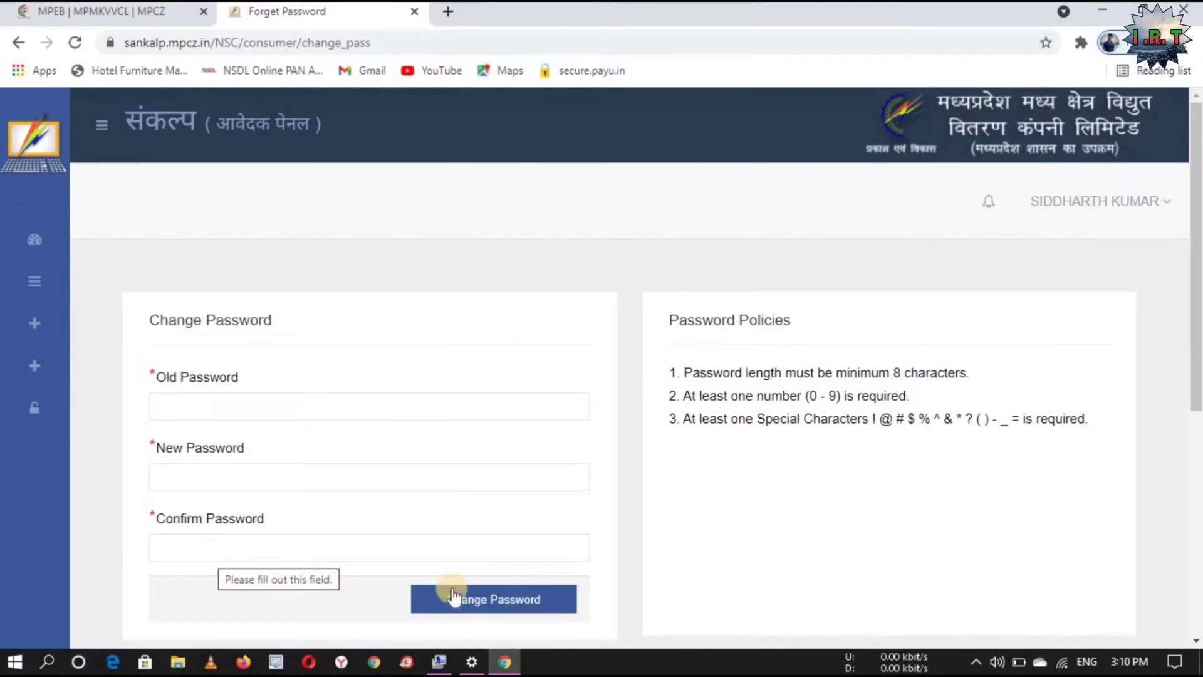
pyautogui.click(501, 602)
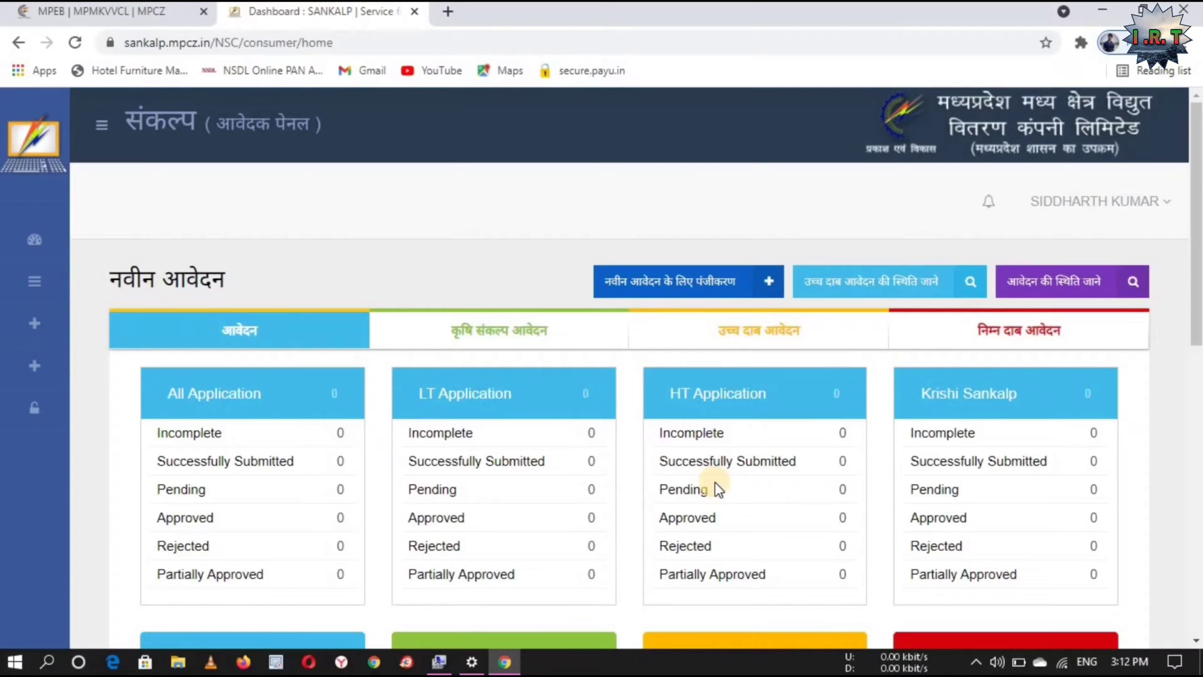
# Step: Register a new नवीन निम्न दाब स्थायी कनेक्शन application and proceed past the instructions page
pyautogui.click(687, 286)
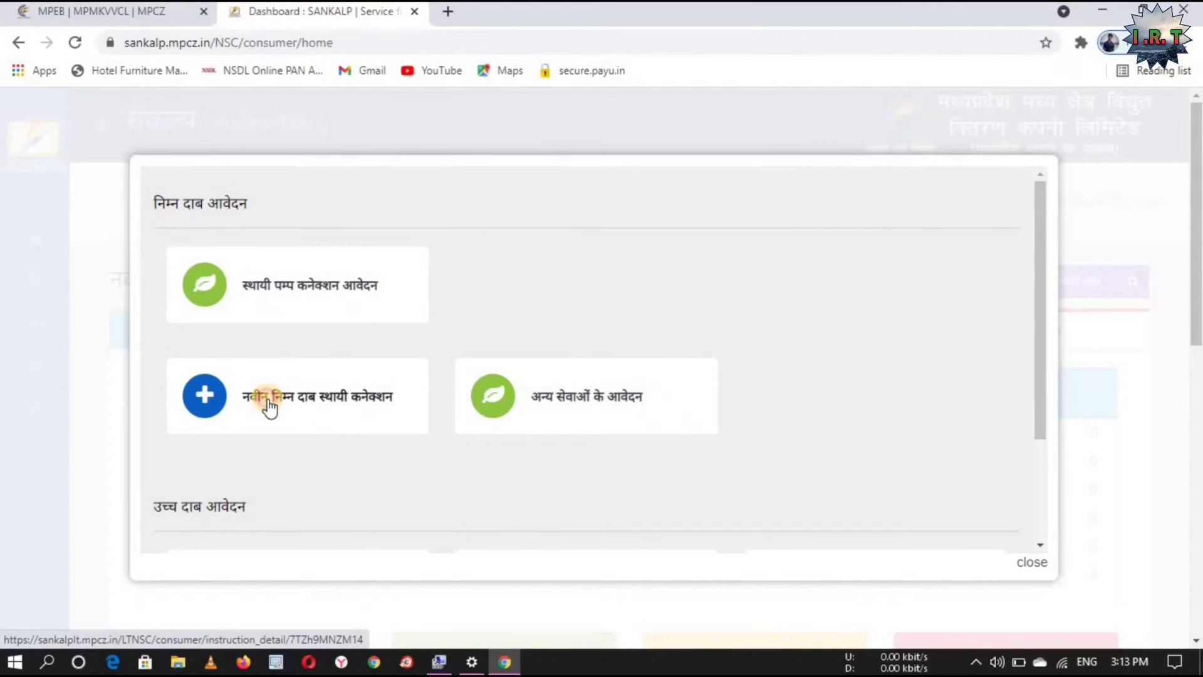
pyautogui.click(269, 407)
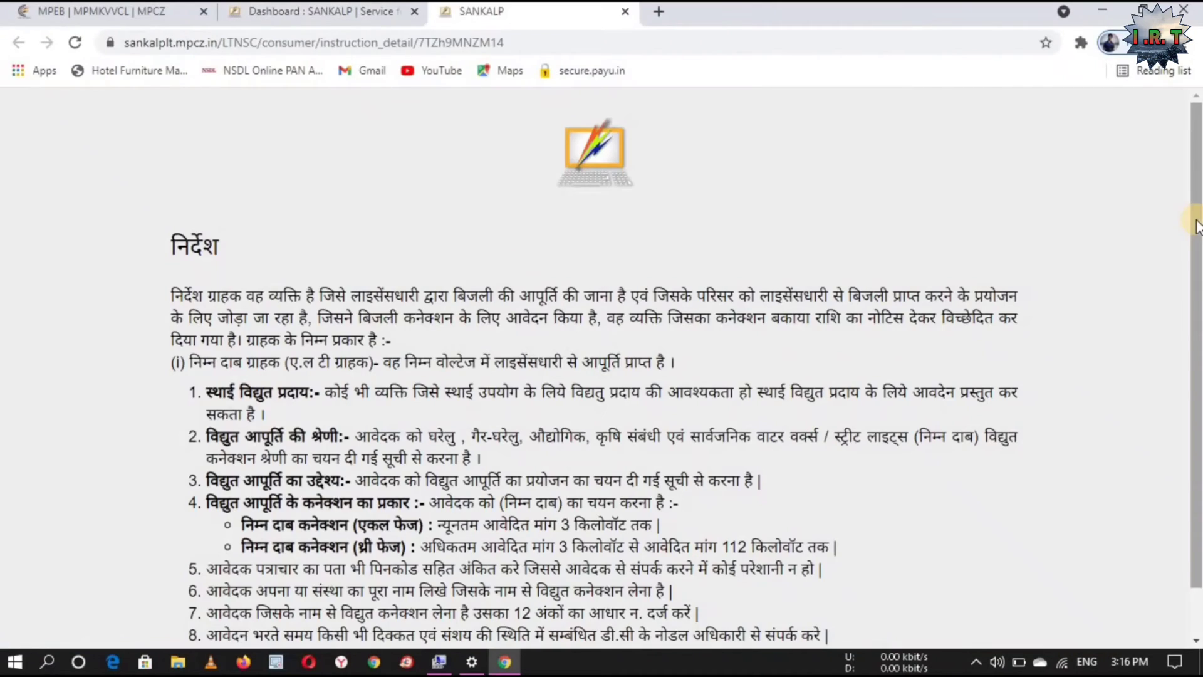
pyautogui.scroll(-1, 582, 486)
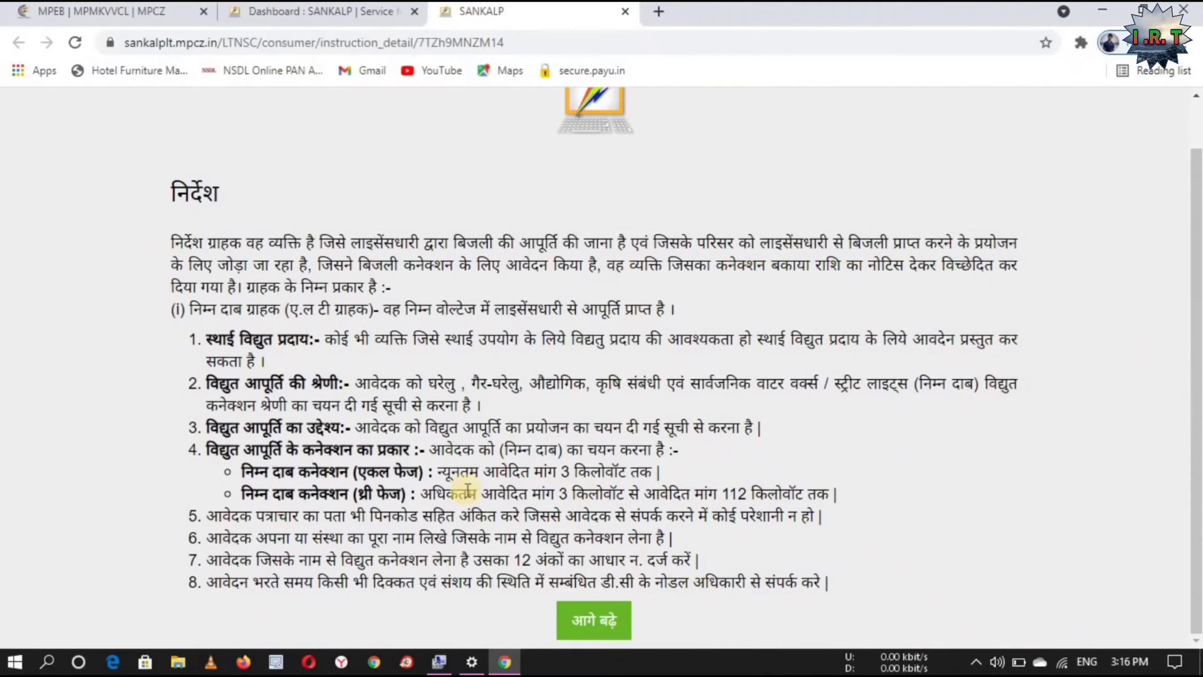
pyautogui.click(597, 629)
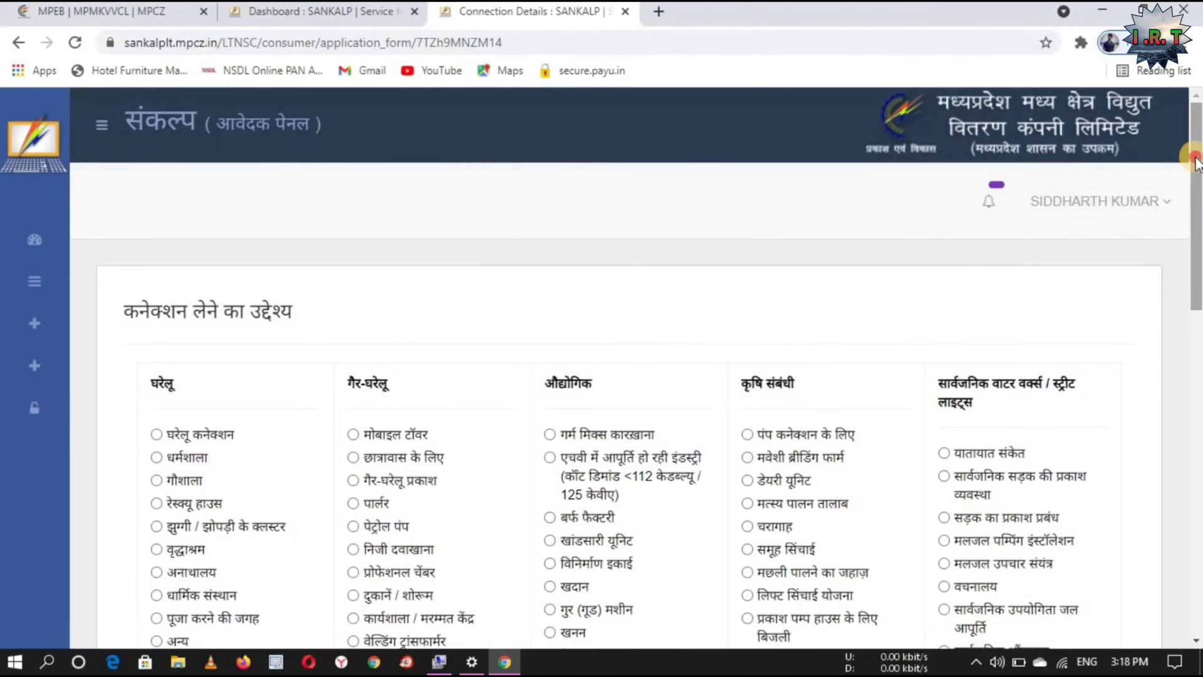
# Step: Choose घरेलू कनेक्शन instead of pump as the connection purpose and continue to Aadhaar authentication
pyautogui.moveTo(1195, 163); pyautogui.dragTo(1196, 433)
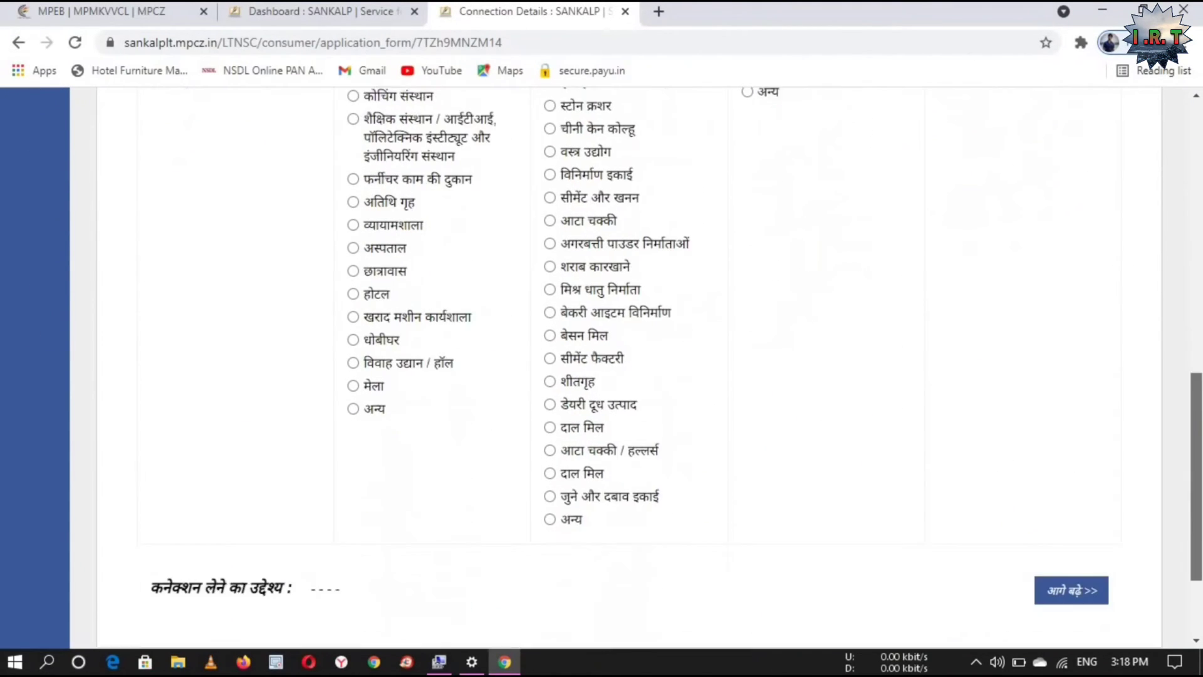
pyautogui.scroll(10, 448, 277)
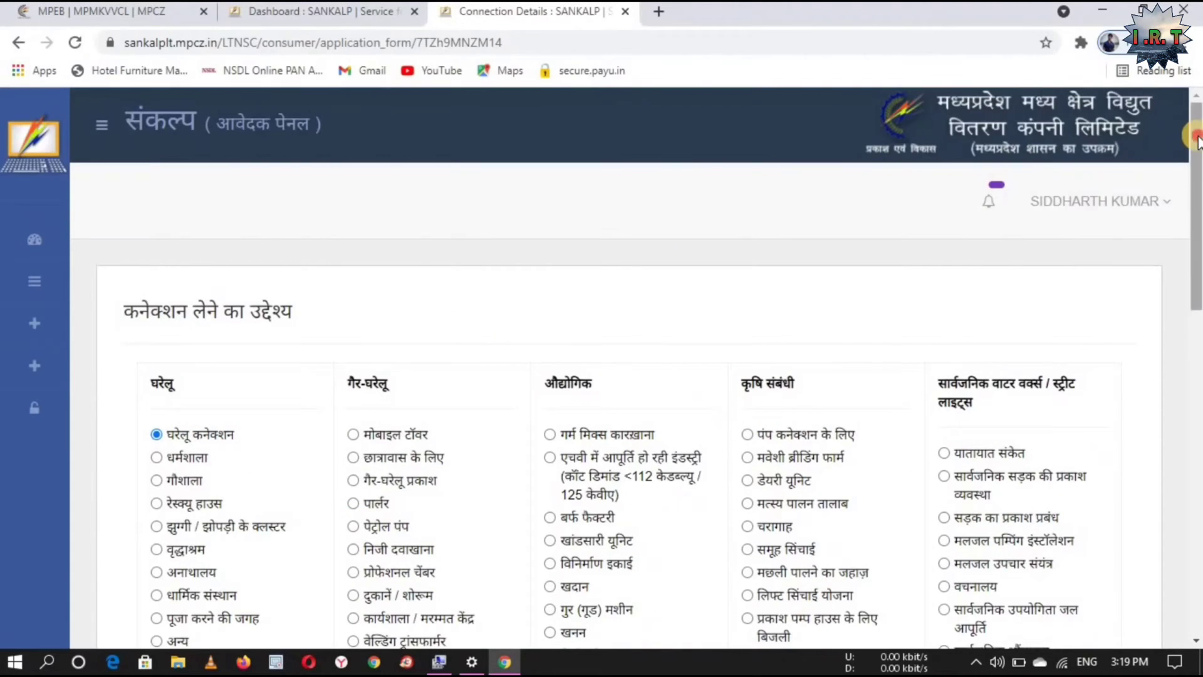
pyautogui.moveTo(1195, 147); pyautogui.dragTo(1196, 204)
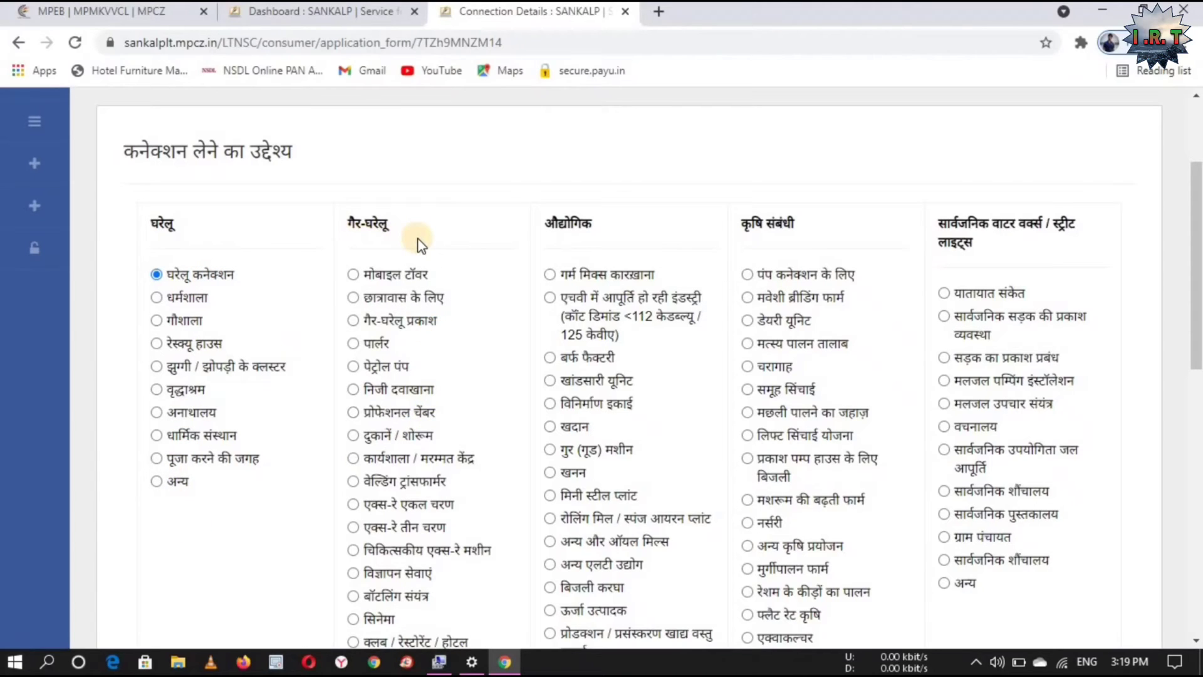
pyautogui.moveTo(1196, 208); pyautogui.dragTo(1196, 341)
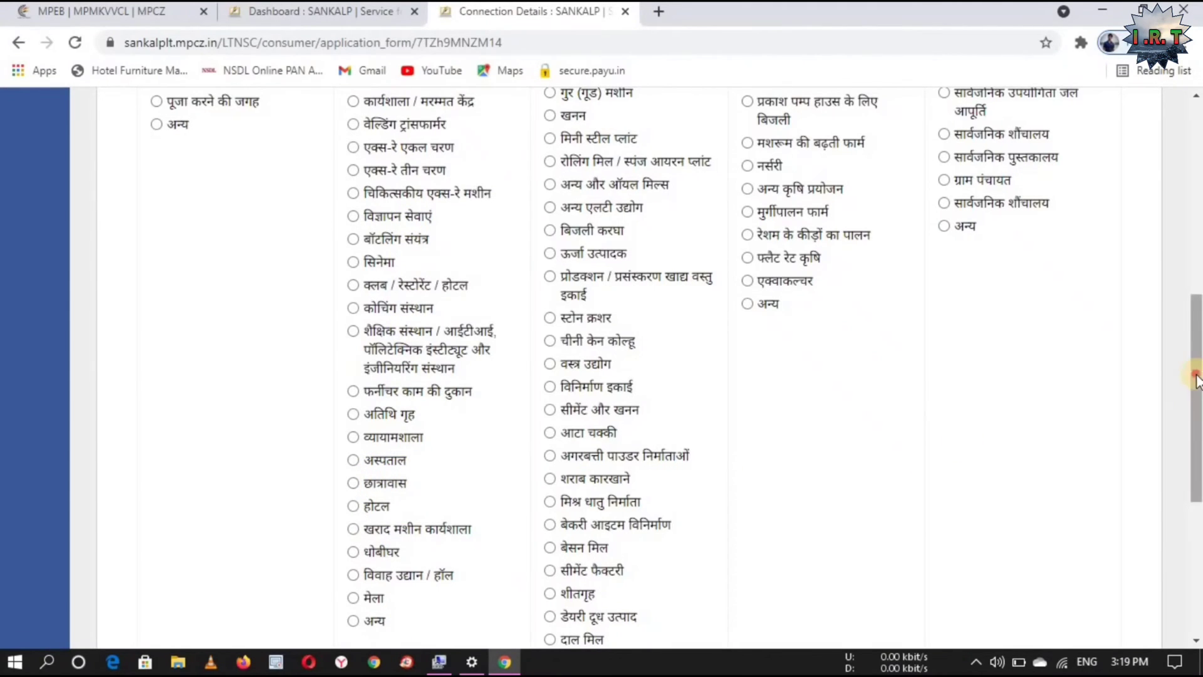
pyautogui.scroll(5, 1195, 379)
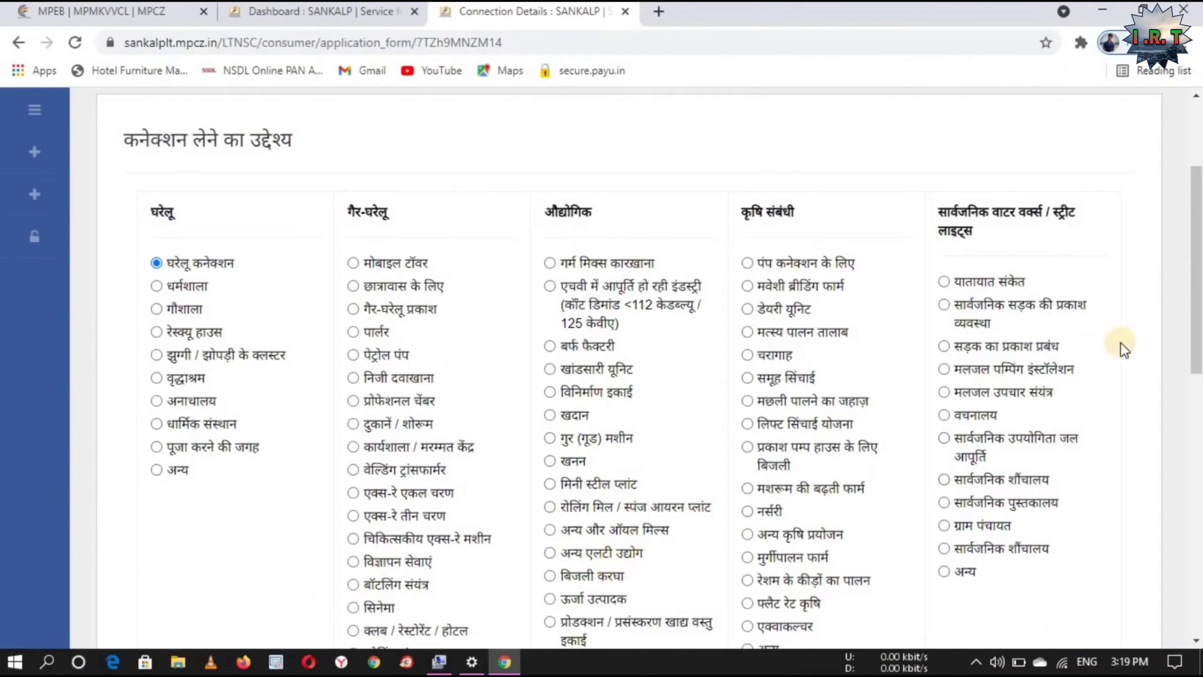
pyautogui.moveTo(1198, 264); pyautogui.dragTo(1198, 461)
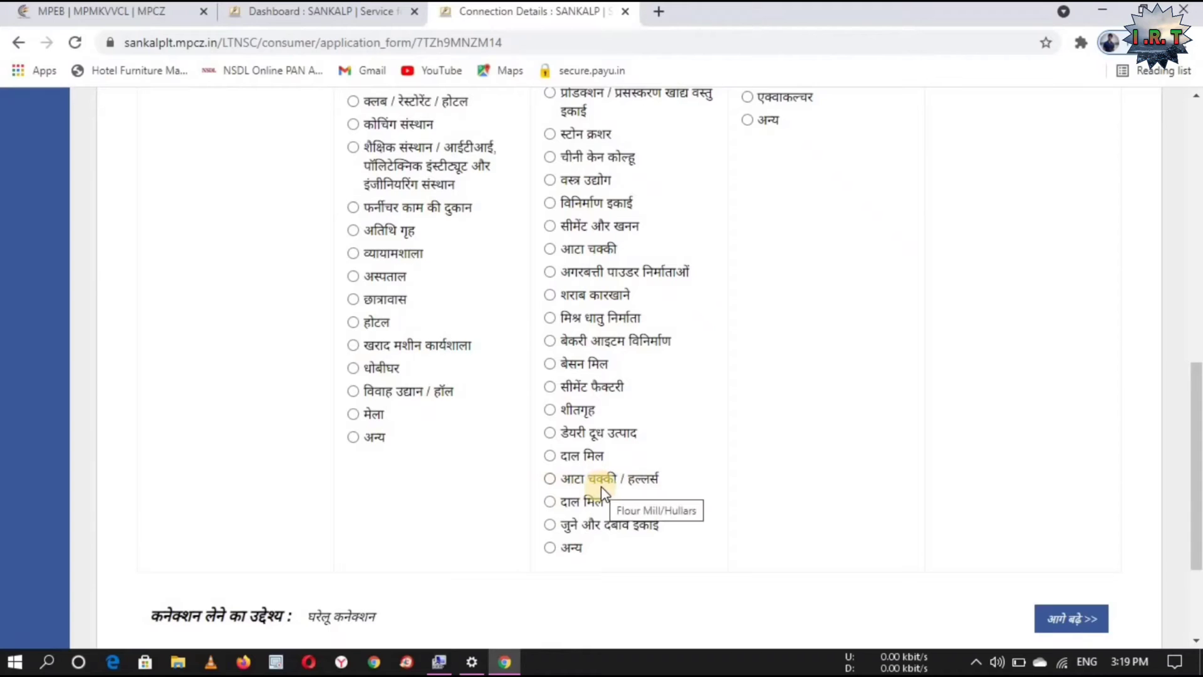
pyautogui.moveTo(1196, 451); pyautogui.dragTo(1196, 379)
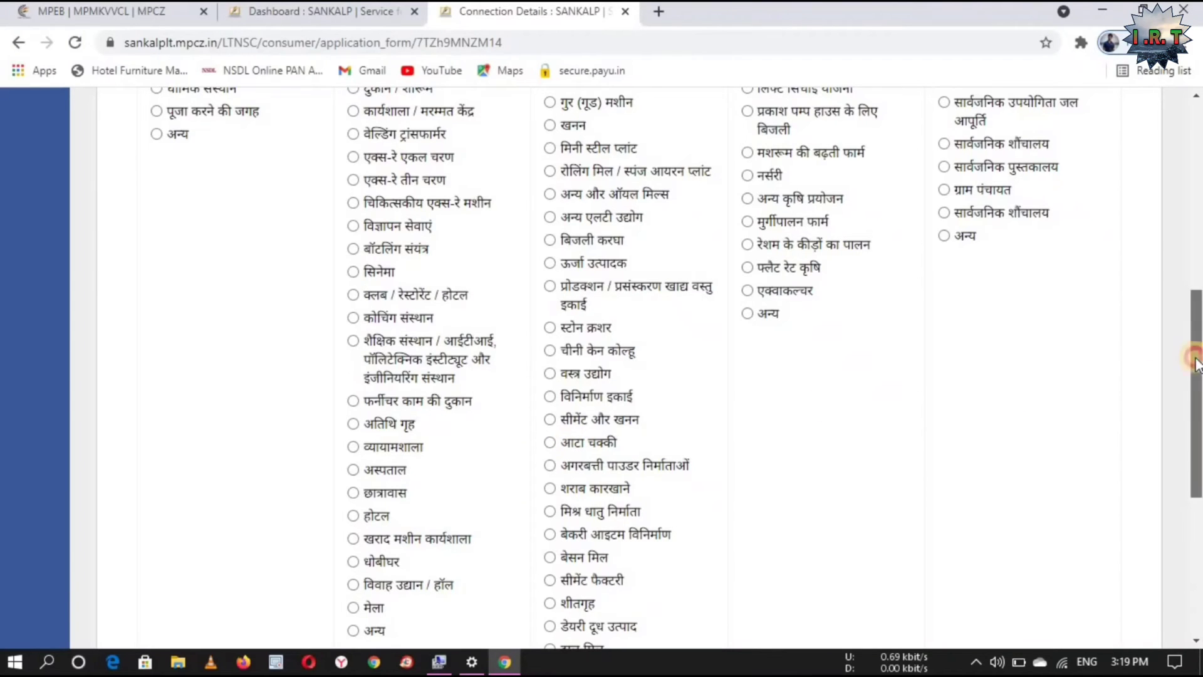
pyautogui.moveTo(1197, 363); pyautogui.dragTo(1196, 260)
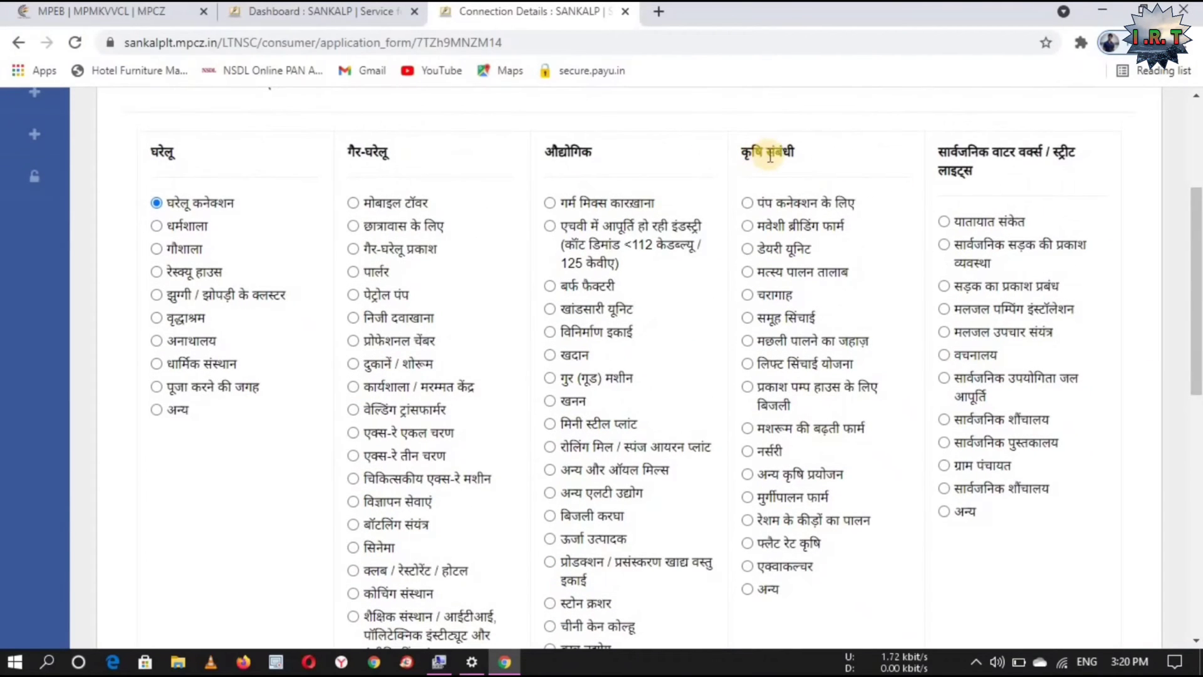
pyautogui.click(757, 205)
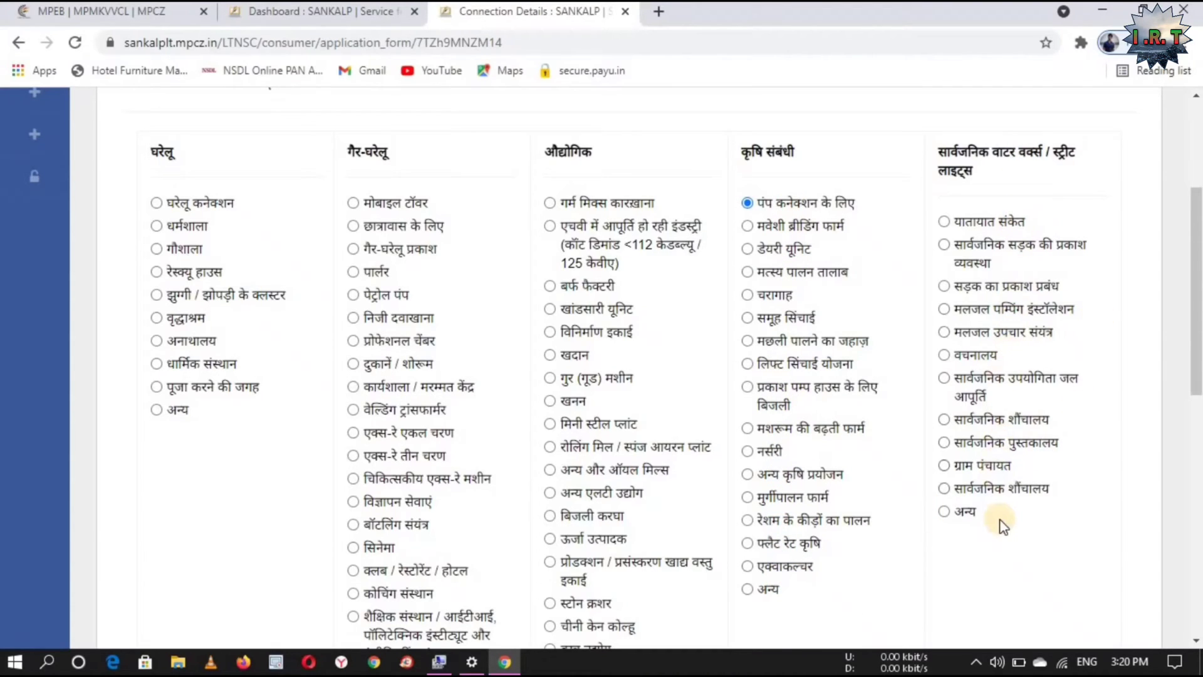
pyautogui.click(214, 207)
pyautogui.moveTo(1197, 300); pyautogui.dragTo(1197, 539)
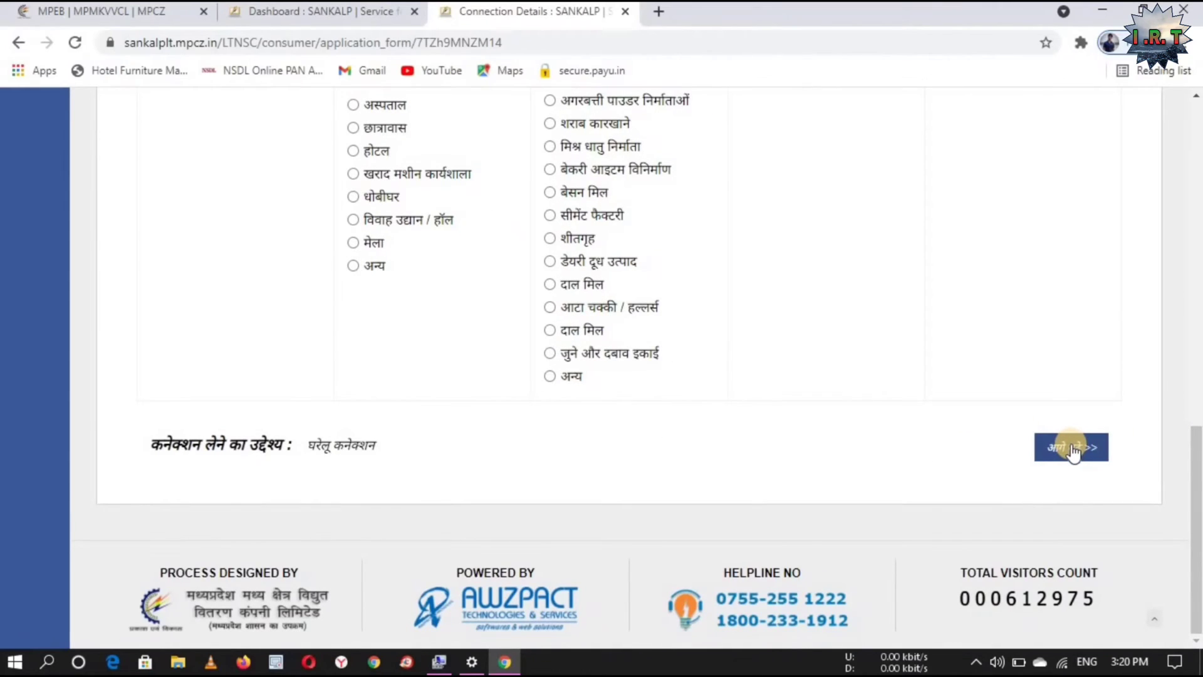
pyautogui.click(1072, 449)
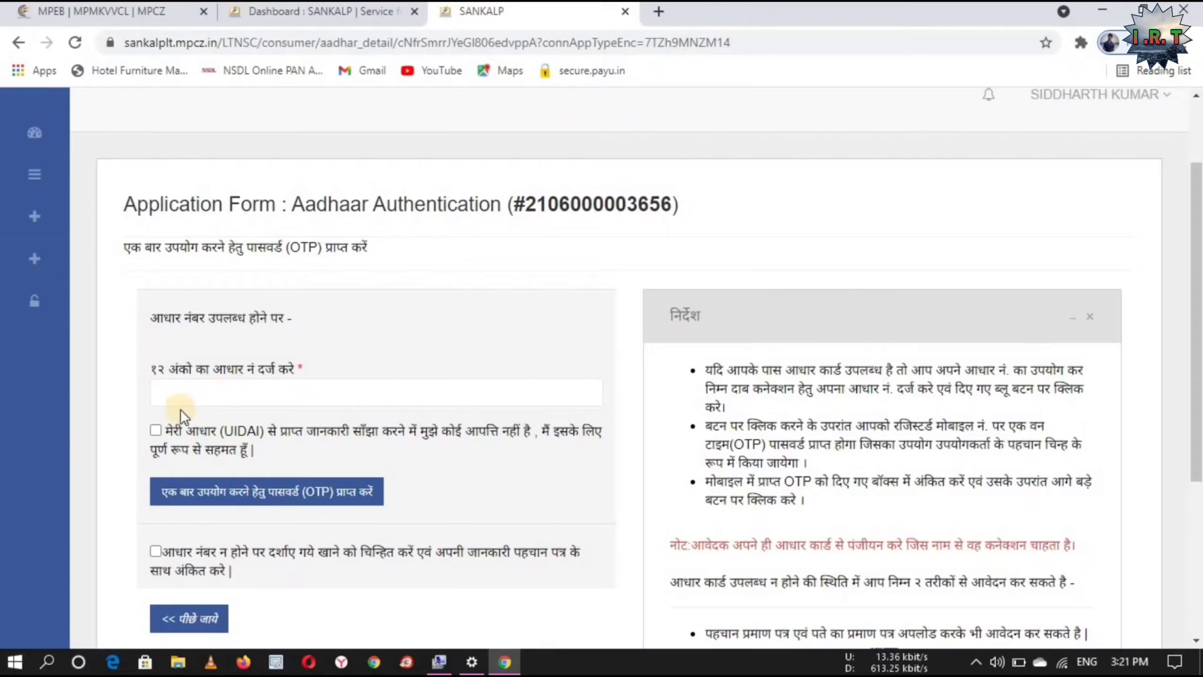
# Step: Consent to Aadhaar verification, review the no-Aadhaar instructions on ID proof and office visit, then reload
pyautogui.click(155, 433)
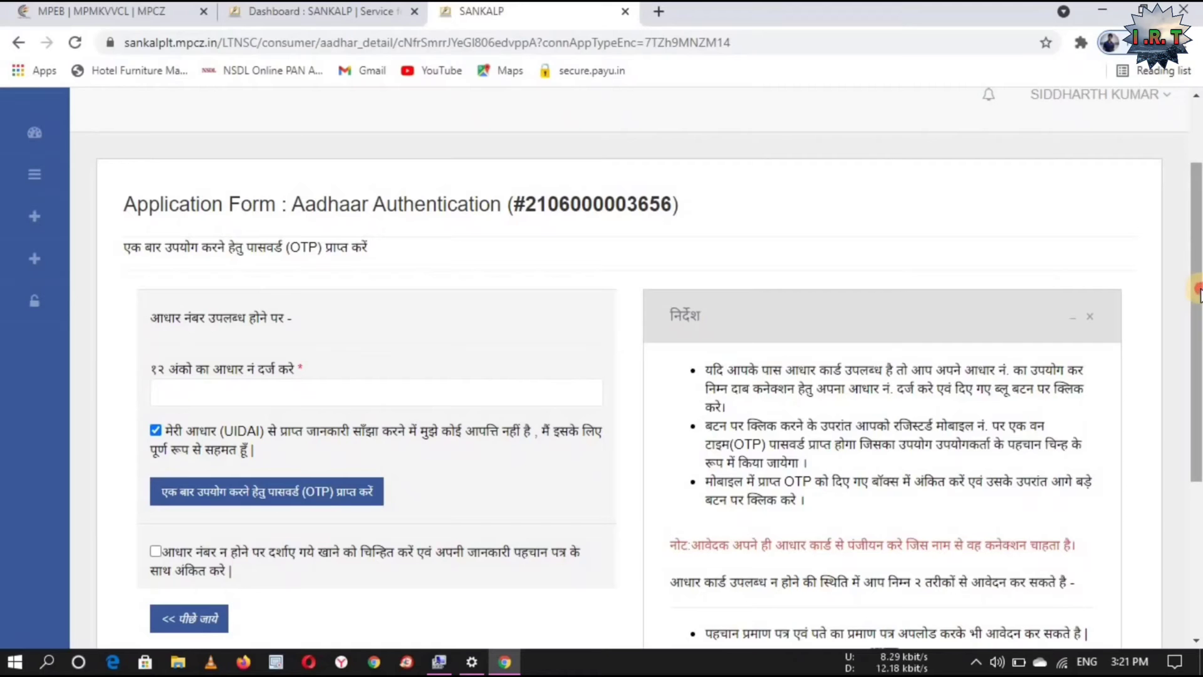
pyautogui.moveTo(1197, 290); pyautogui.dragTo(1197, 411)
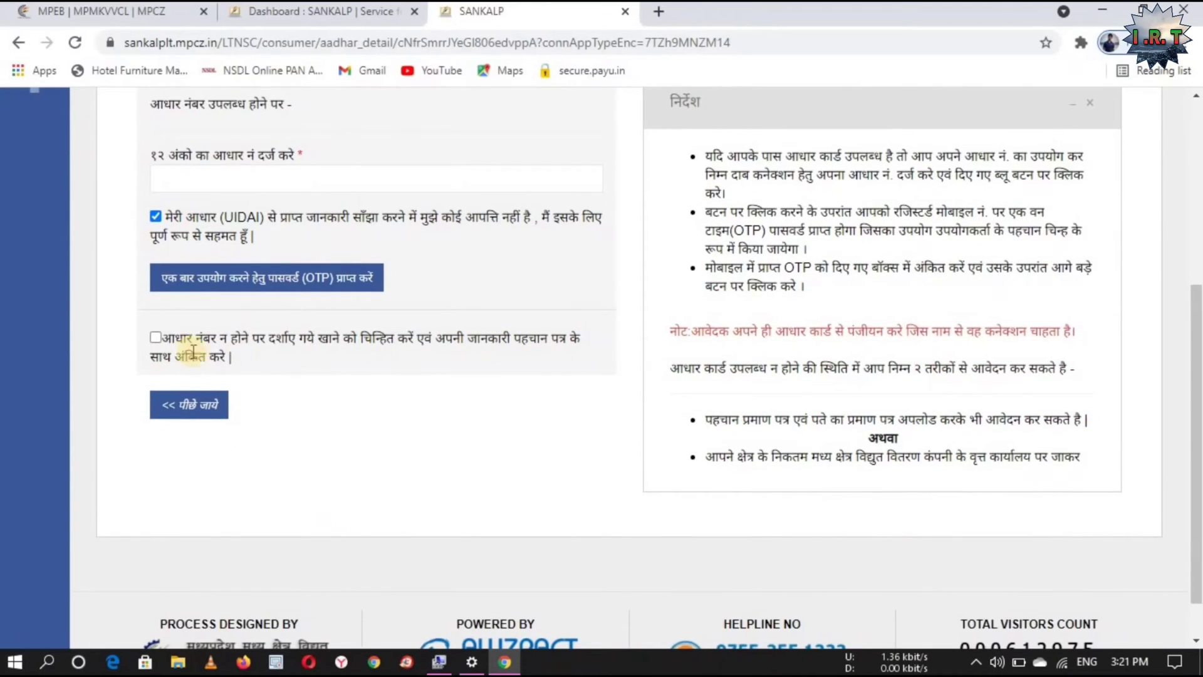
pyautogui.click(156, 338)
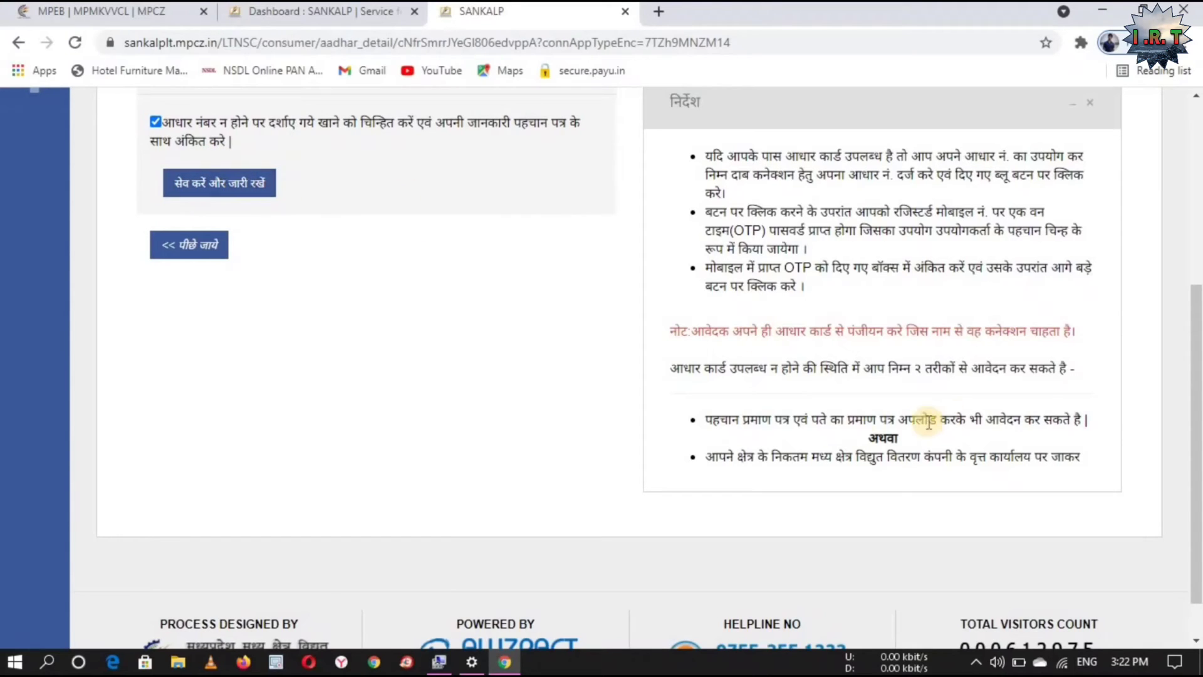
pyautogui.moveTo(743, 420); pyautogui.dragTo(1086, 420)
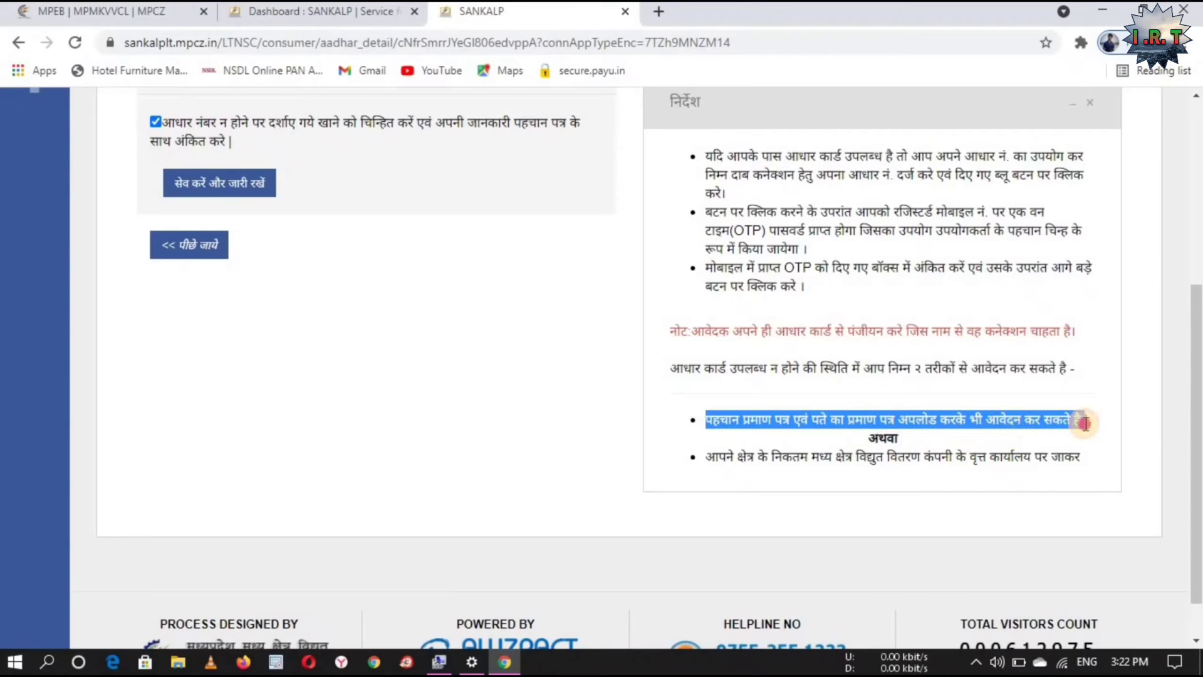
pyautogui.moveTo(708, 452); pyautogui.dragTo(1086, 474)
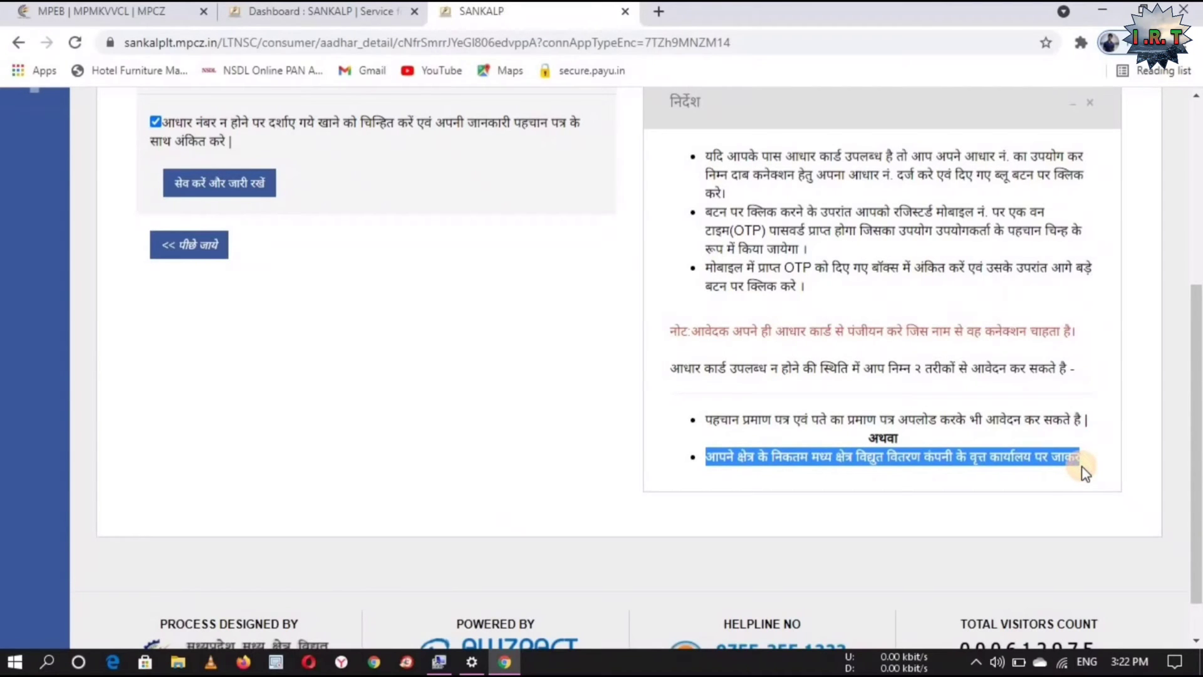
pyautogui.click(569, 408)
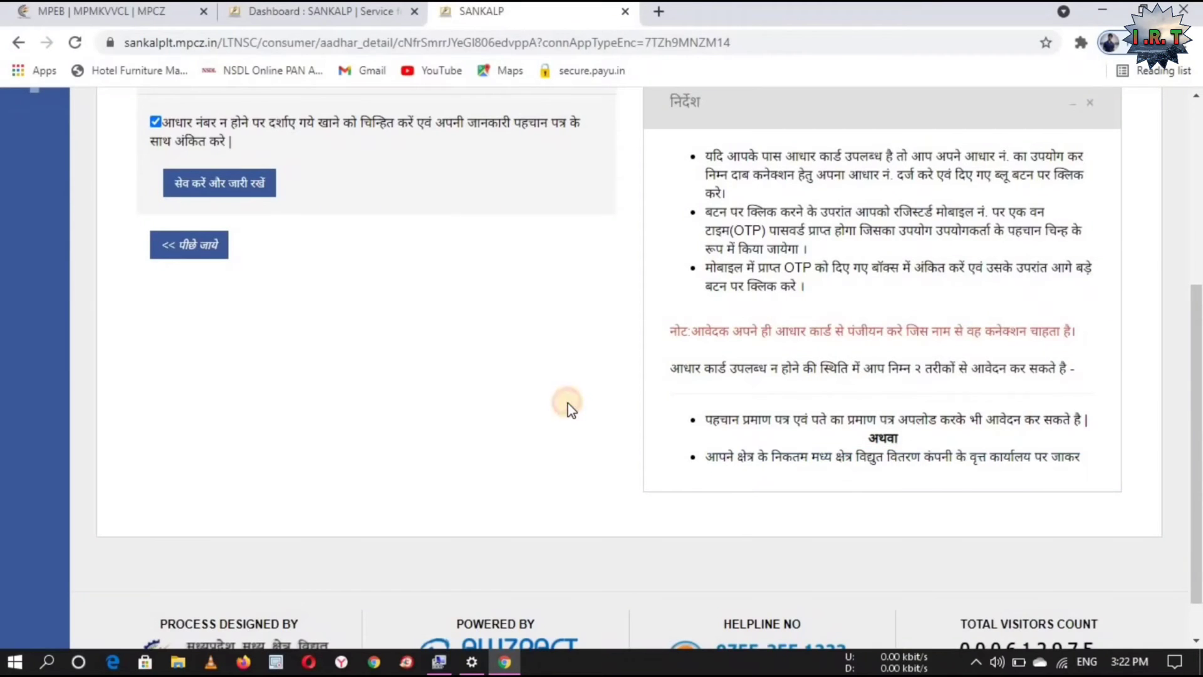
pyautogui.press('F5')
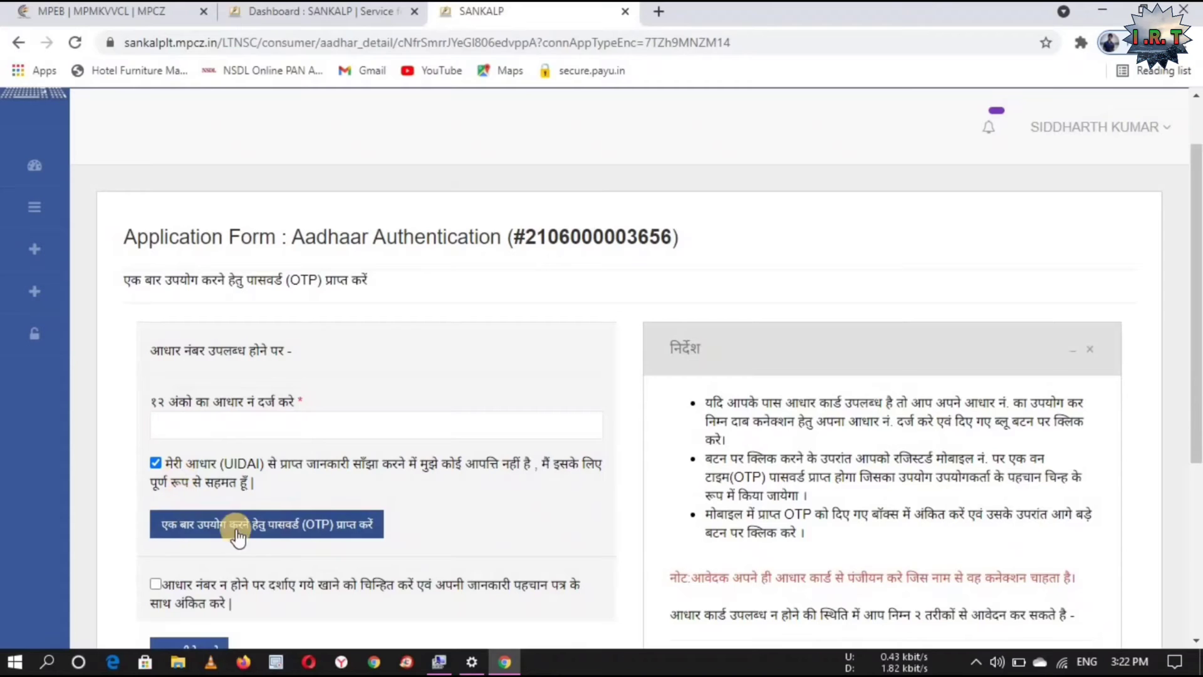
# Step: Request and enter the received OTP, tick the no-Aadhaar option, then save and continue
pyautogui.click(148, 532)
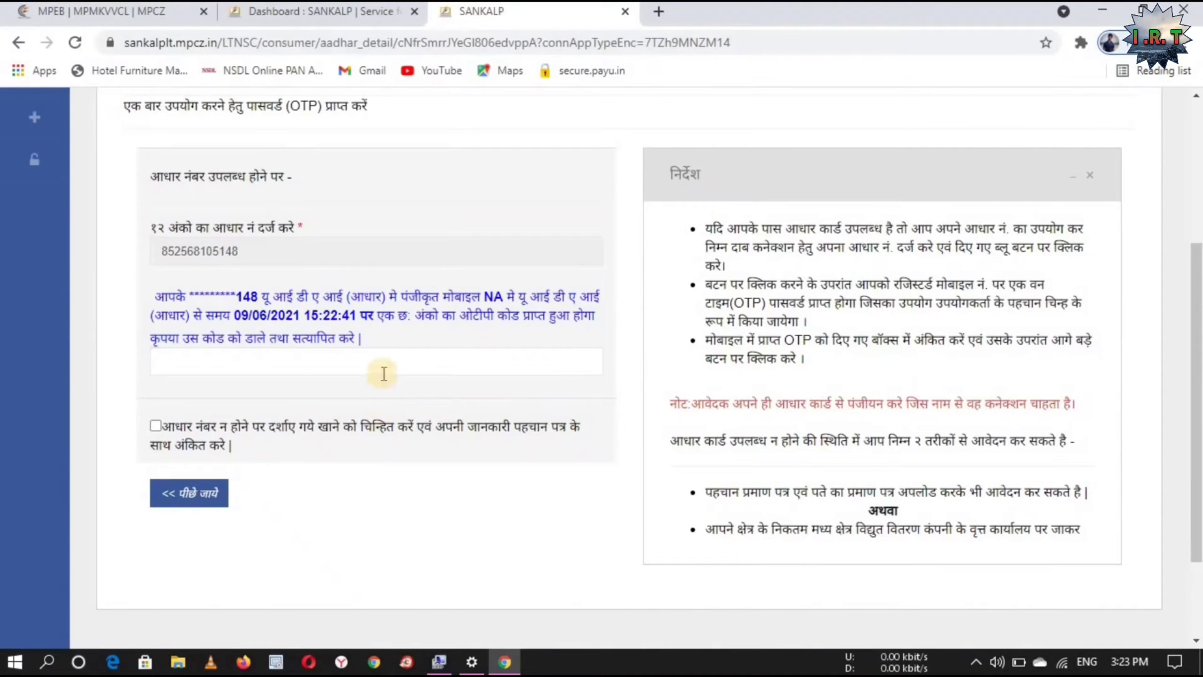
pyautogui.click(379, 362)
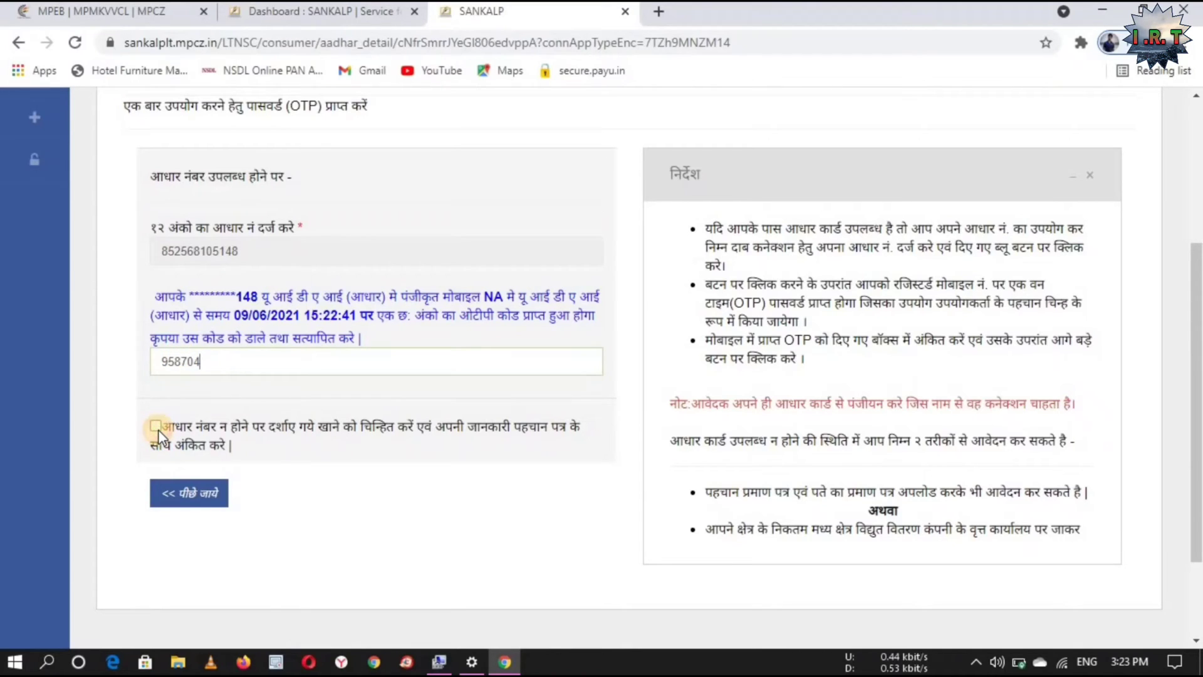
pyautogui.click(156, 426)
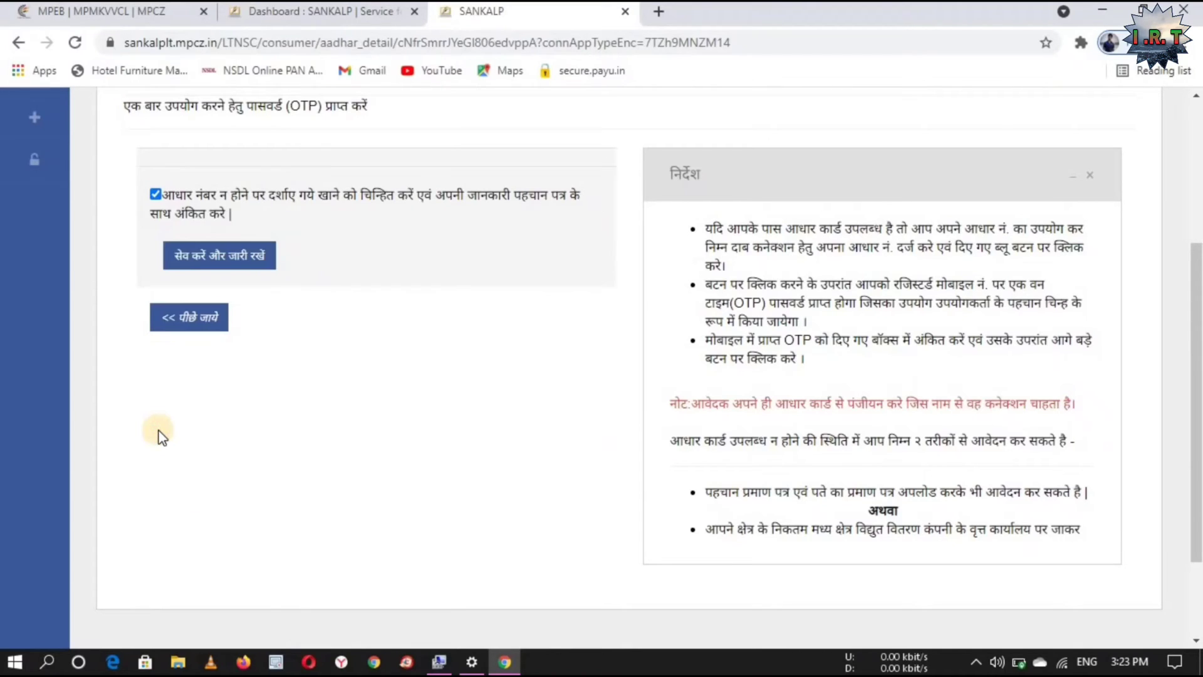
pyautogui.click(200, 255)
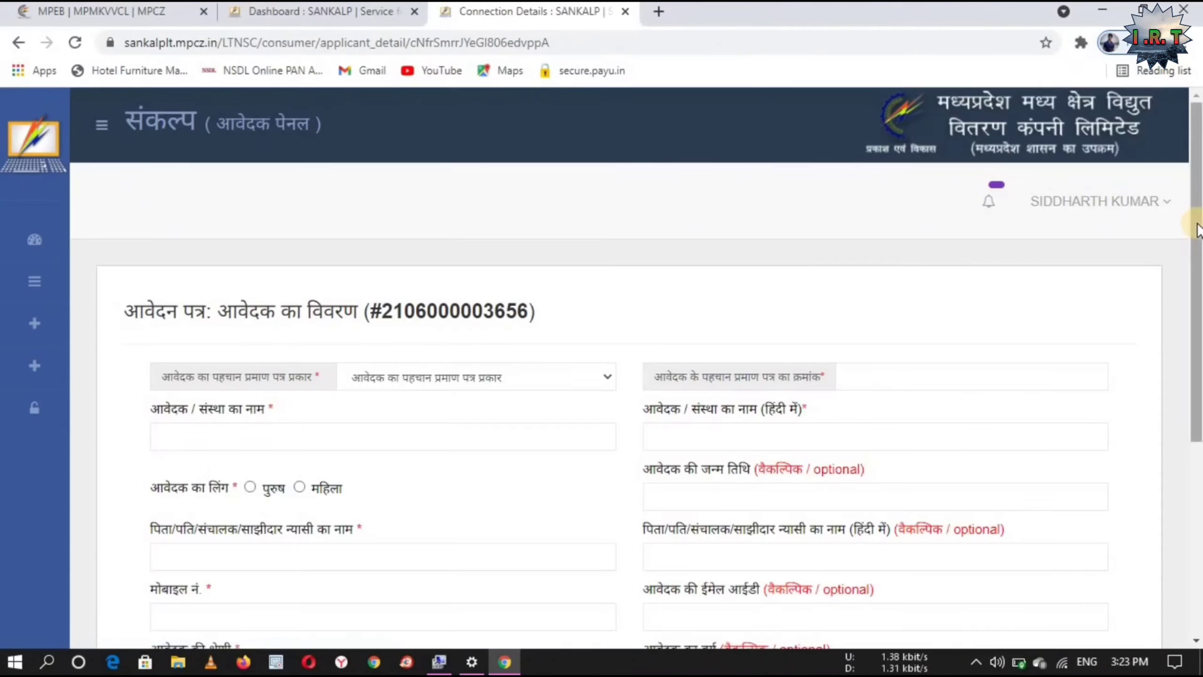
# Step: Set the ID type to आधार कार्ड, enter its number, and paste the applicant's Hindi name
pyautogui.scroll(-2, 122, 347)
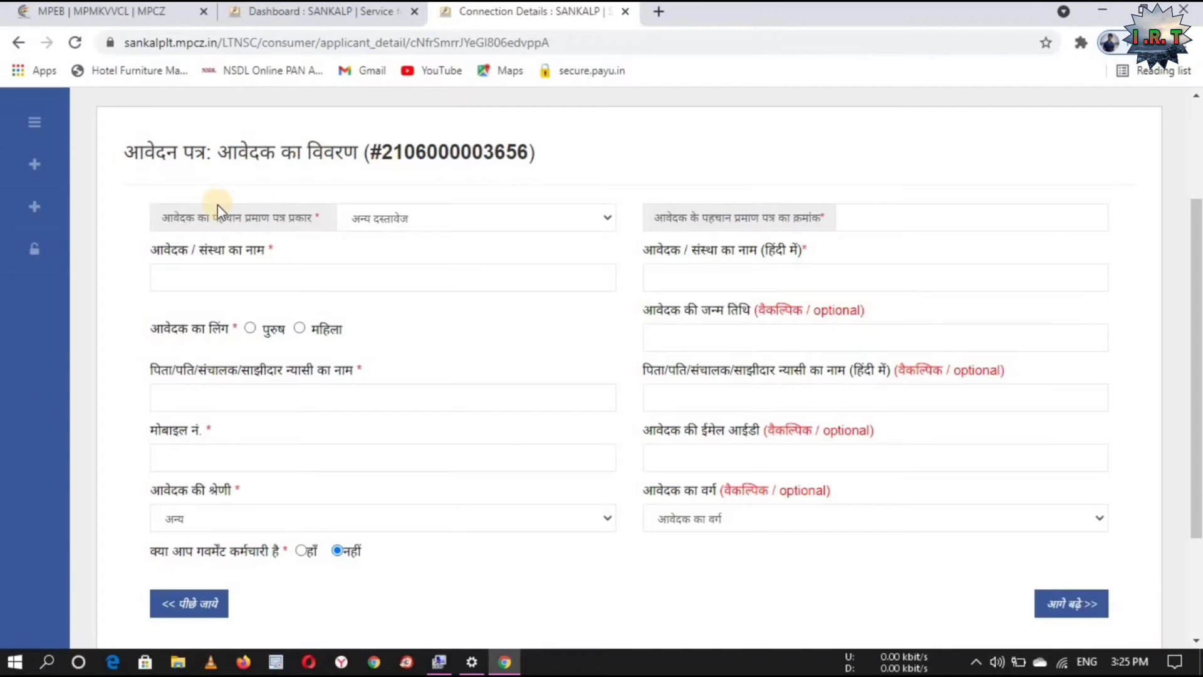
pyautogui.click(369, 220)
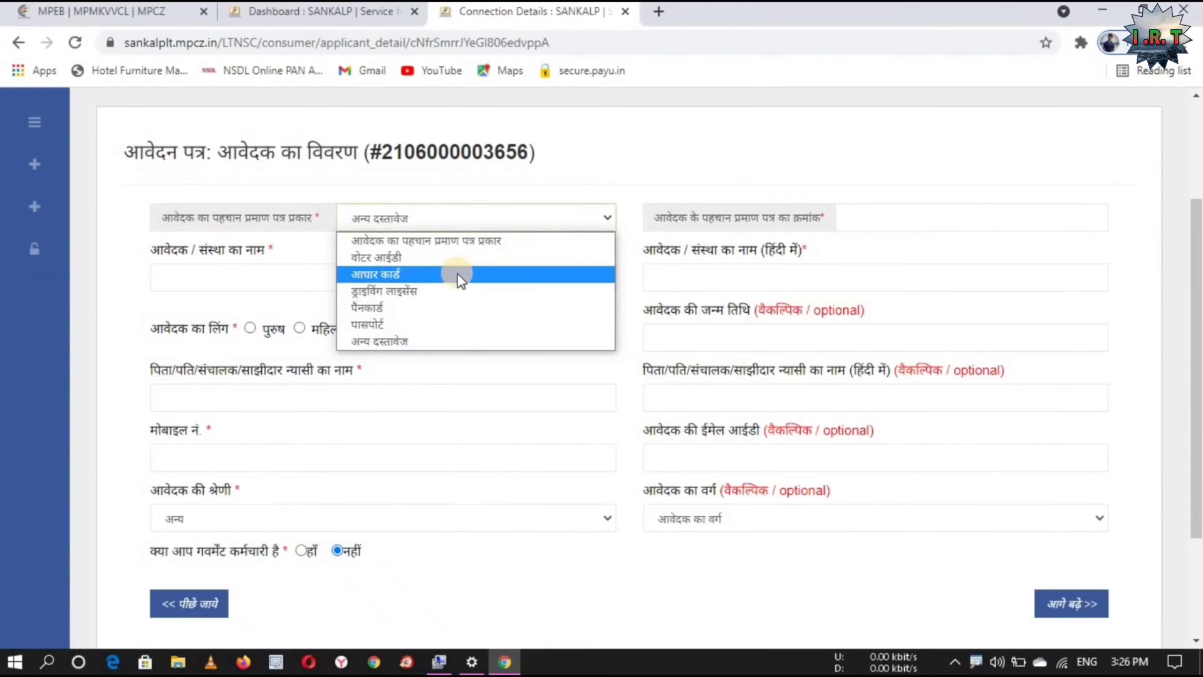
pyautogui.click(460, 276)
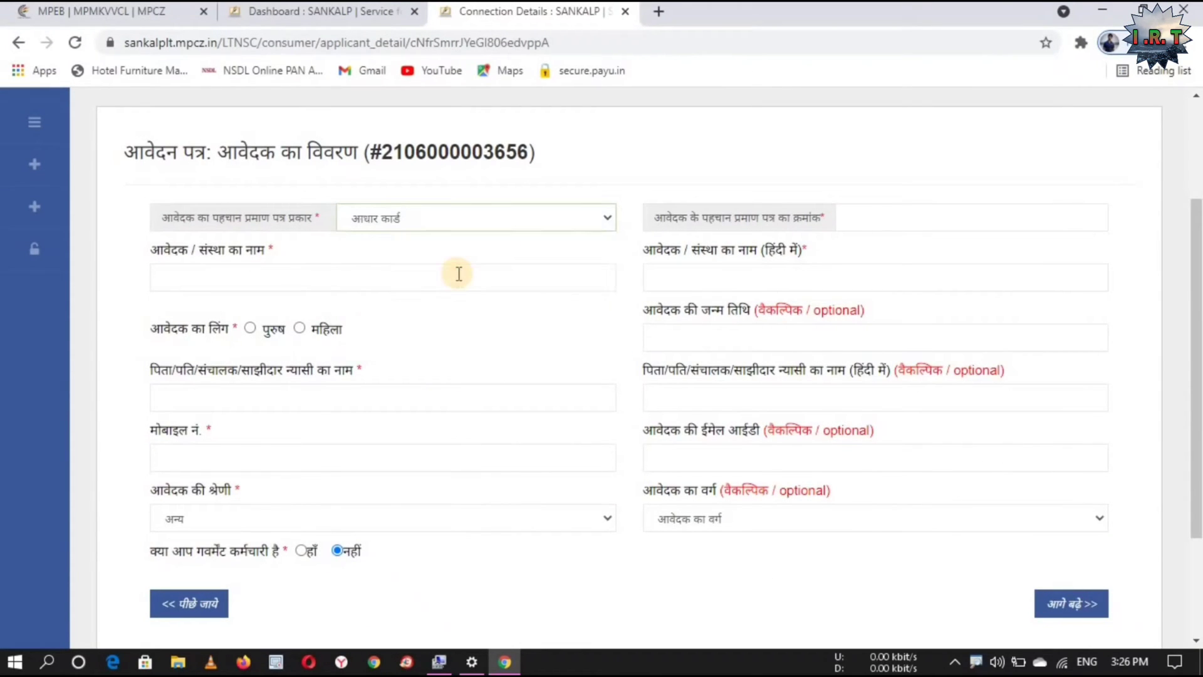
pyautogui.click(879, 225)
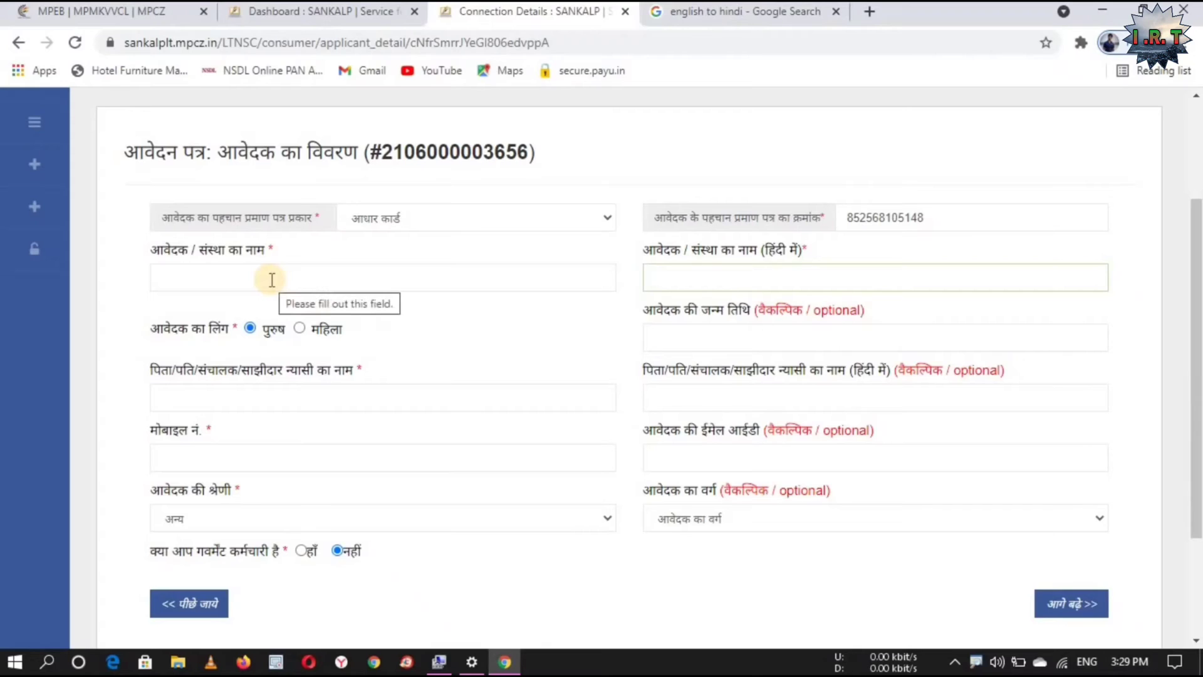
pyautogui.click(698, 276)
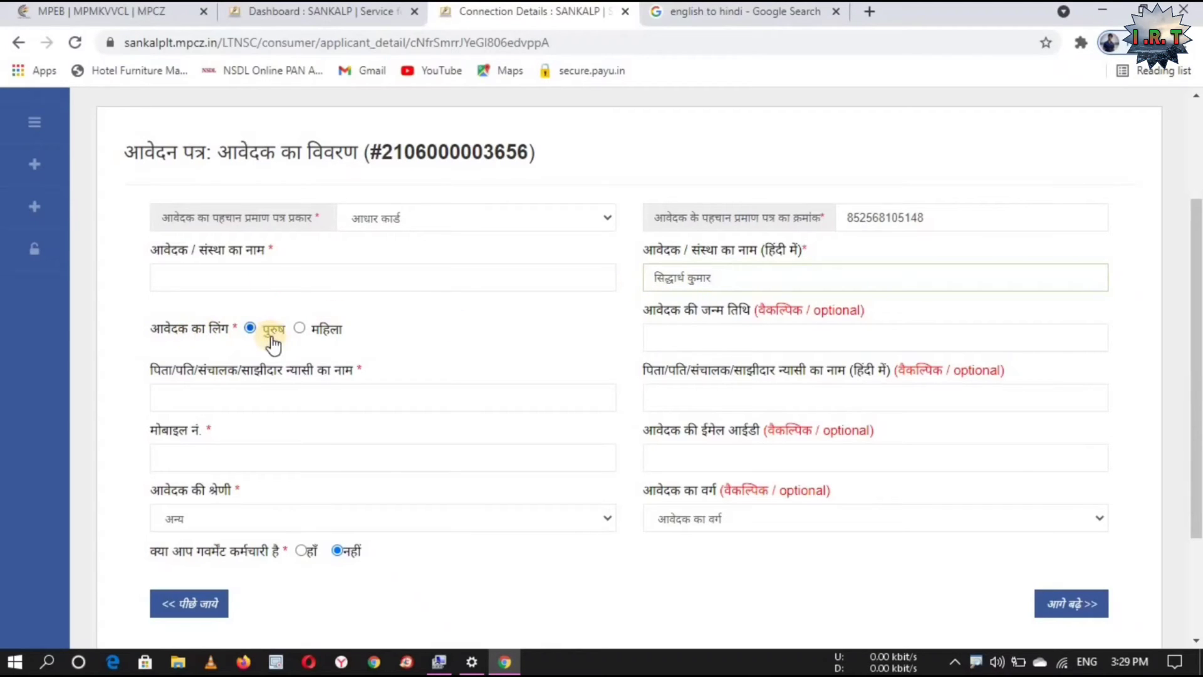
pyautogui.click(668, 334)
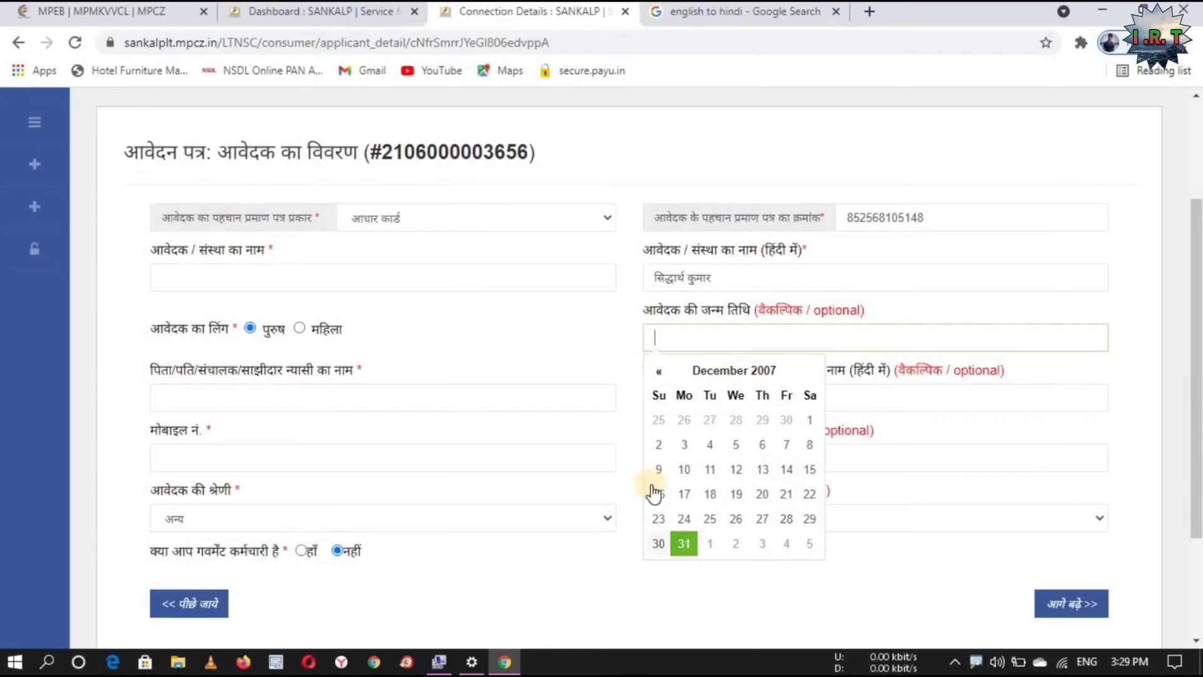
pyautogui.click(732, 375)
pyautogui.click(730, 375)
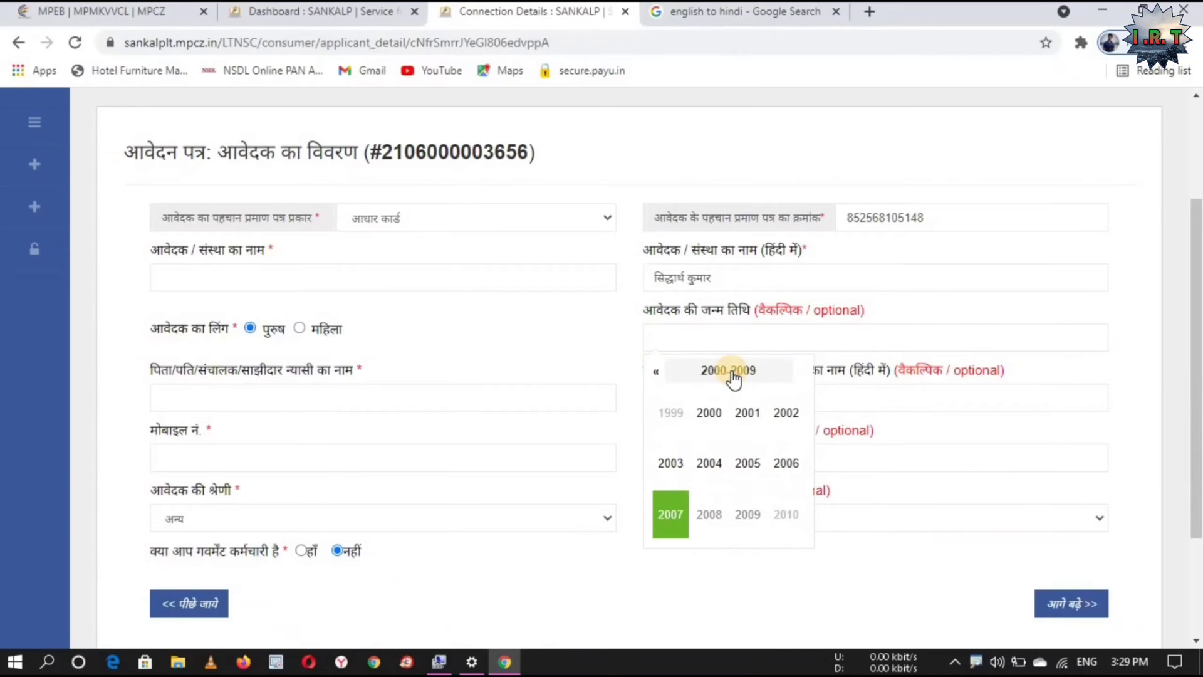
pyautogui.click(711, 410)
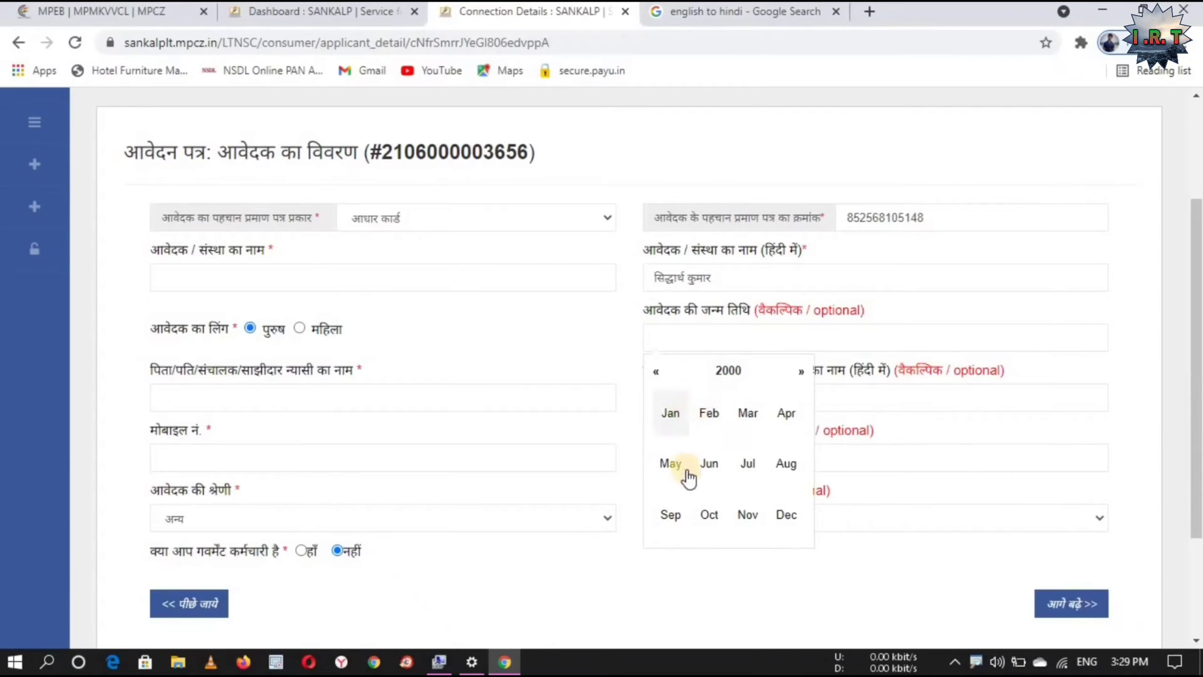
pyautogui.click(783, 464)
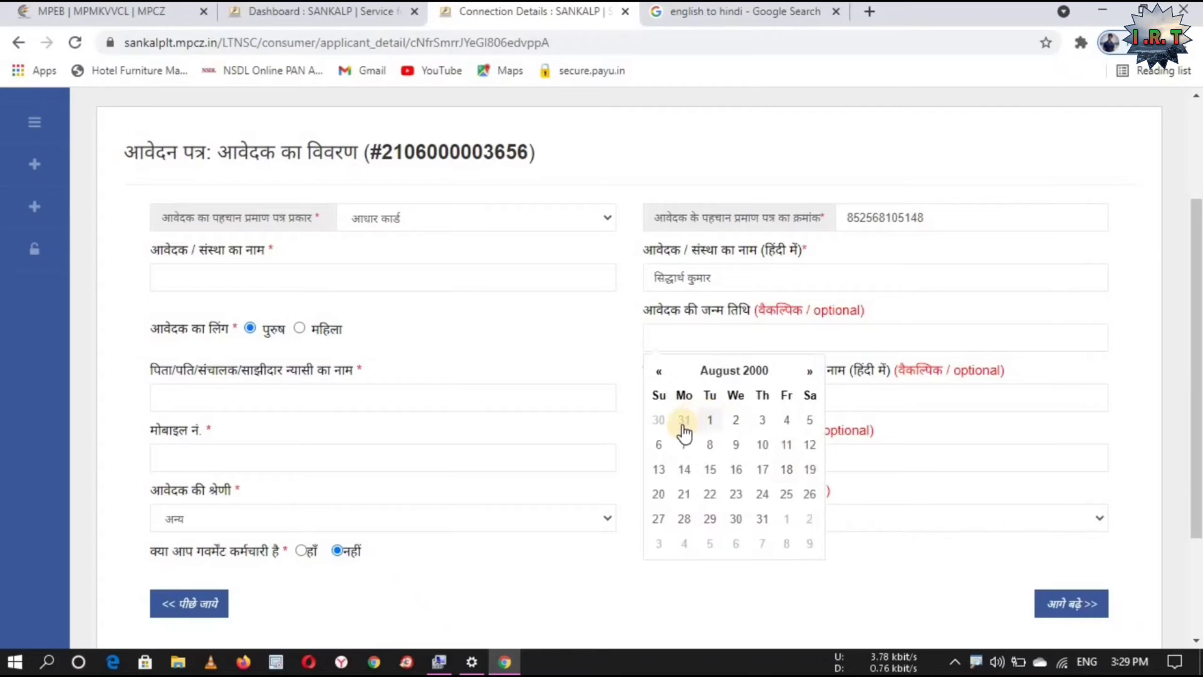
pyautogui.click(681, 446)
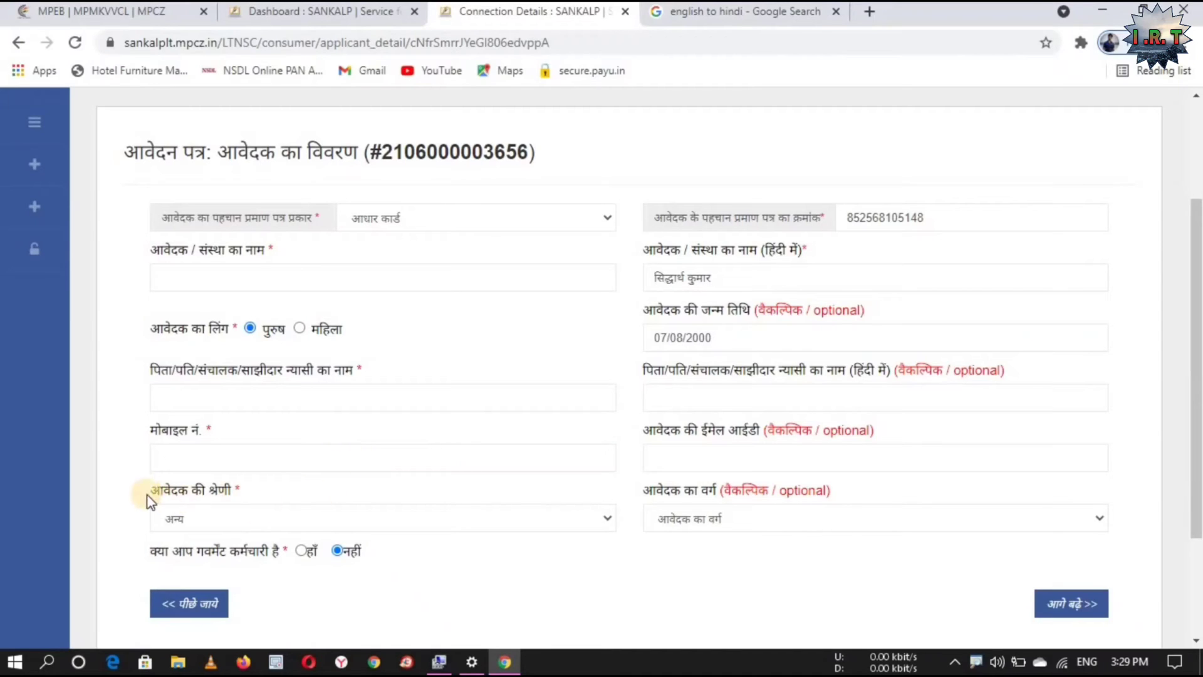
# Step: Keep the applicant category as अन्य and leave the applicant class unset
pyautogui.click(246, 511)
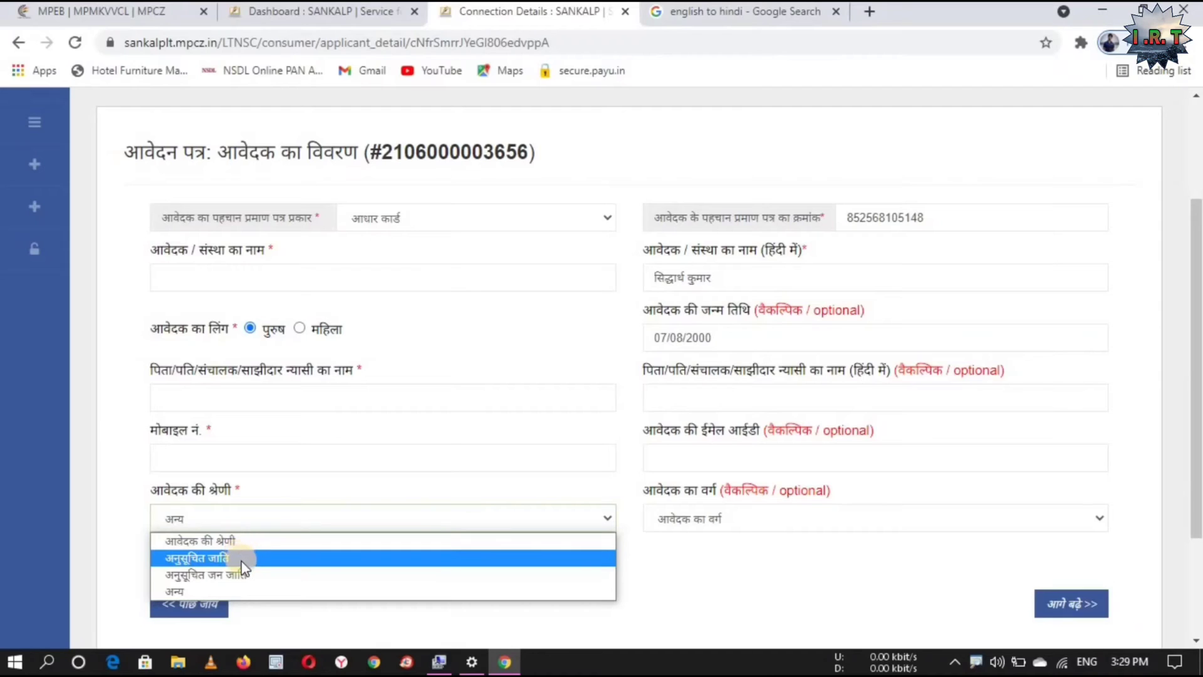
pyautogui.click(244, 592)
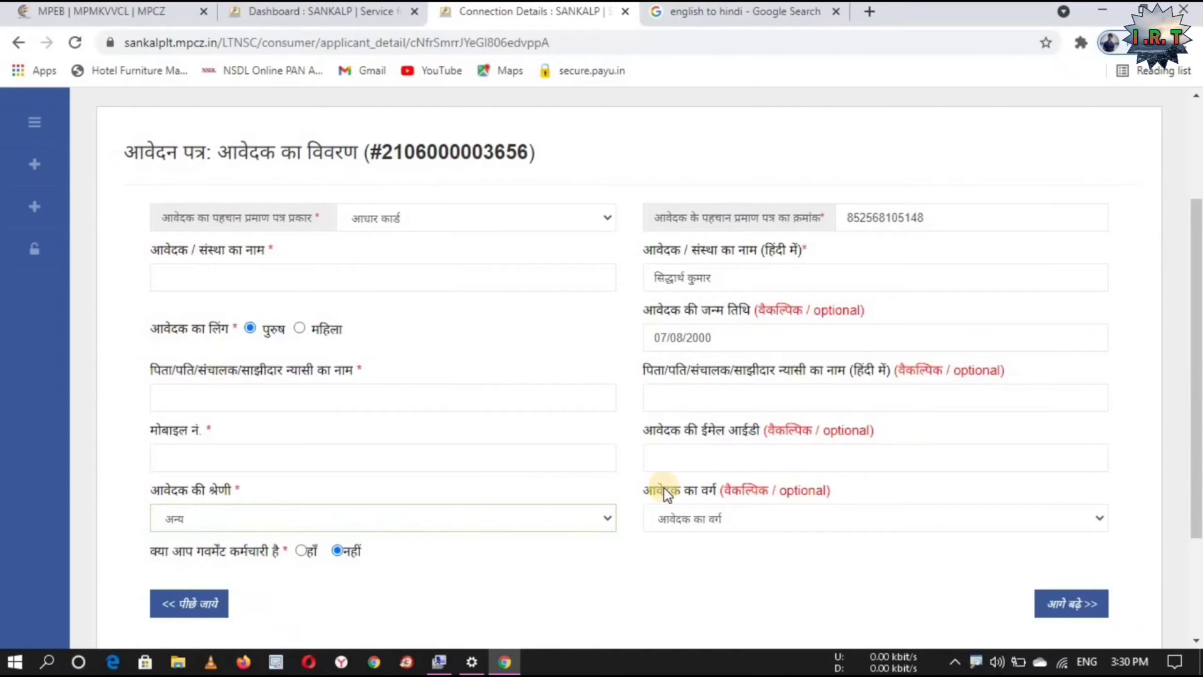
pyautogui.click(680, 520)
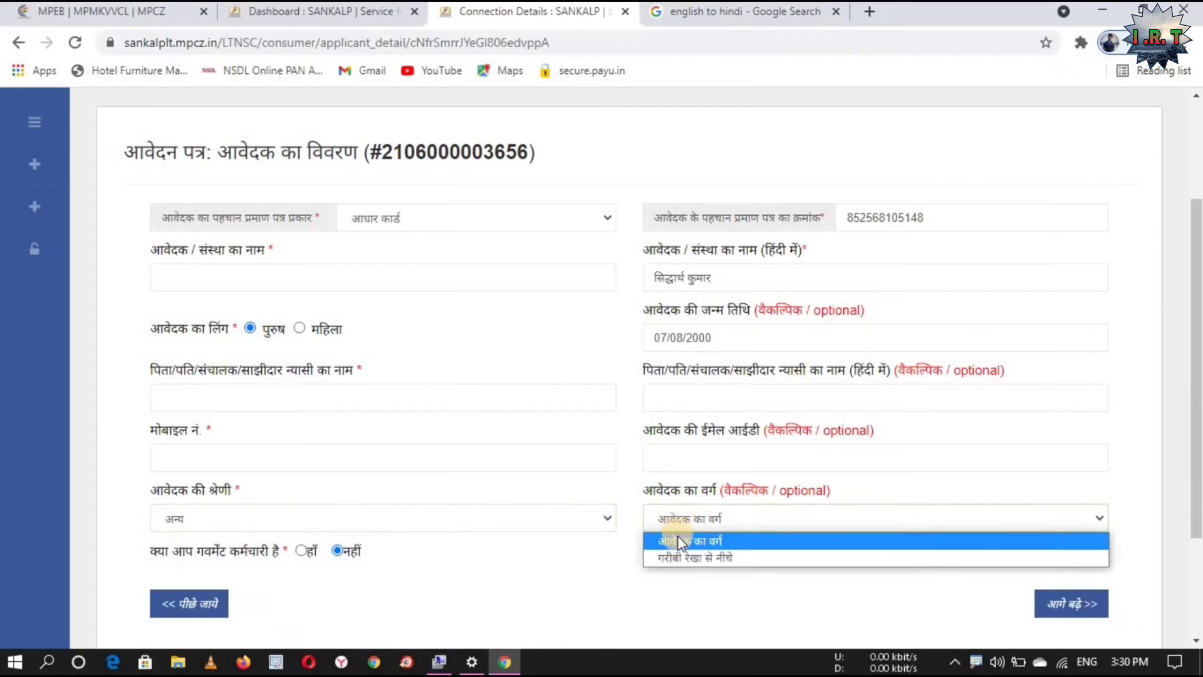
pyautogui.click(756, 538)
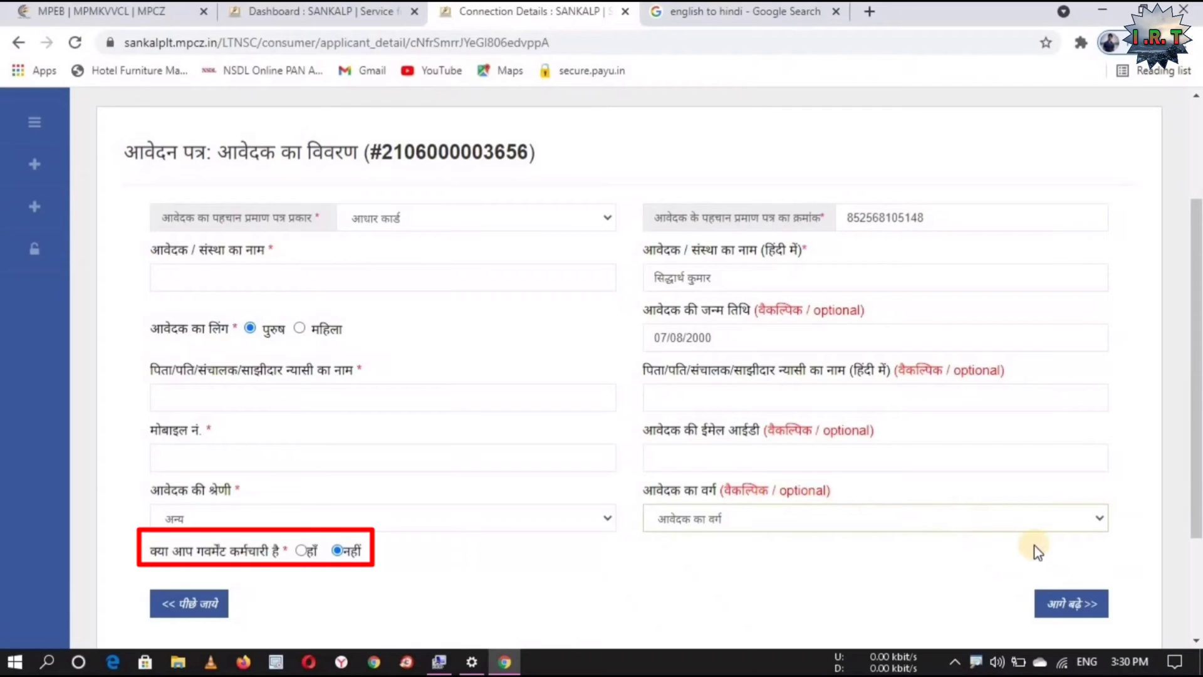
# Step: Save the applicant details, then set an urban connection address in GWALIOR district
pyautogui.click(1092, 608)
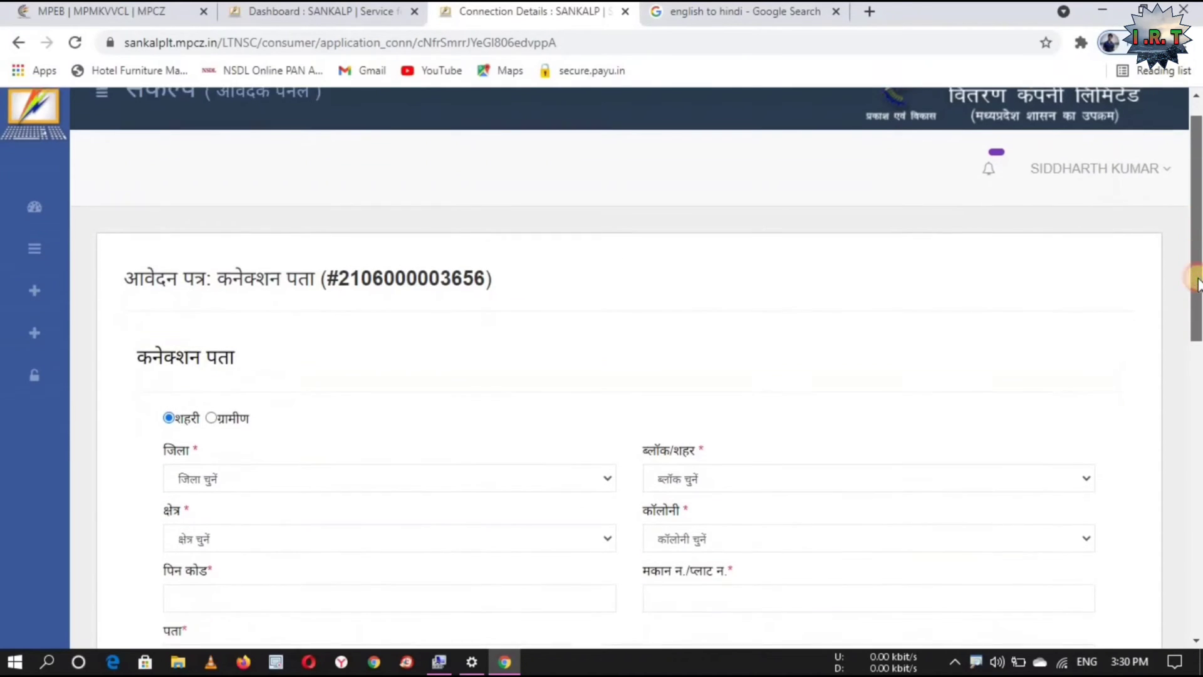
pyautogui.moveTo(1195, 251); pyautogui.dragTo(1198, 376)
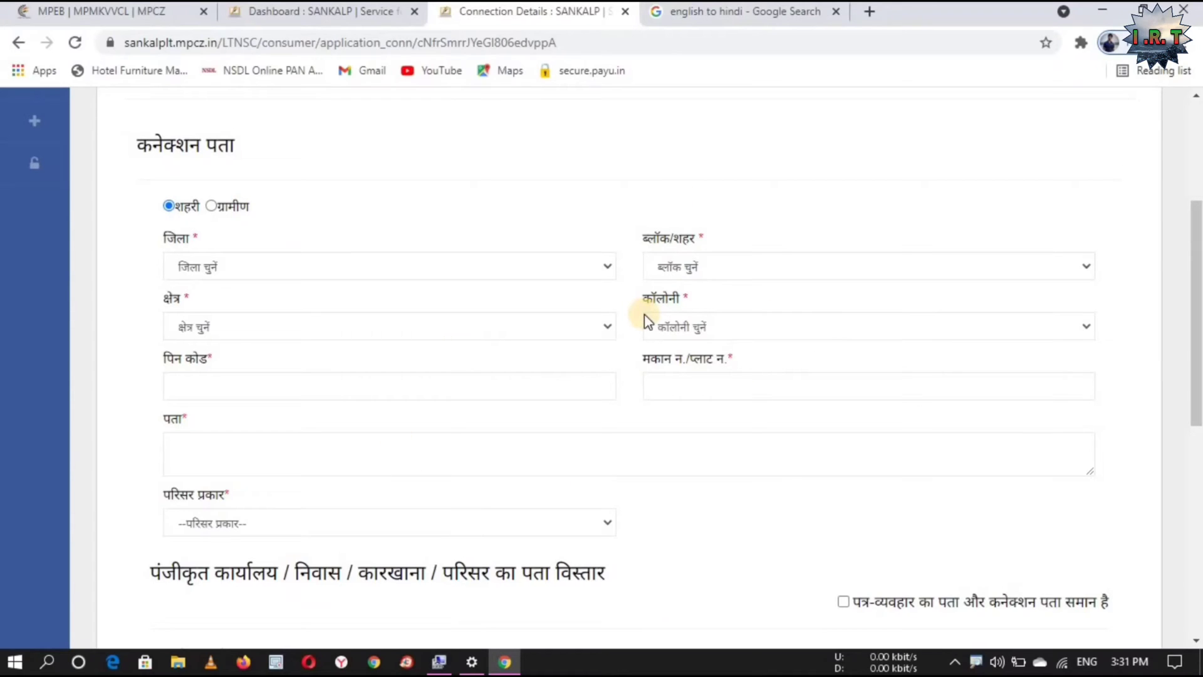
pyautogui.click(215, 208)
pyautogui.click(188, 207)
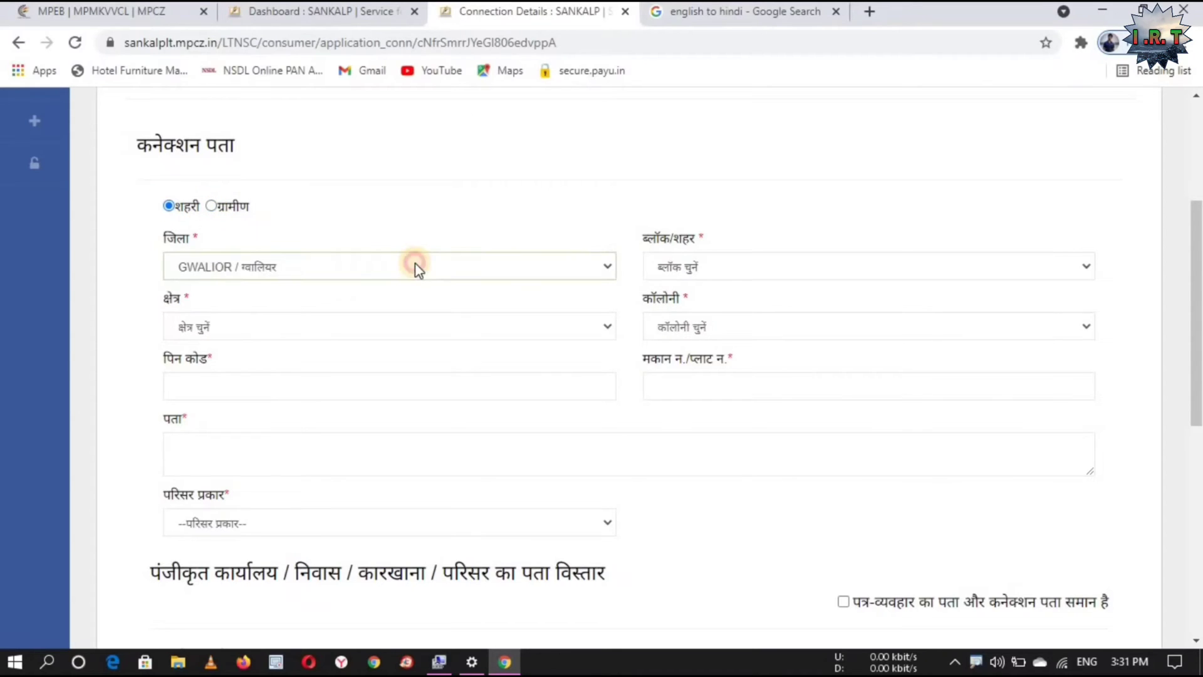
pyautogui.click(416, 269)
pyautogui.click(357, 402)
# Step: Choose DABRA(CITY) as block, Ward No-25 and Laxmi Colony for the address
pyautogui.click(685, 273)
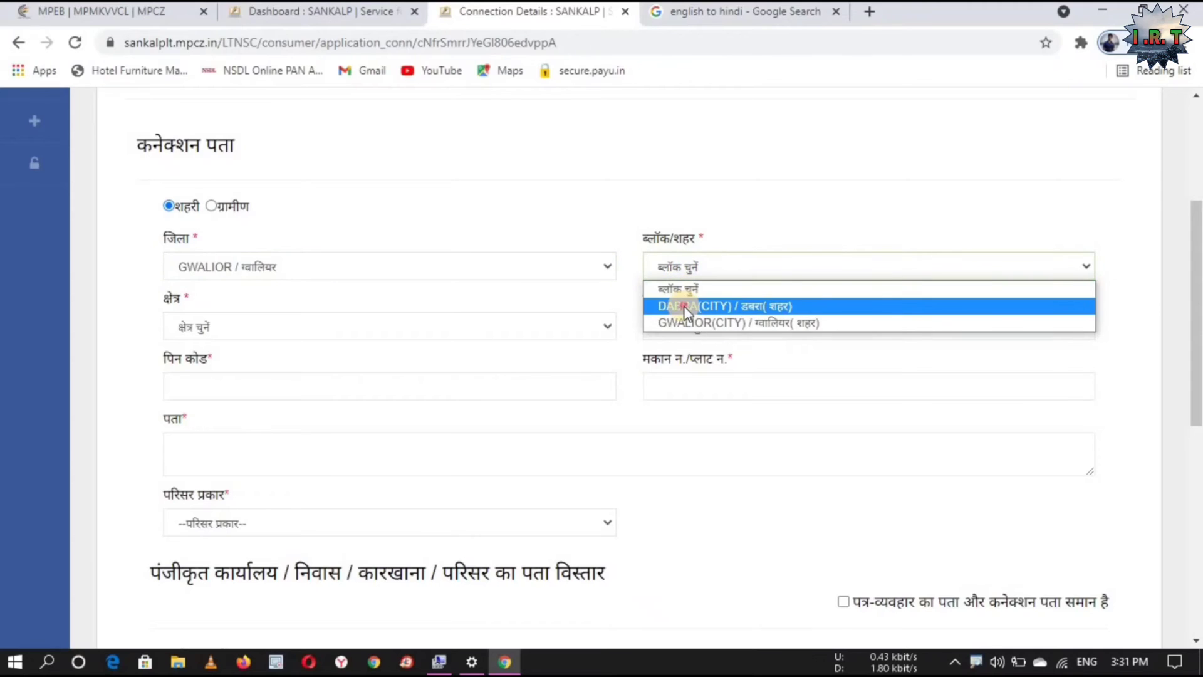
pyautogui.click(684, 306)
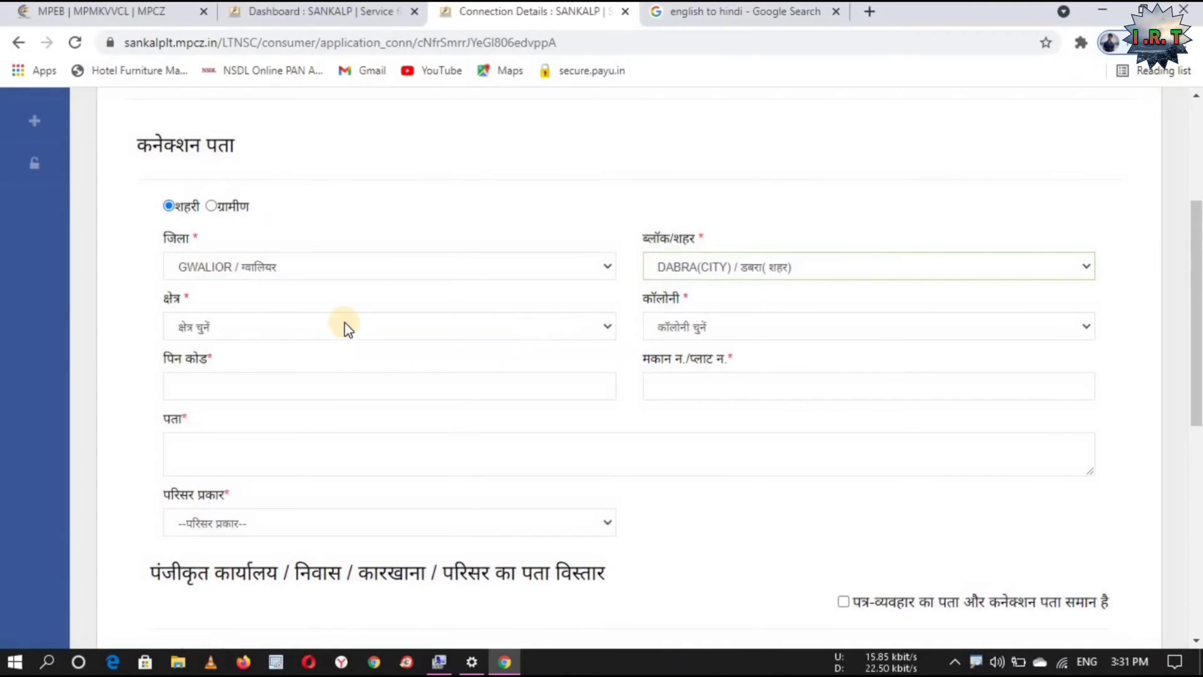
pyautogui.click(347, 326)
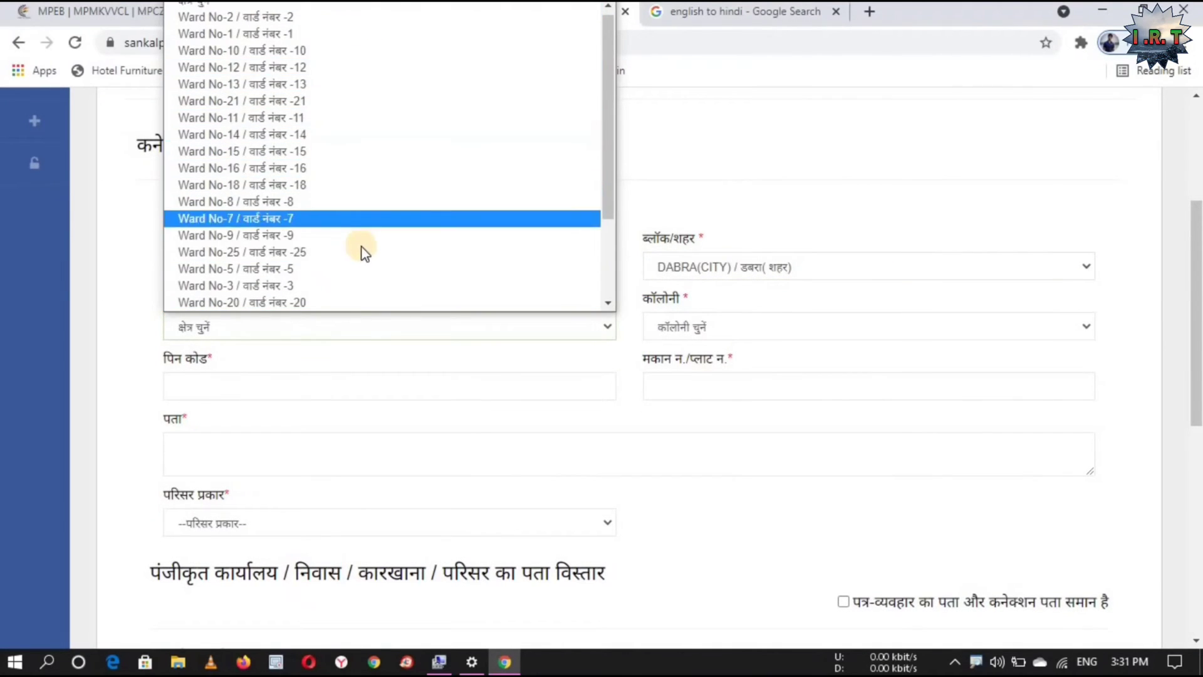
pyautogui.click(362, 252)
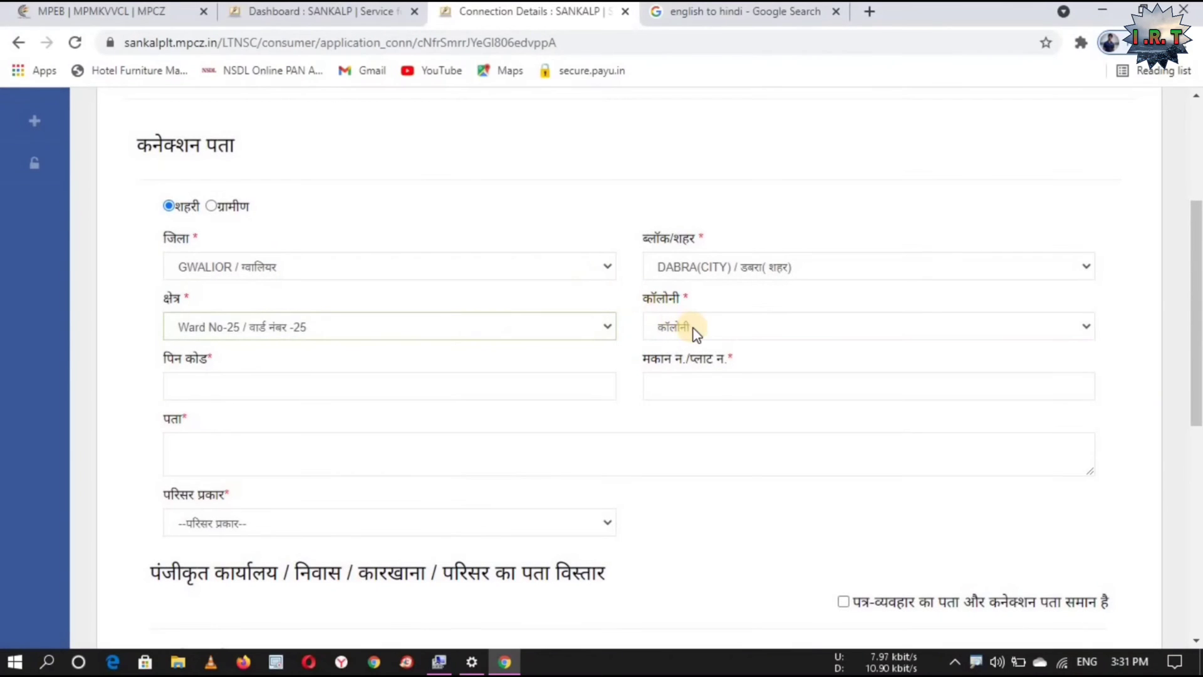
pyautogui.click(694, 331)
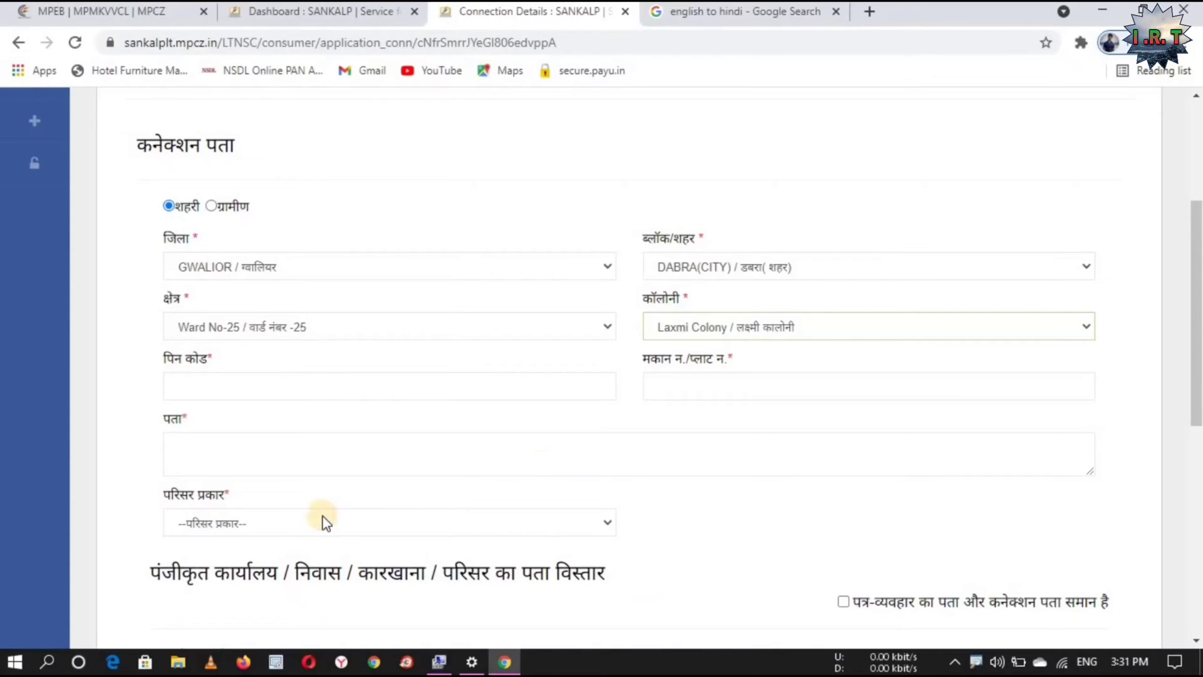
# Step: Mark the premises as नया परिसर, reuse the address for correspondence, and save
pyautogui.click(260, 522)
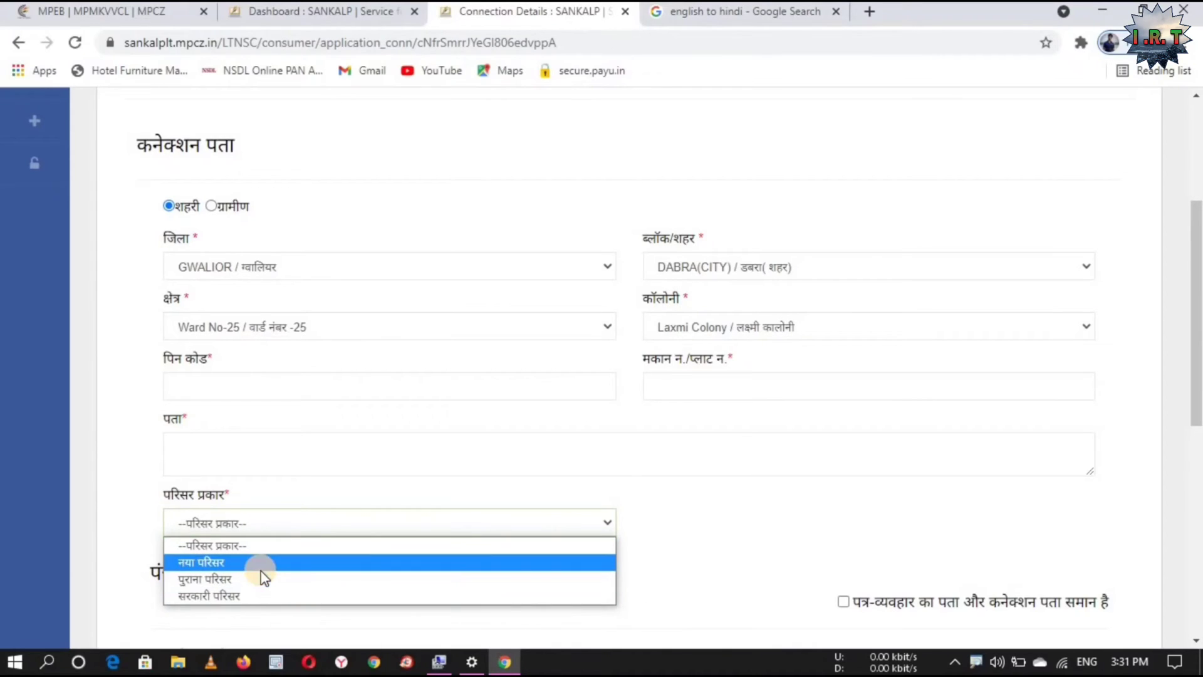
pyautogui.click(261, 564)
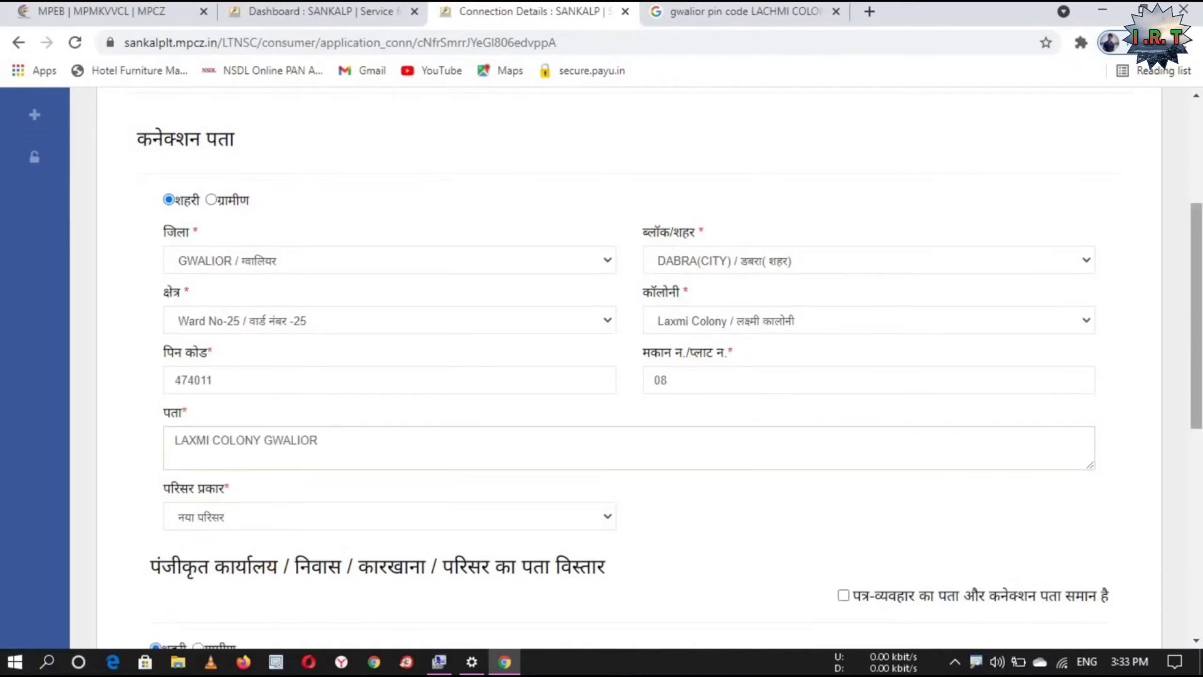
pyautogui.scroll(-6, 607, 284)
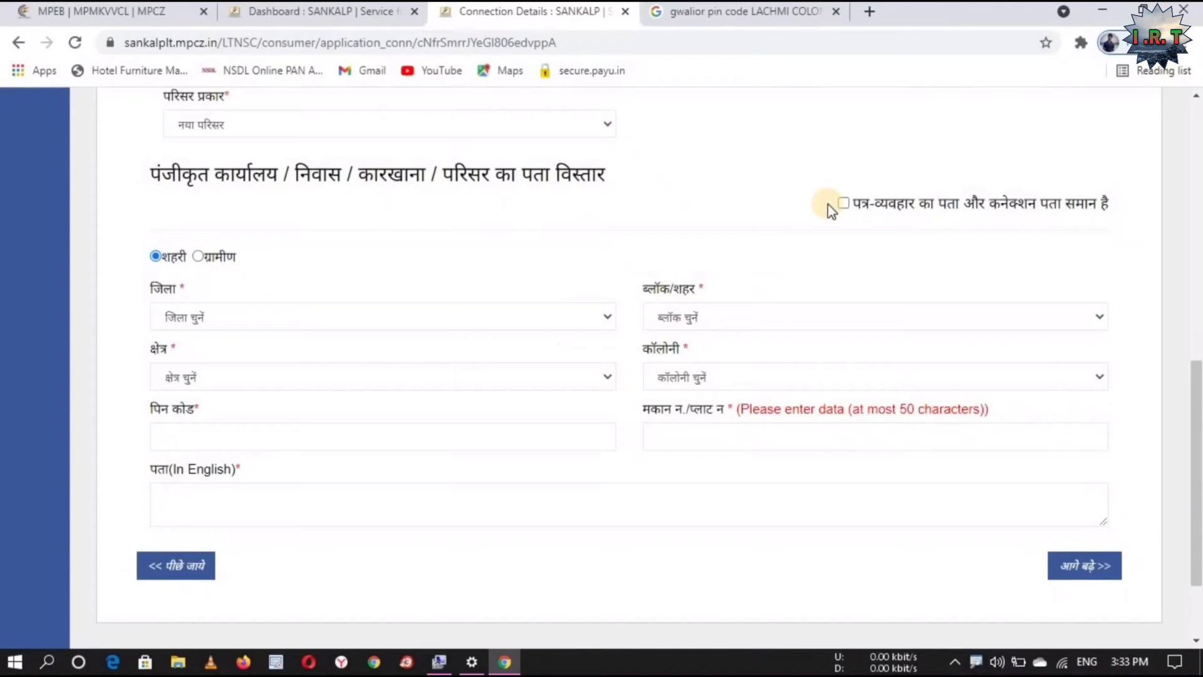
pyautogui.click(843, 203)
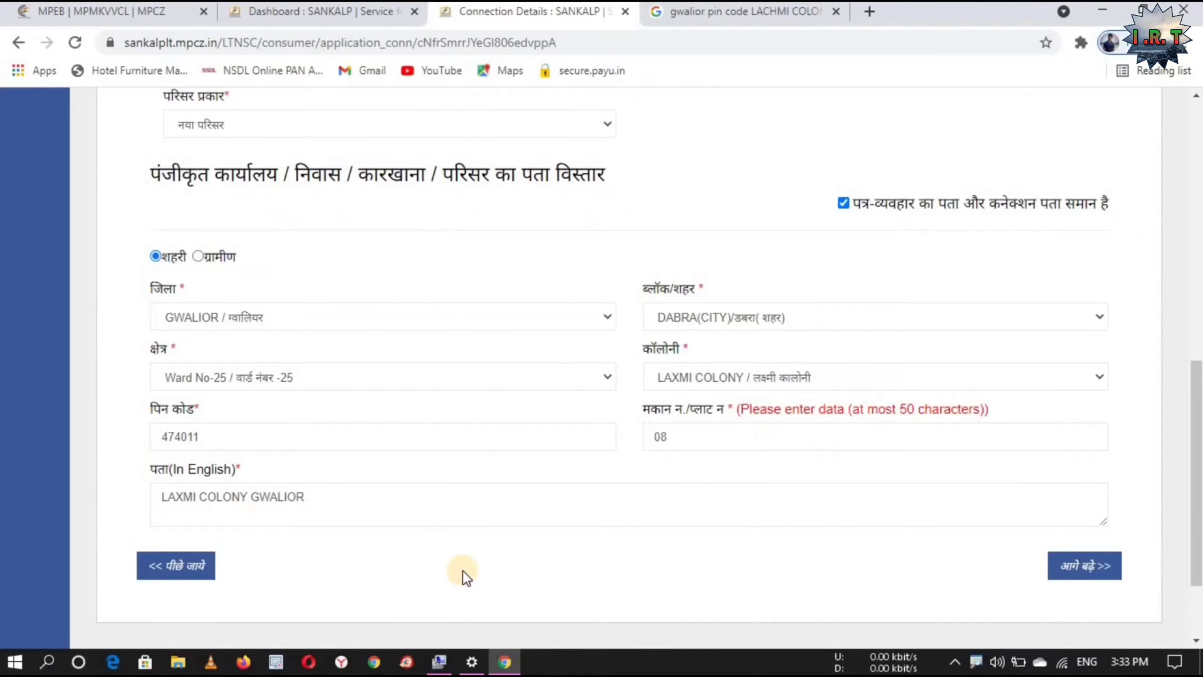
pyautogui.click(1067, 565)
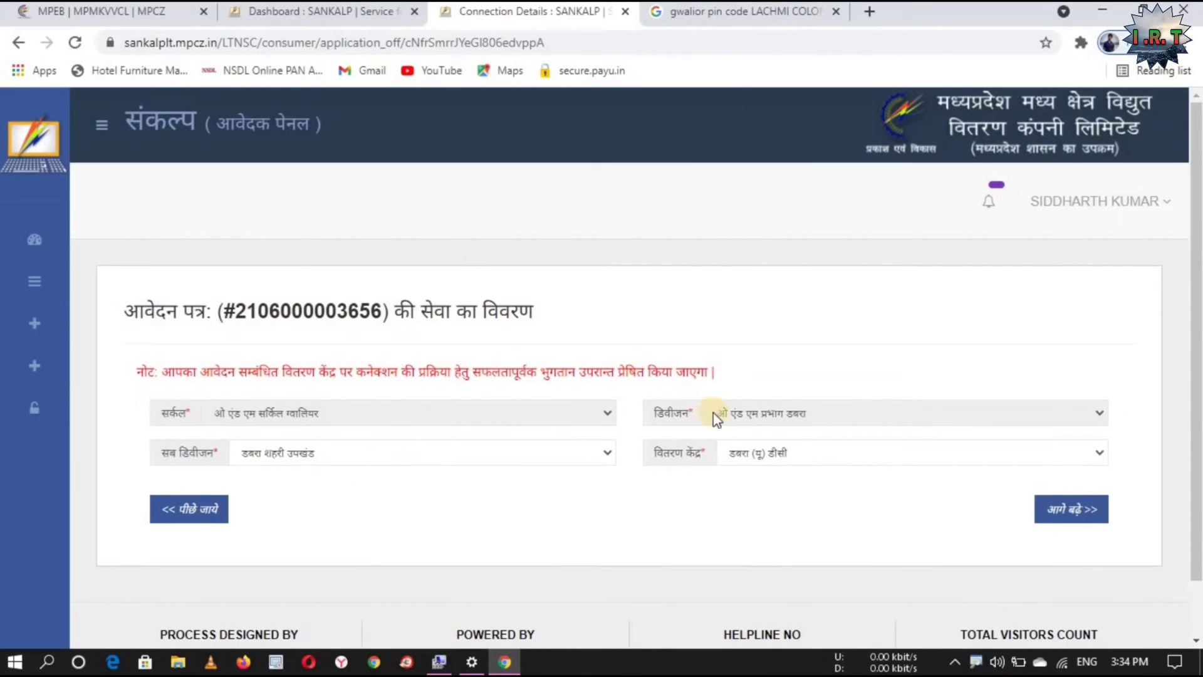
# Step: Pick भितरवार उपखंड as sub-division and भितरवार डीसी as distribution centre, then save service details
pyautogui.click(379, 457)
pyautogui.click(374, 517)
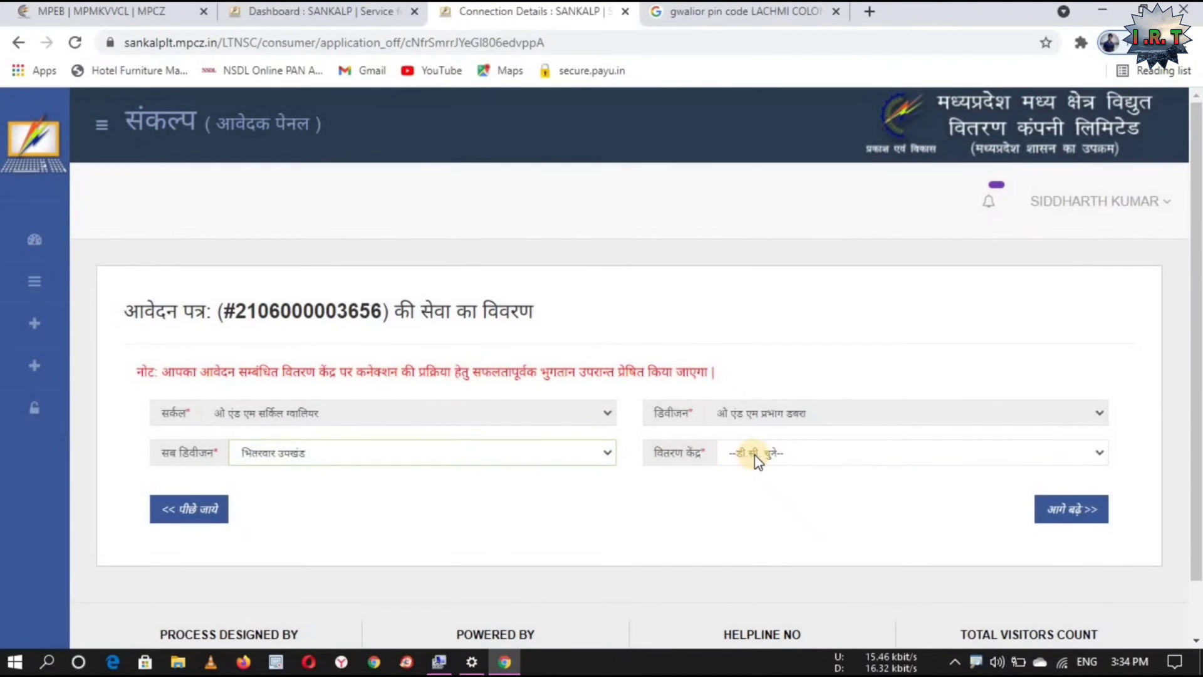
pyautogui.click(755, 455)
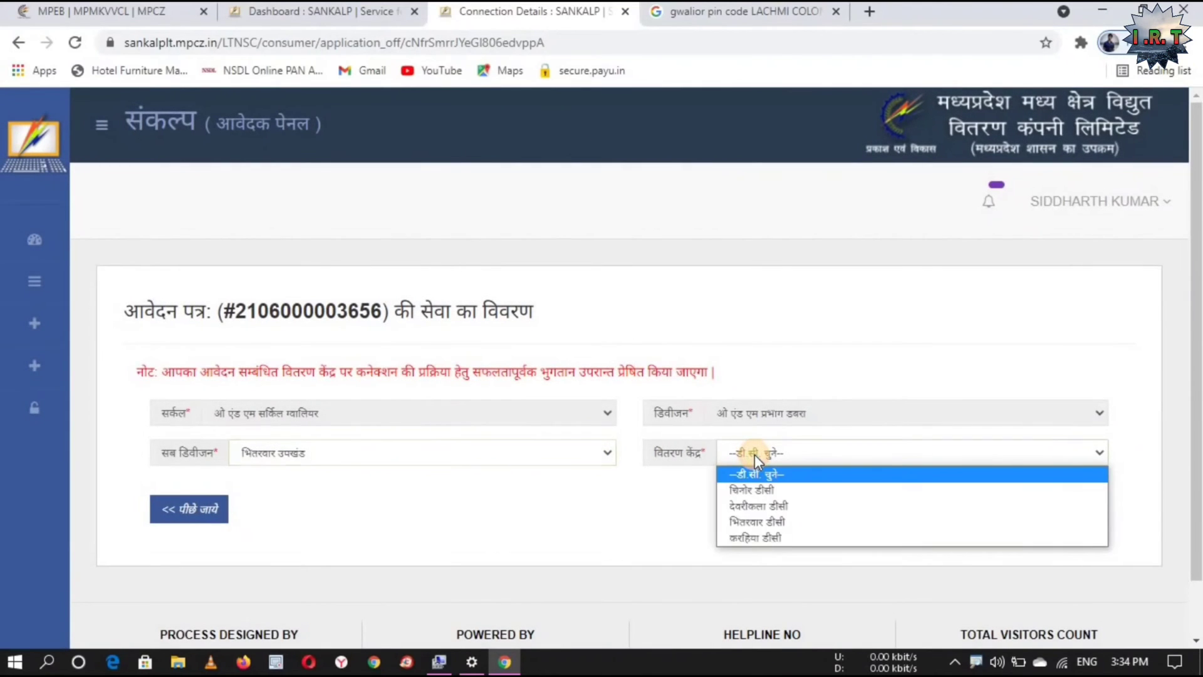
pyautogui.click(783, 524)
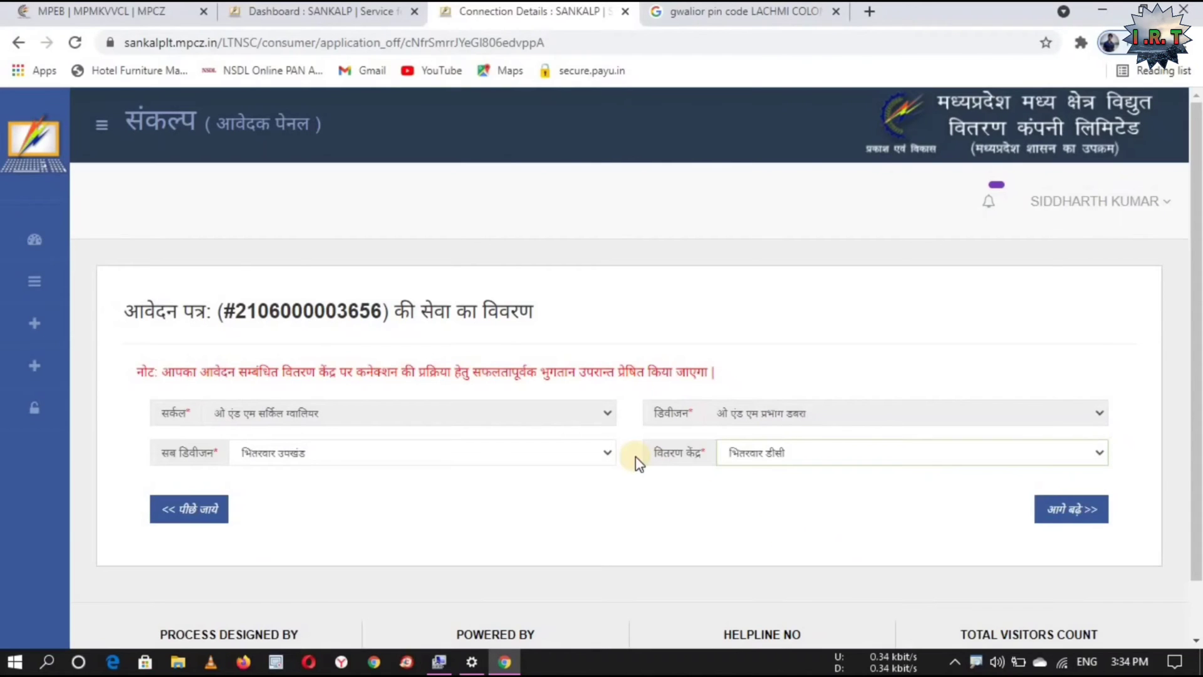
pyautogui.click(1056, 520)
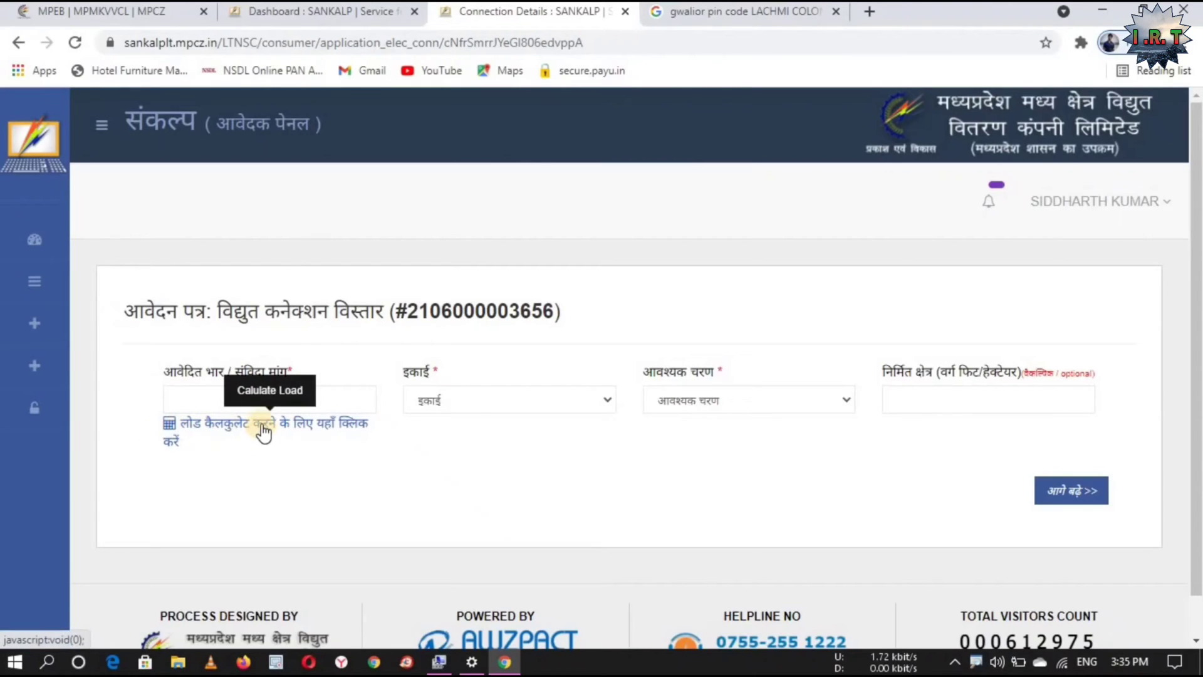
# Step: Open the load calculator and select the 2BHK home type
pyautogui.click(263, 429)
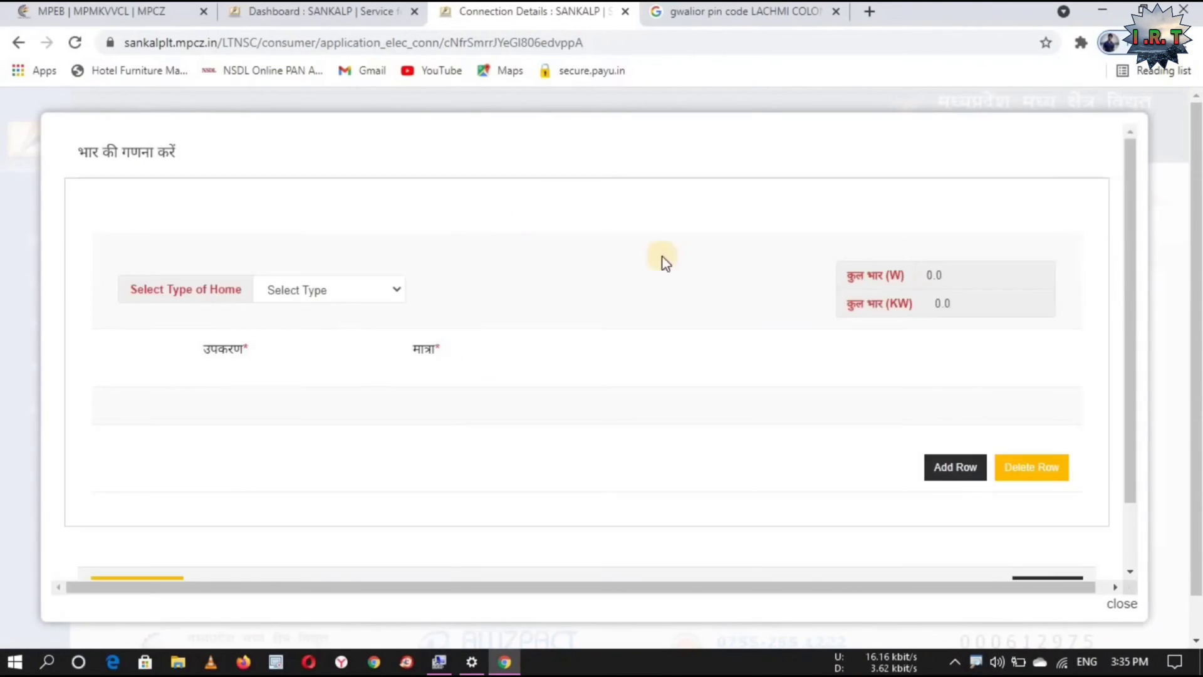
pyautogui.click(279, 294)
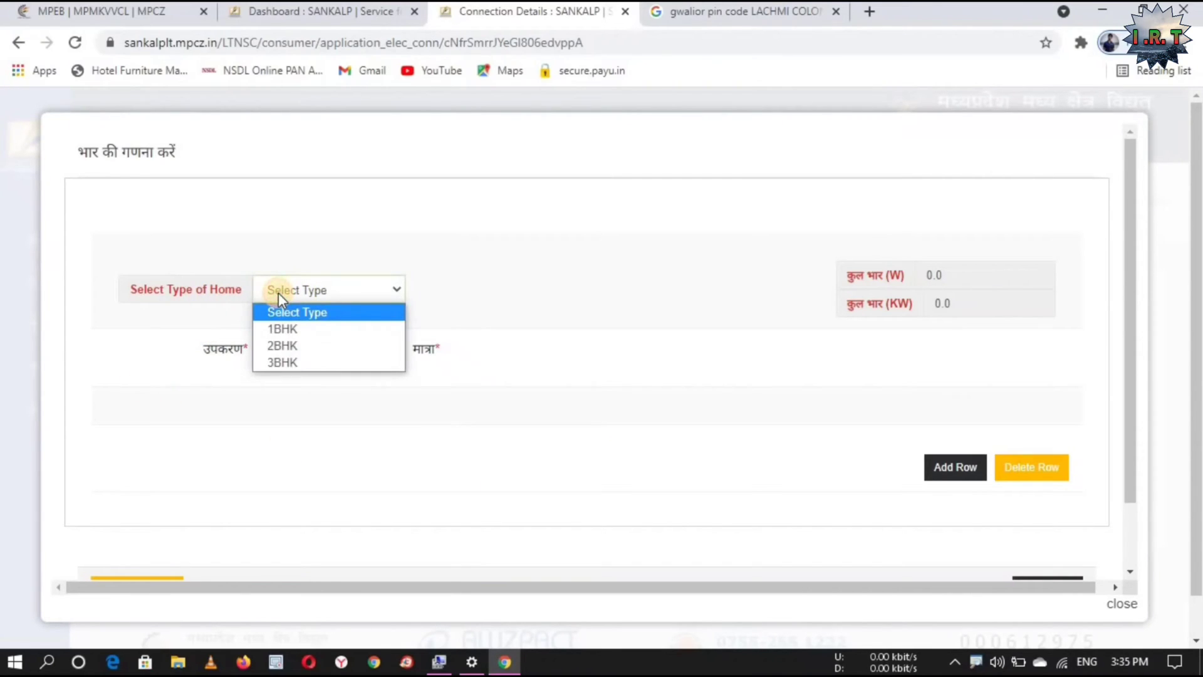
pyautogui.click(281, 349)
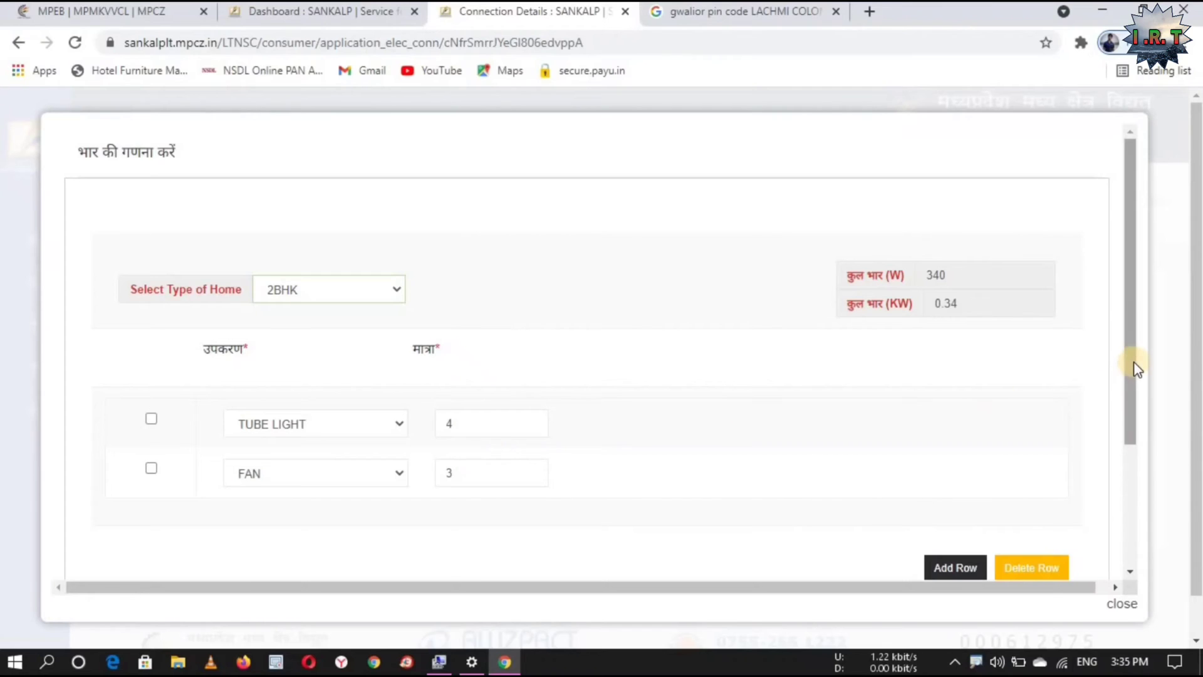
pyautogui.moveTo(1129, 358); pyautogui.dragTo(1131, 475)
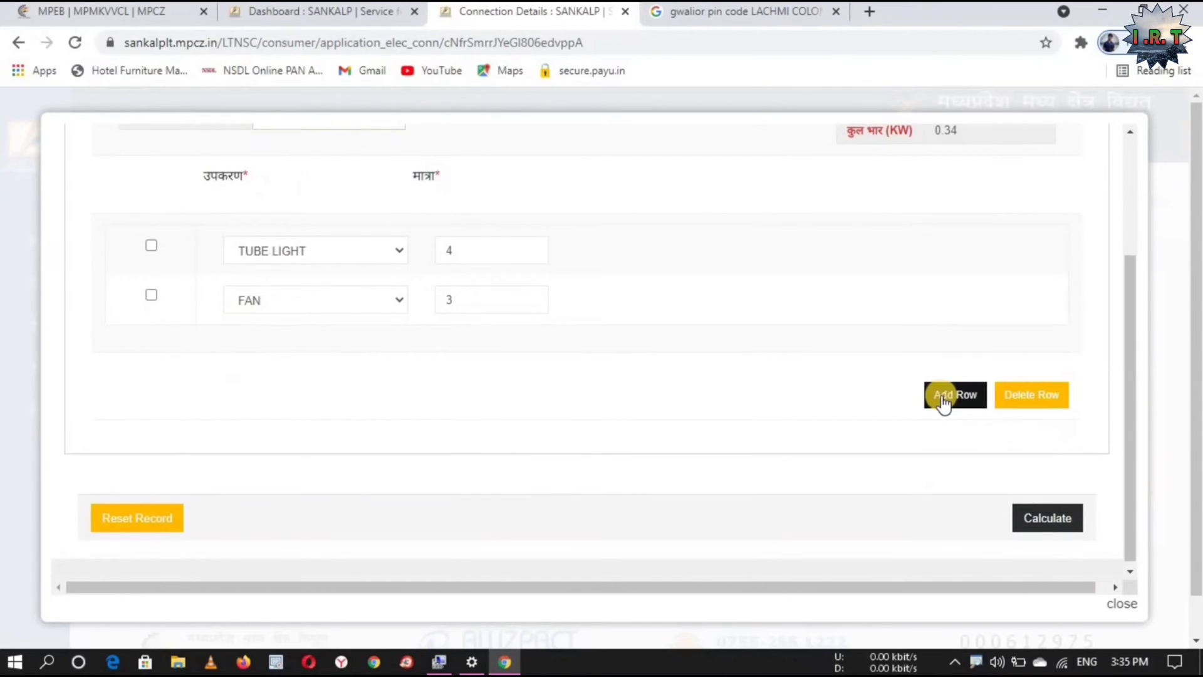
# Step: Add an AIR CONDITIONER 1 TON row with quantity 1, then calculate and save the 1.84 load
pyautogui.click(953, 401)
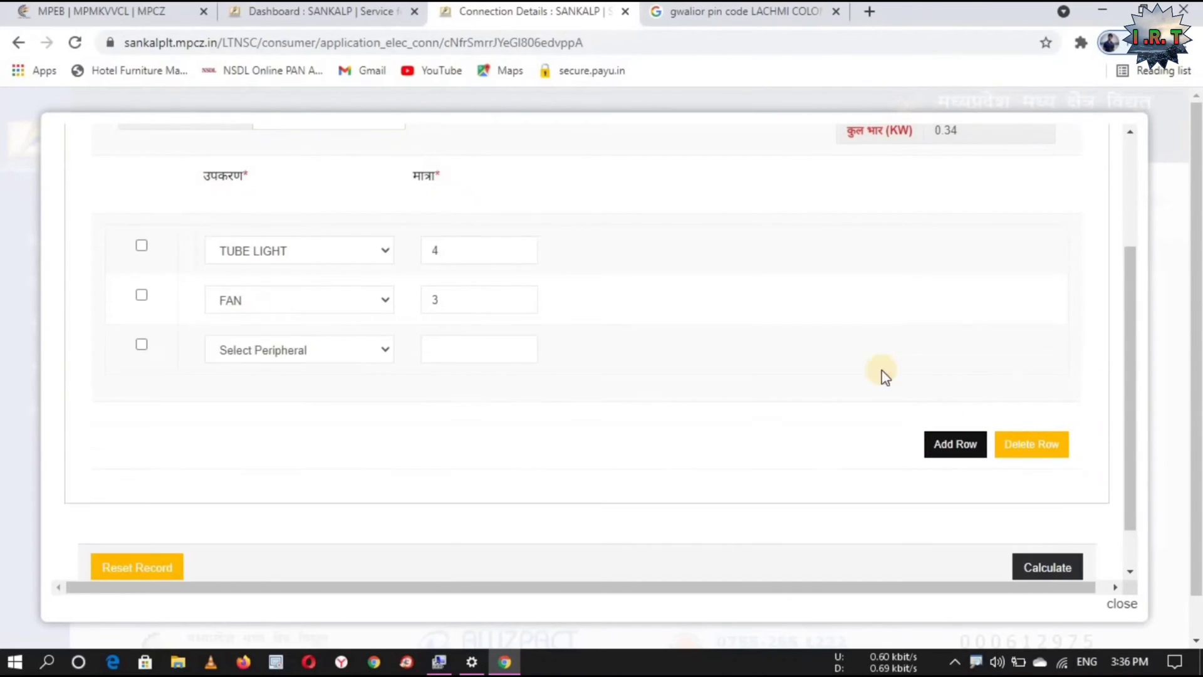
pyautogui.click(359, 356)
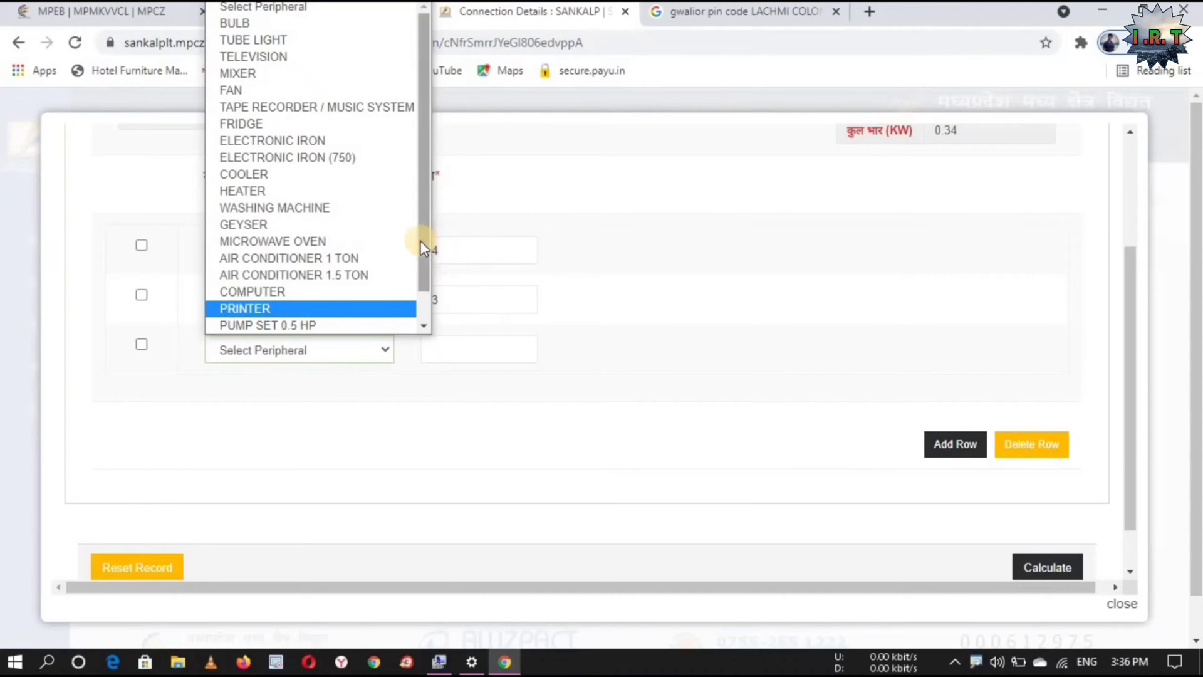
pyautogui.moveTo(423, 240); pyautogui.dragTo(430, 384)
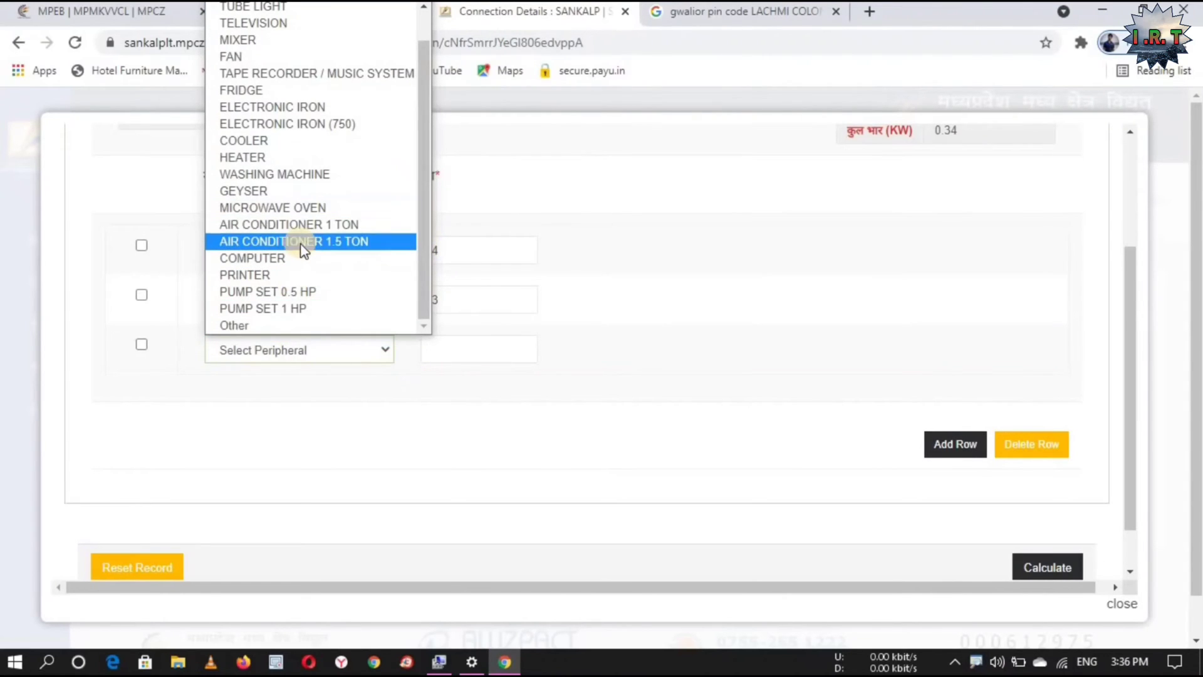
pyautogui.click(299, 225)
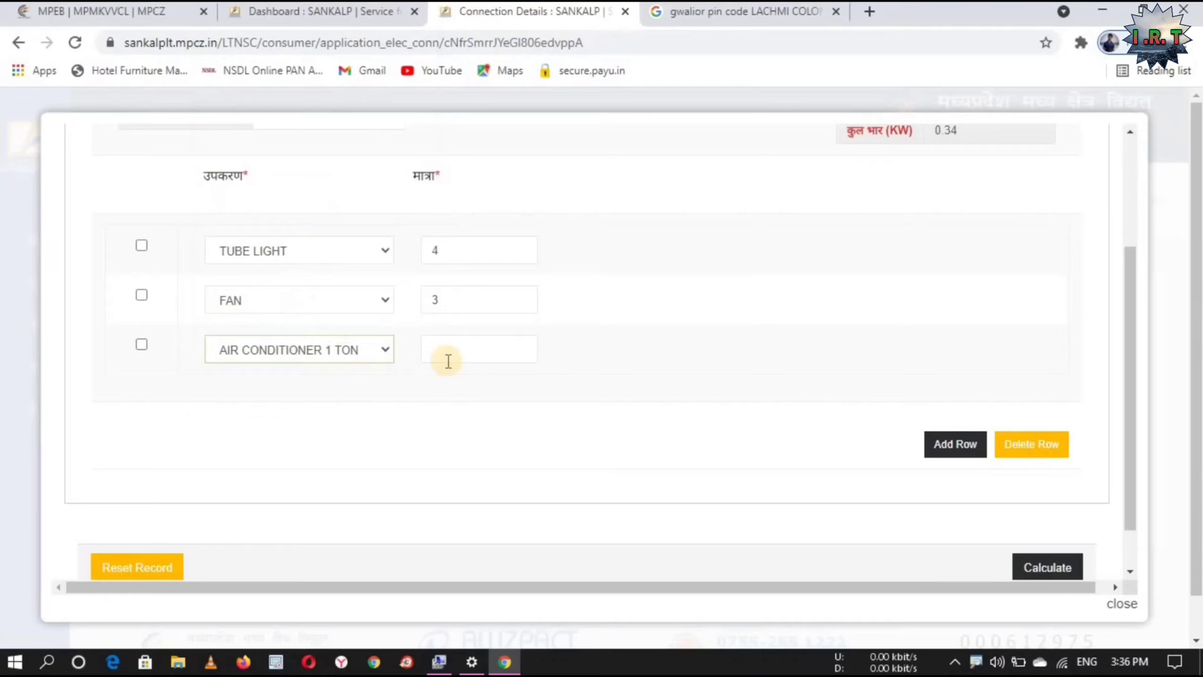
pyautogui.click(489, 359)
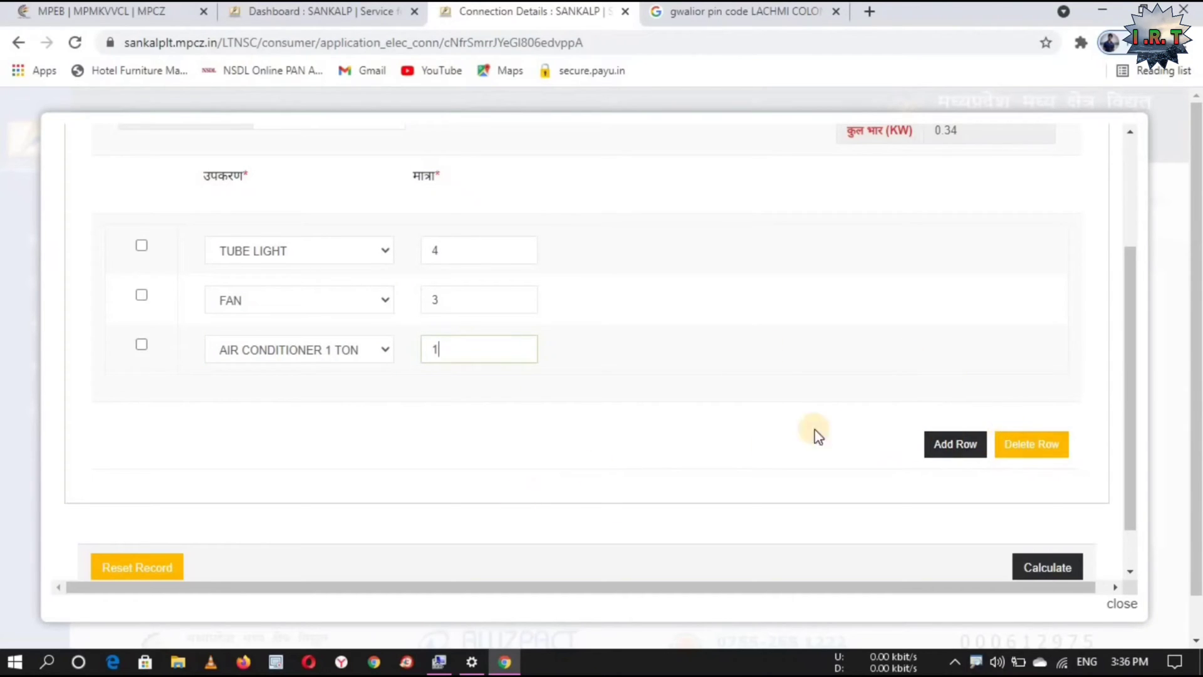
pyautogui.click(1126, 348)
pyautogui.moveTo(1127, 349)
pyautogui.mouseDown()
pyautogui.moveTo(1128, 295)
pyautogui.moveTo(1157, 457)
pyautogui.mouseUp()
pyautogui.click(1061, 509)
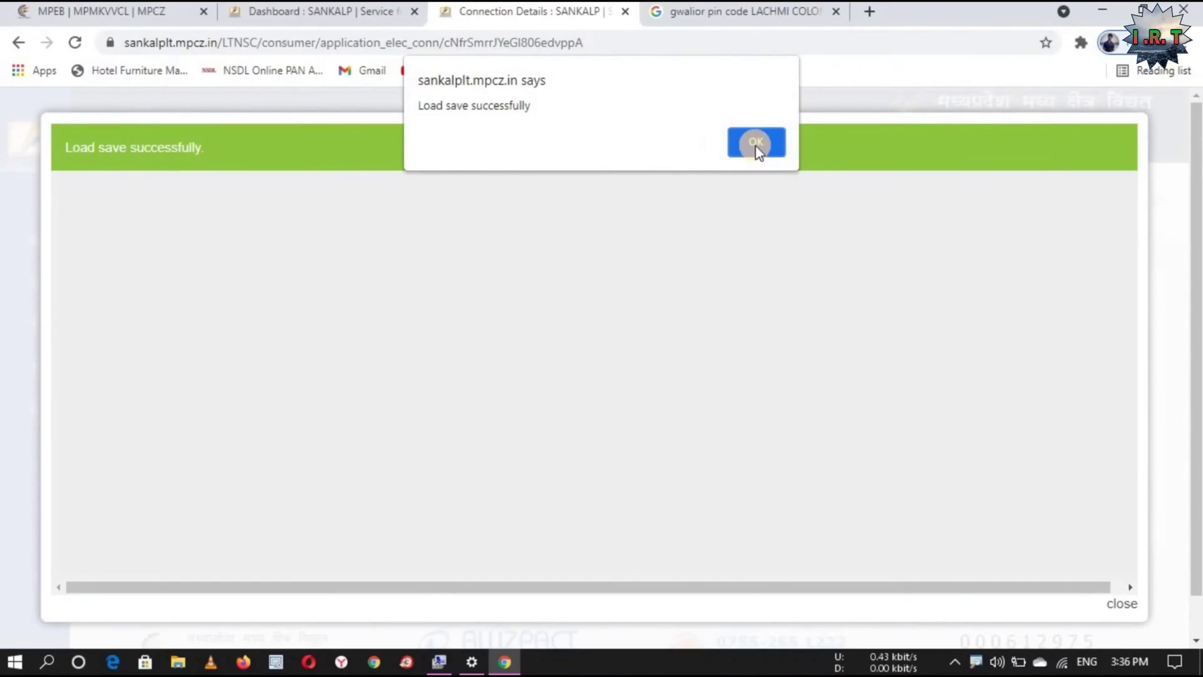
pyautogui.click(754, 144)
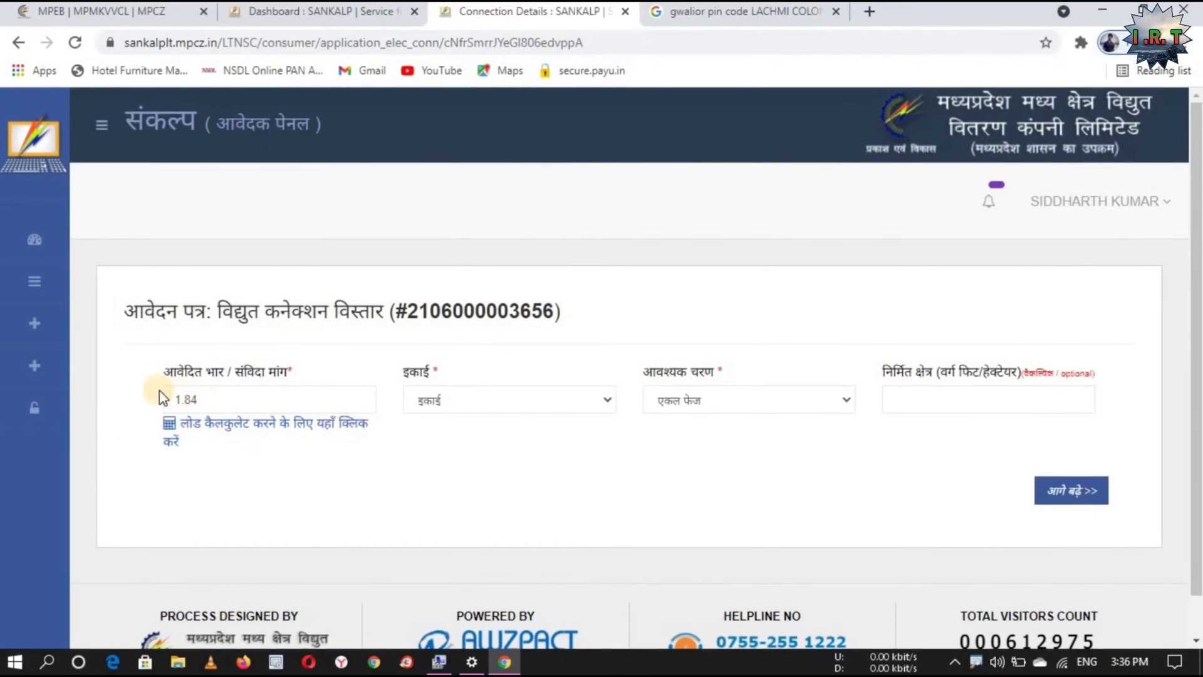
# Step: Set the requested load to 2 KW with single phase and submit the connection details
pyautogui.click(206, 399)
pyautogui.press('BackSpace')
pyautogui.press('BackSpace')
pyautogui.press('BackSpace')
pyautogui.press('BackSpace')
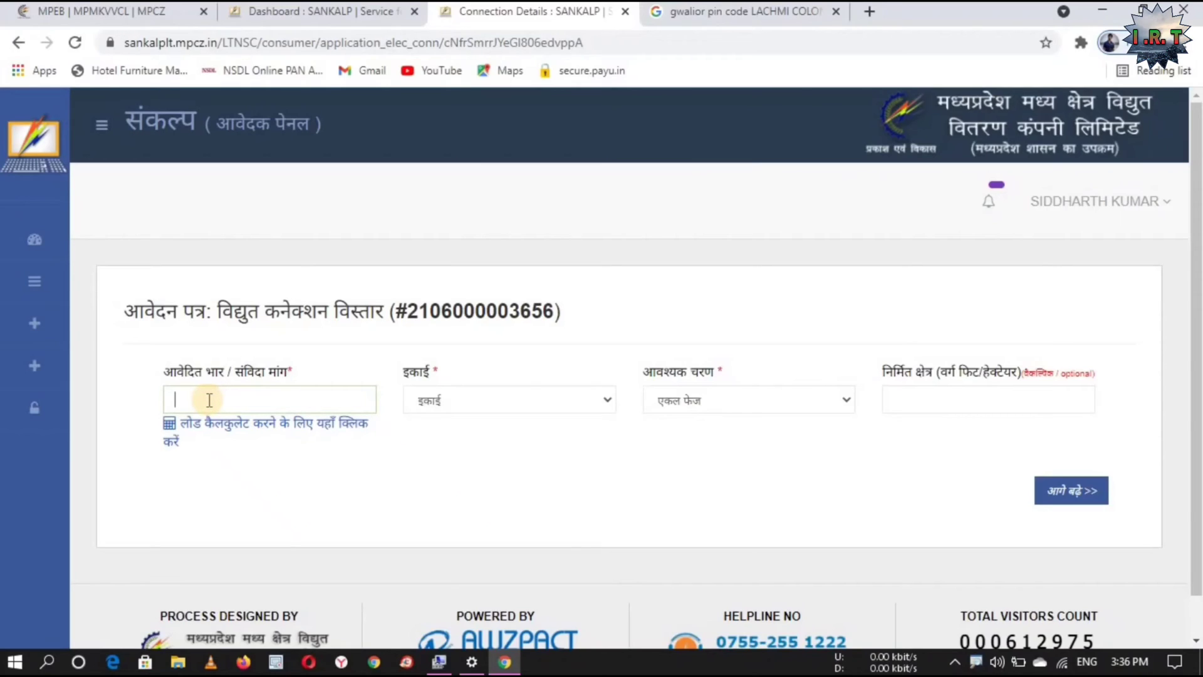
pyautogui.write('2')
pyautogui.click(450, 396)
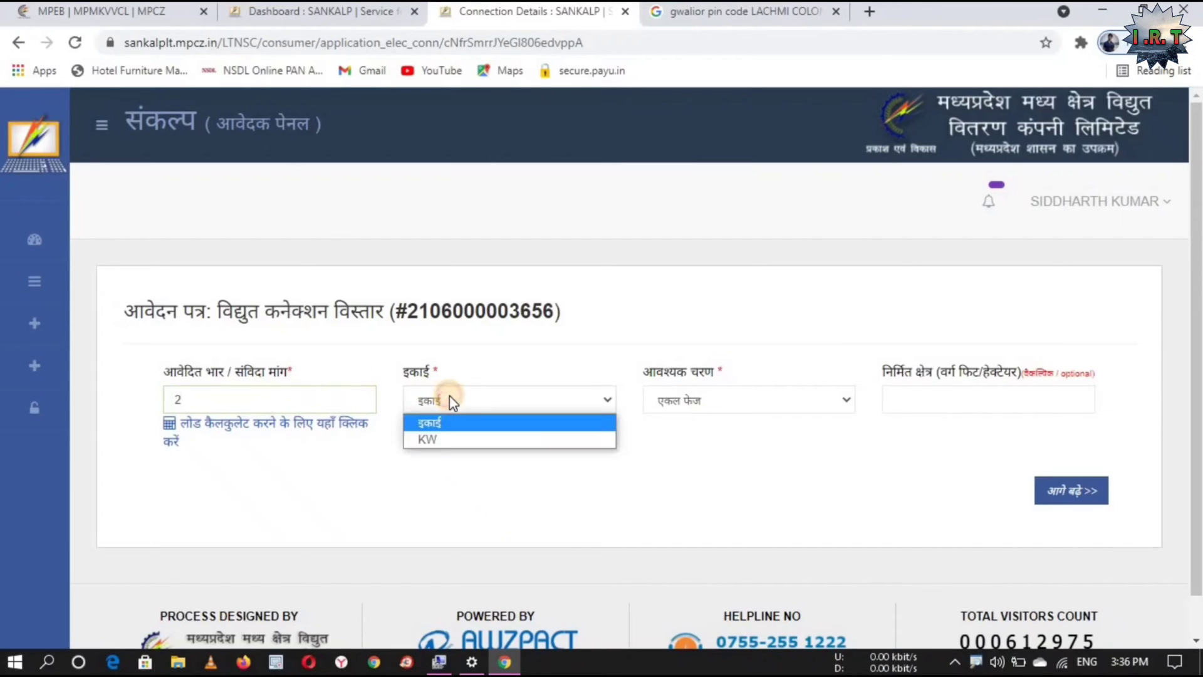
pyautogui.click(442, 440)
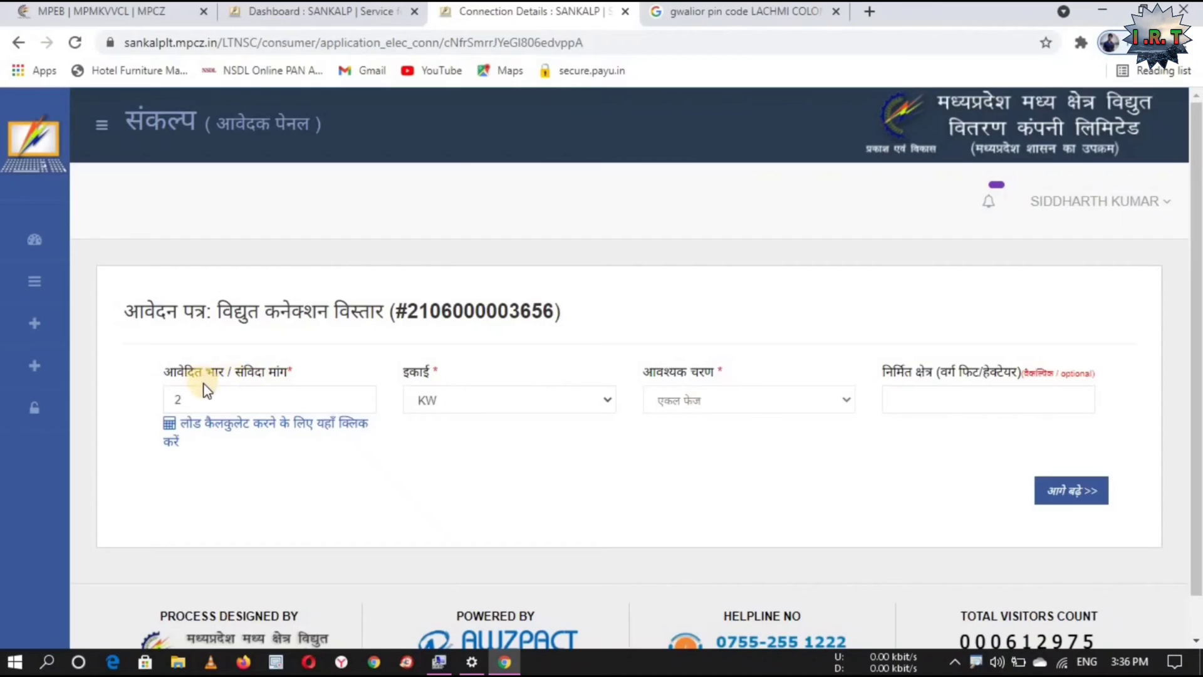
pyautogui.click(170, 403)
pyautogui.moveTo(170, 403); pyautogui.dragTo(112, 413)
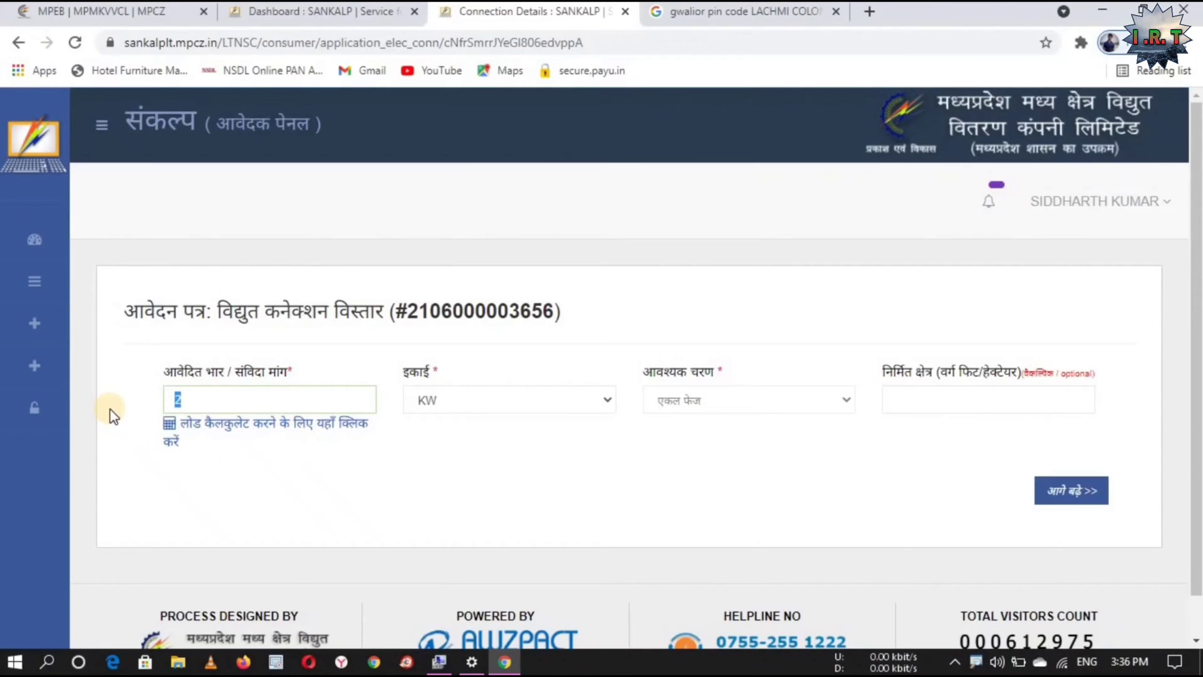
pyautogui.write('4')
pyautogui.press('Tab')
pyautogui.click(701, 400)
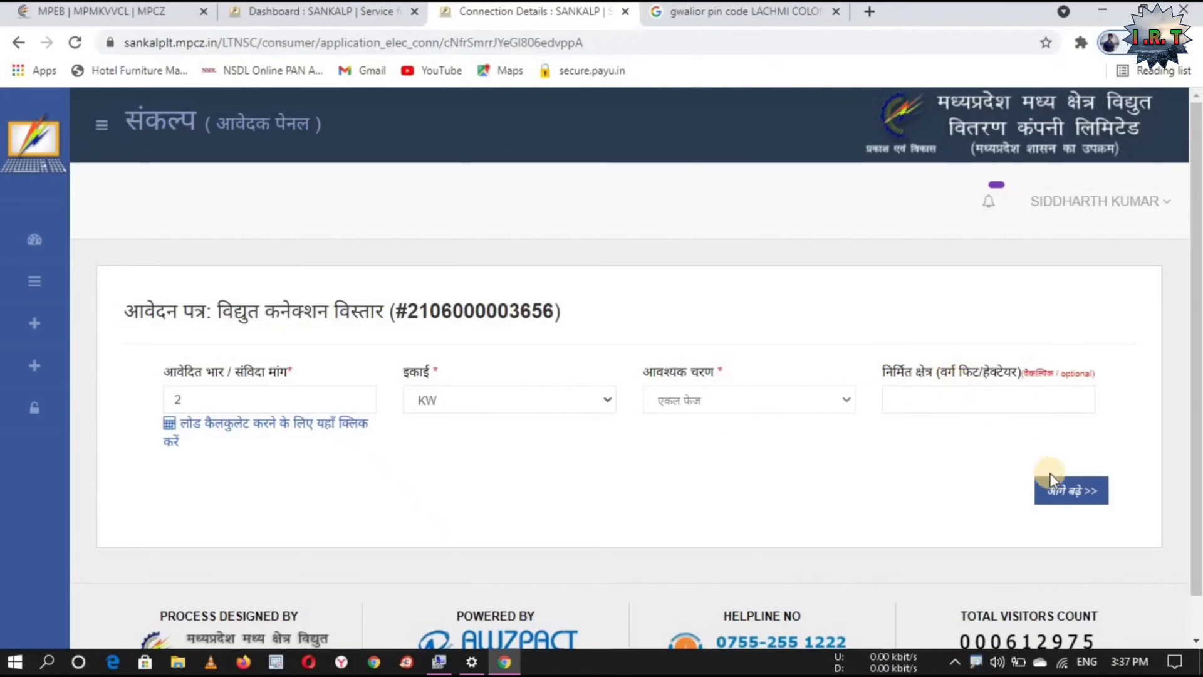
pyautogui.click(1059, 498)
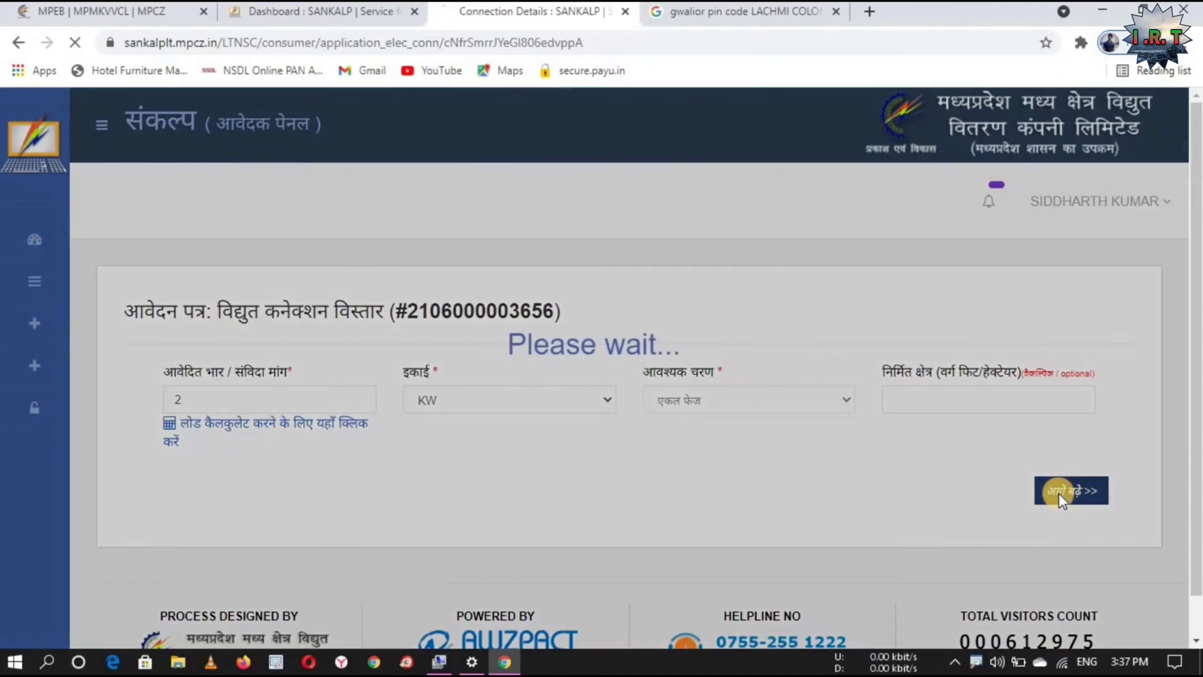
# Step: Leave the bank details blank and continue to the document upload page
pyautogui.scroll(-1, 1059, 493)
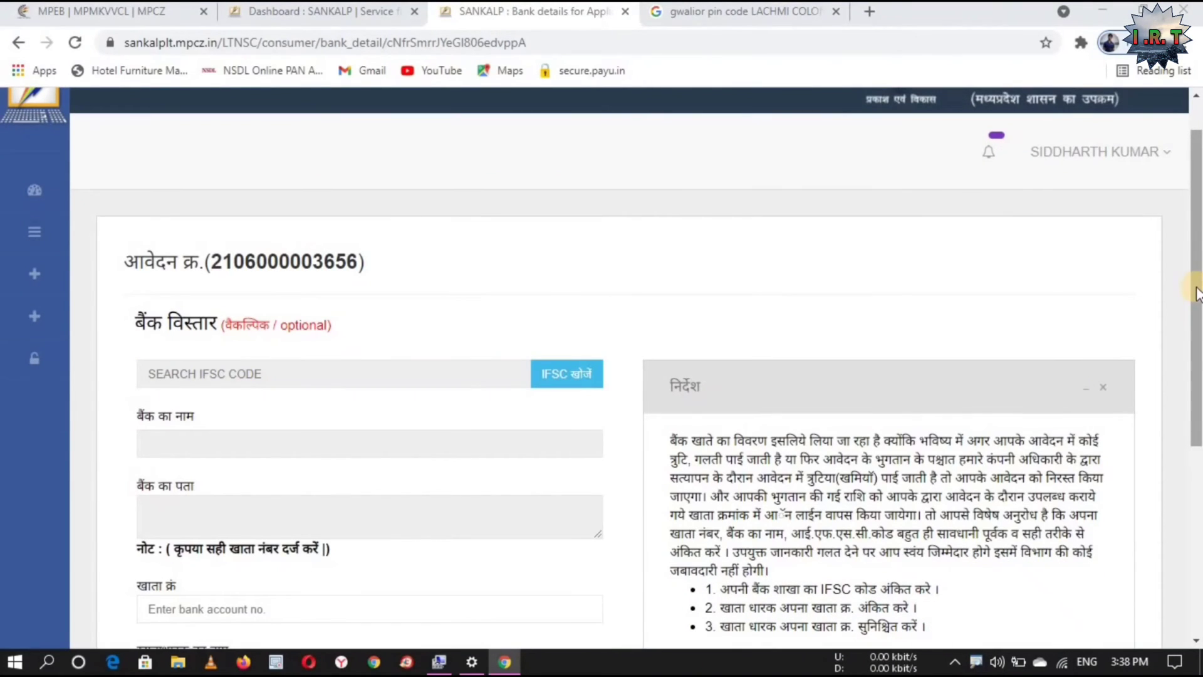
pyautogui.scroll(-2, 268, 338)
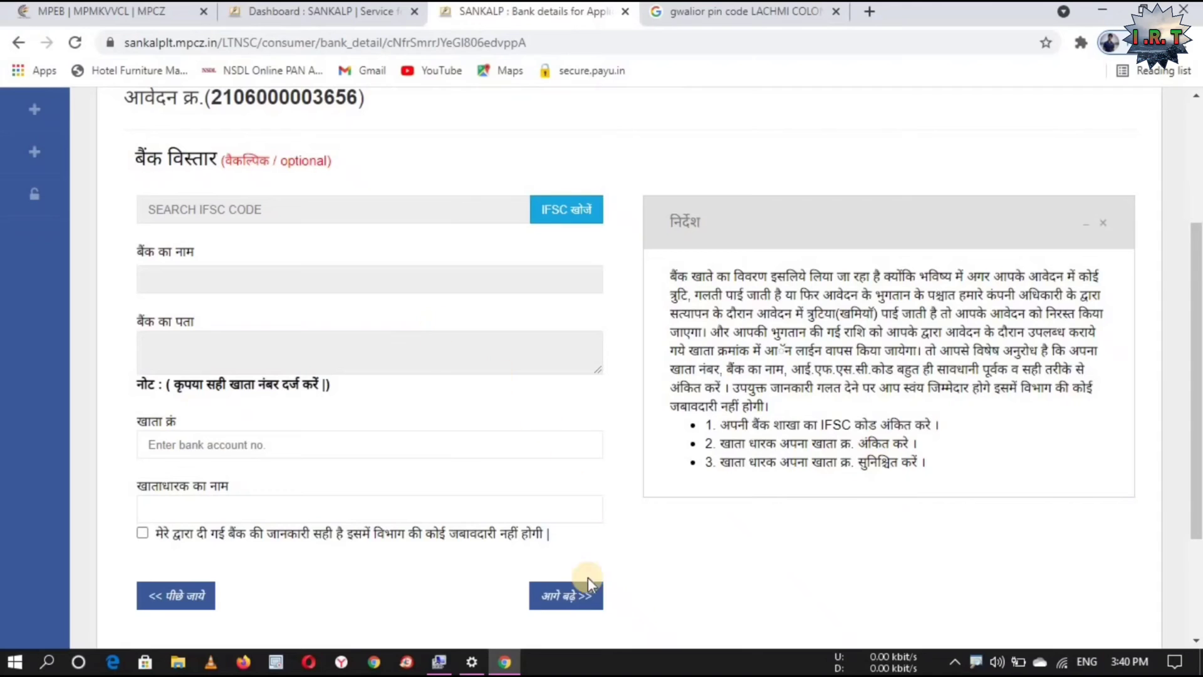
pyautogui.click(571, 597)
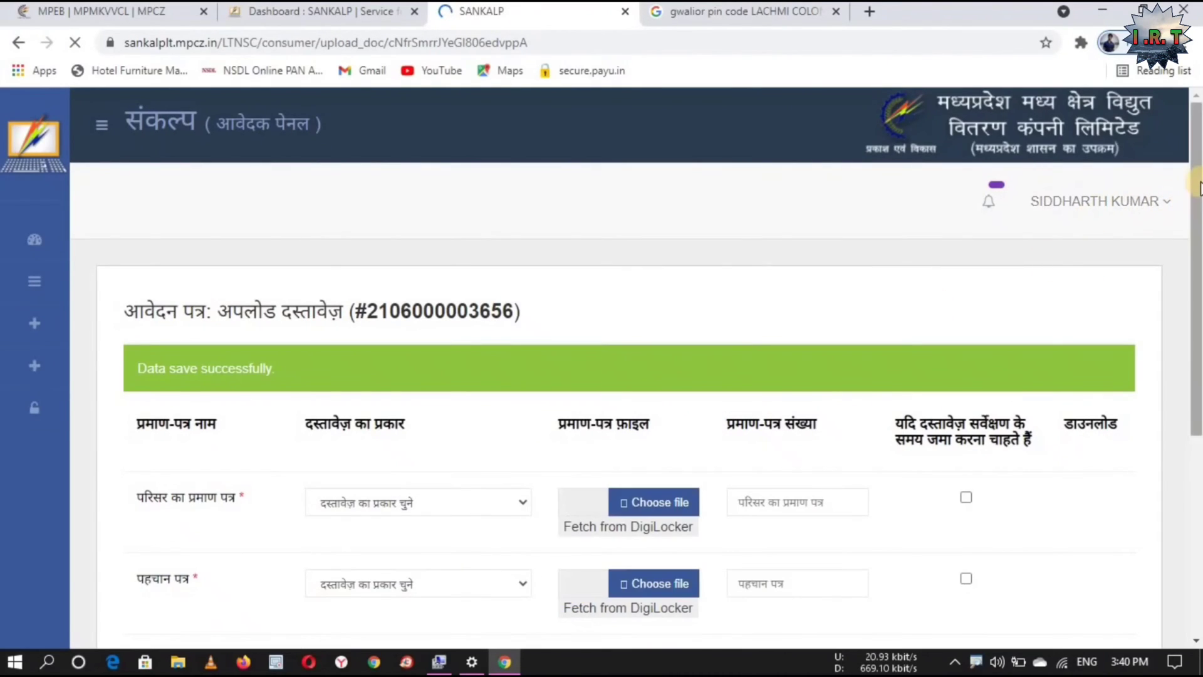
# Step: Attach rent agreement file ppp as premises proof, certificate number 4587, marked for survey submission
pyautogui.moveTo(1198, 188); pyautogui.dragTo(1198, 321)
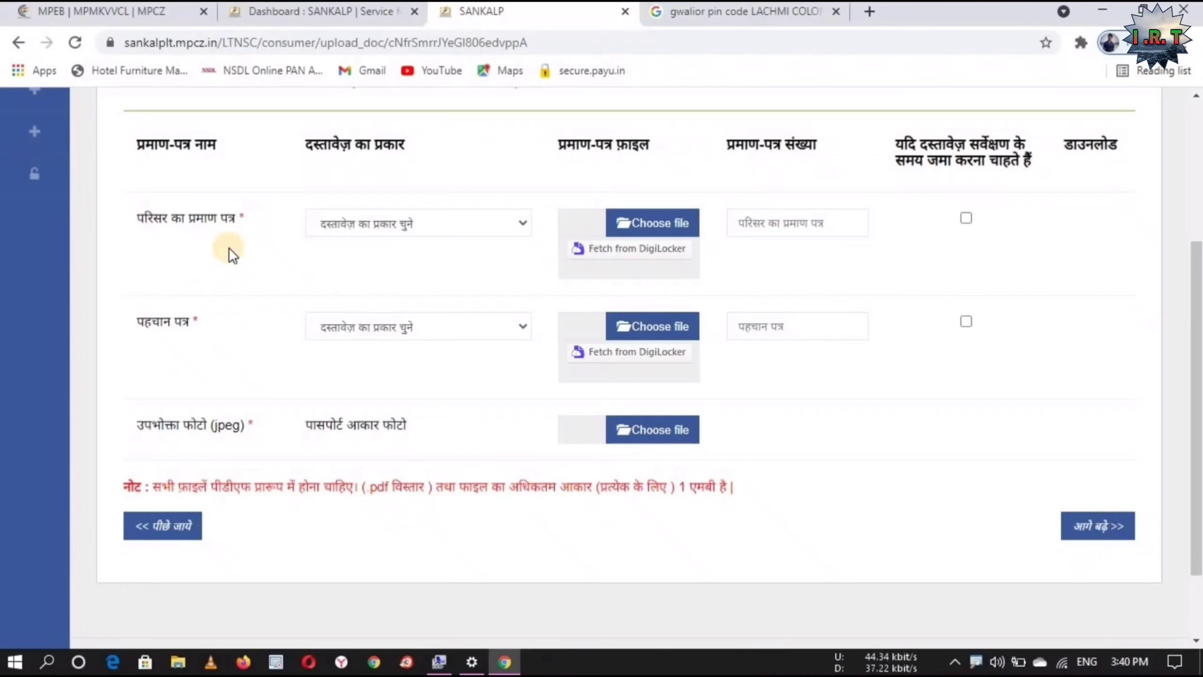
pyautogui.click(375, 230)
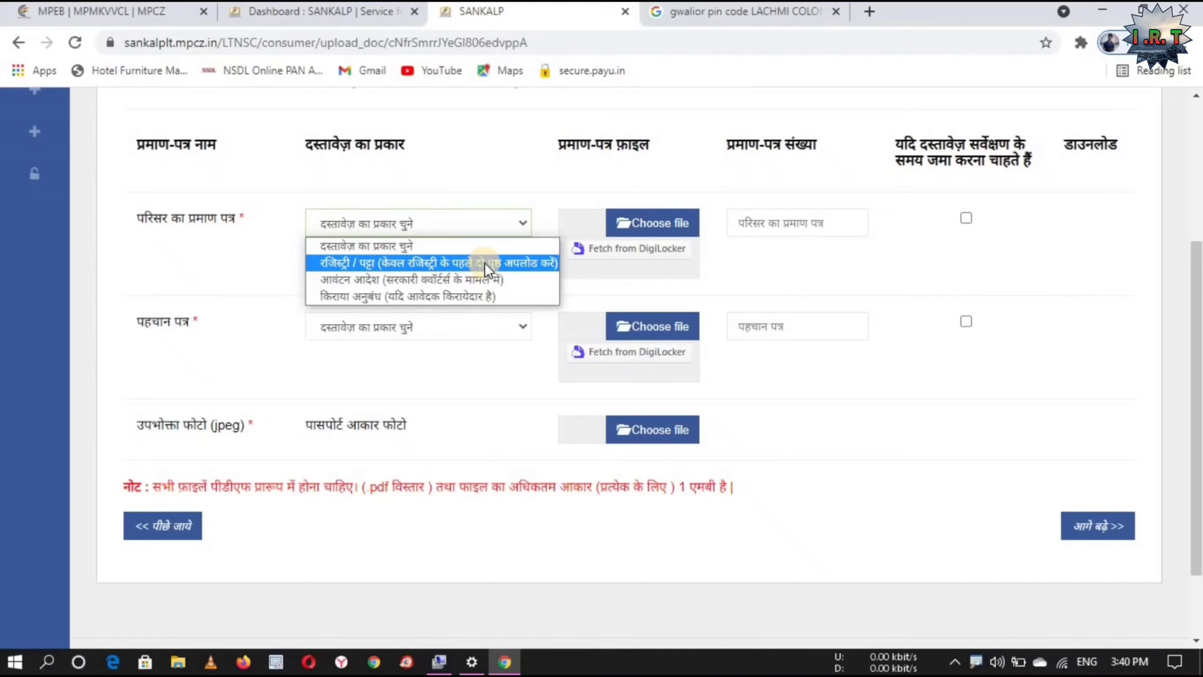
pyautogui.click(507, 293)
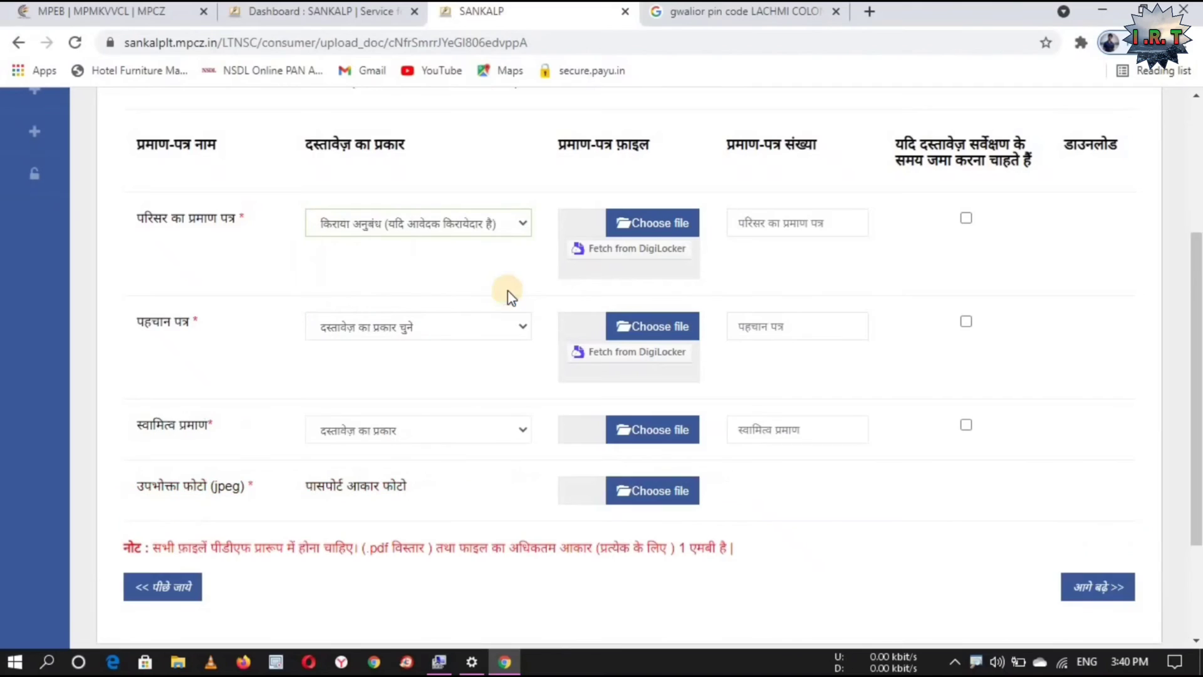
pyautogui.click(655, 223)
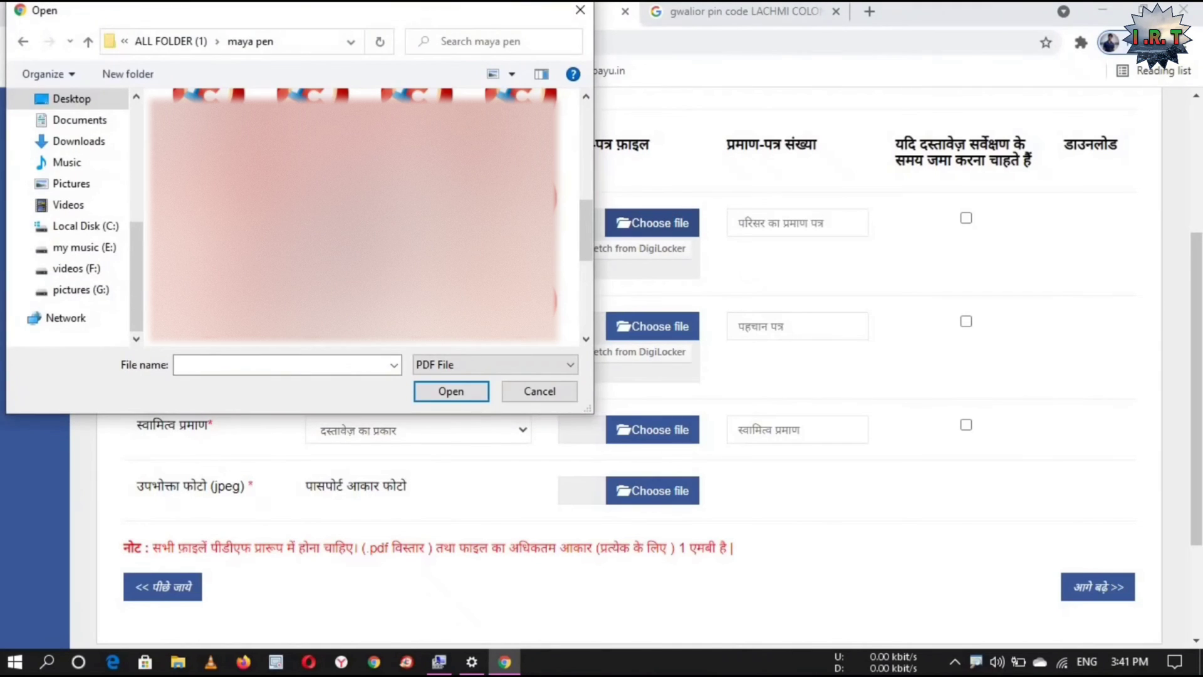
pyautogui.write('ppp')
pyautogui.press('Return')
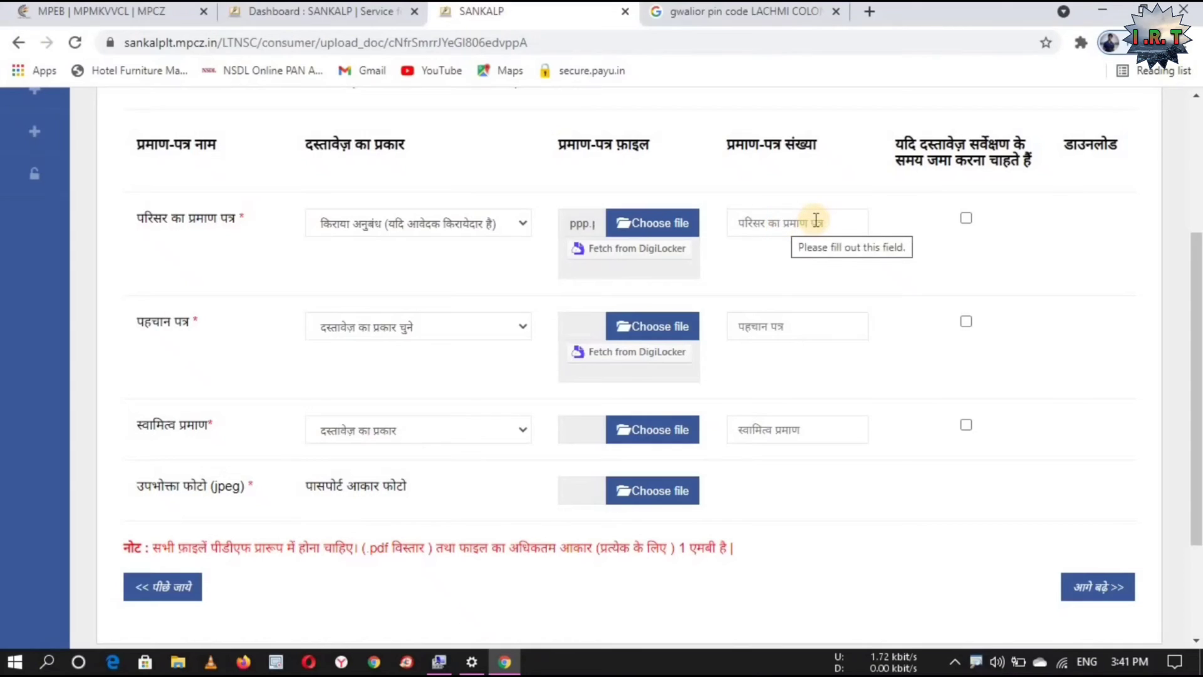
pyautogui.click(772, 223)
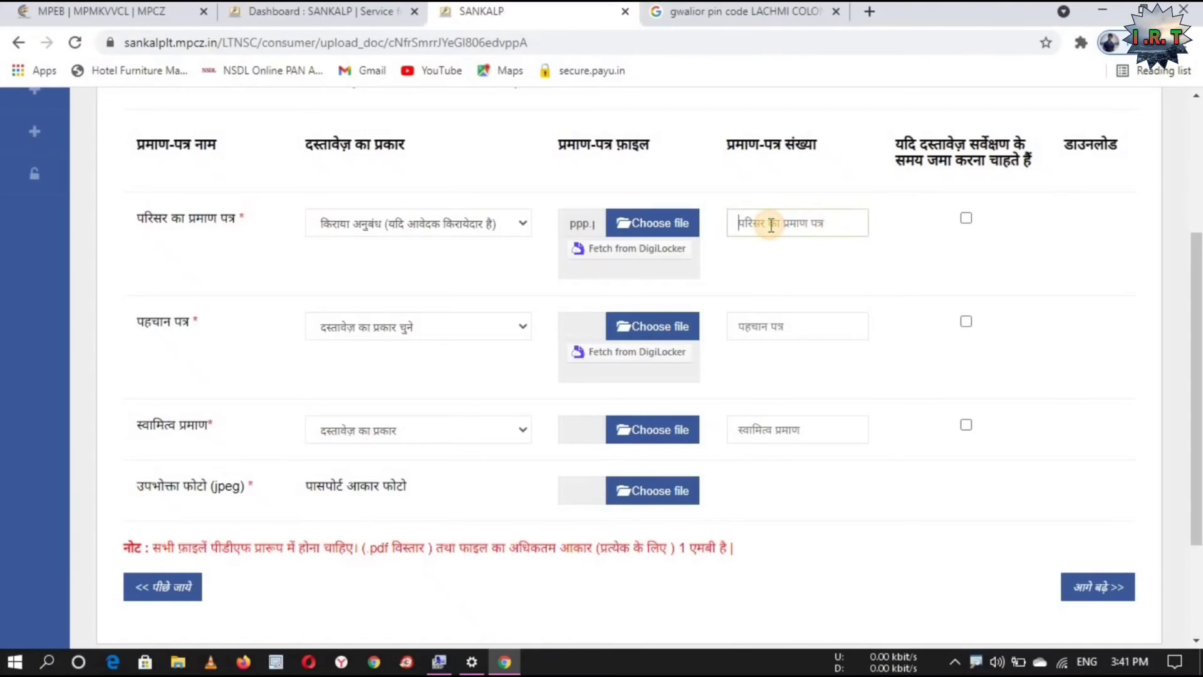
pyautogui.click(965, 218)
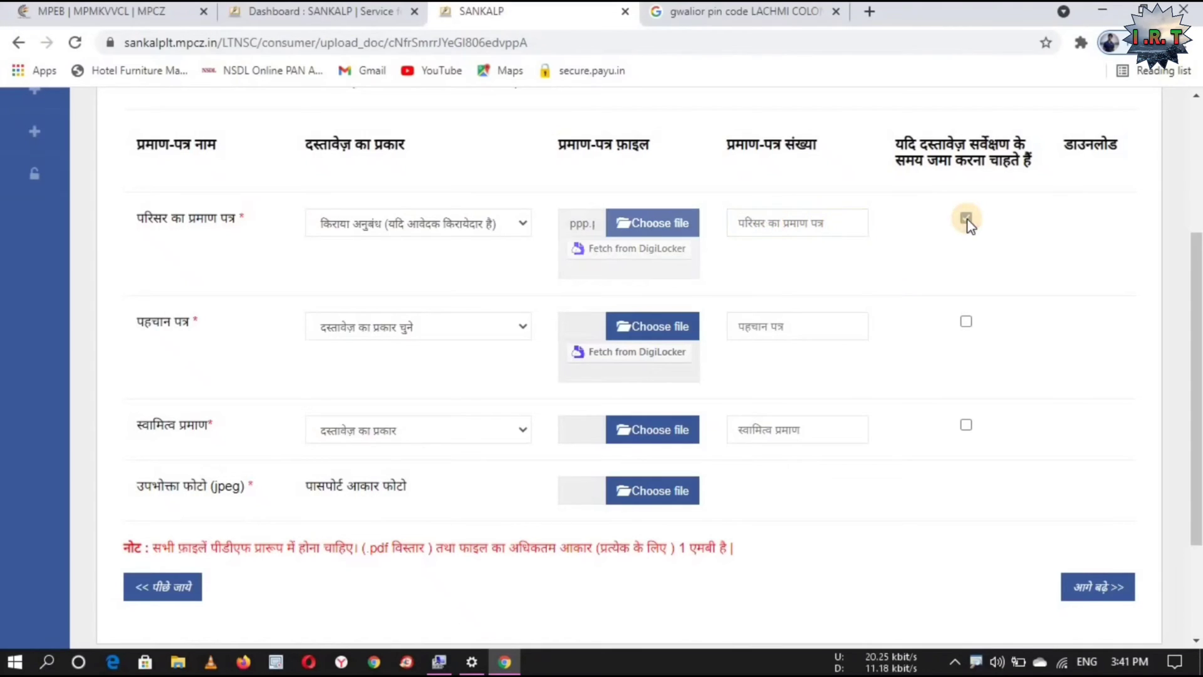
pyautogui.click(767, 224)
pyautogui.write('4587')
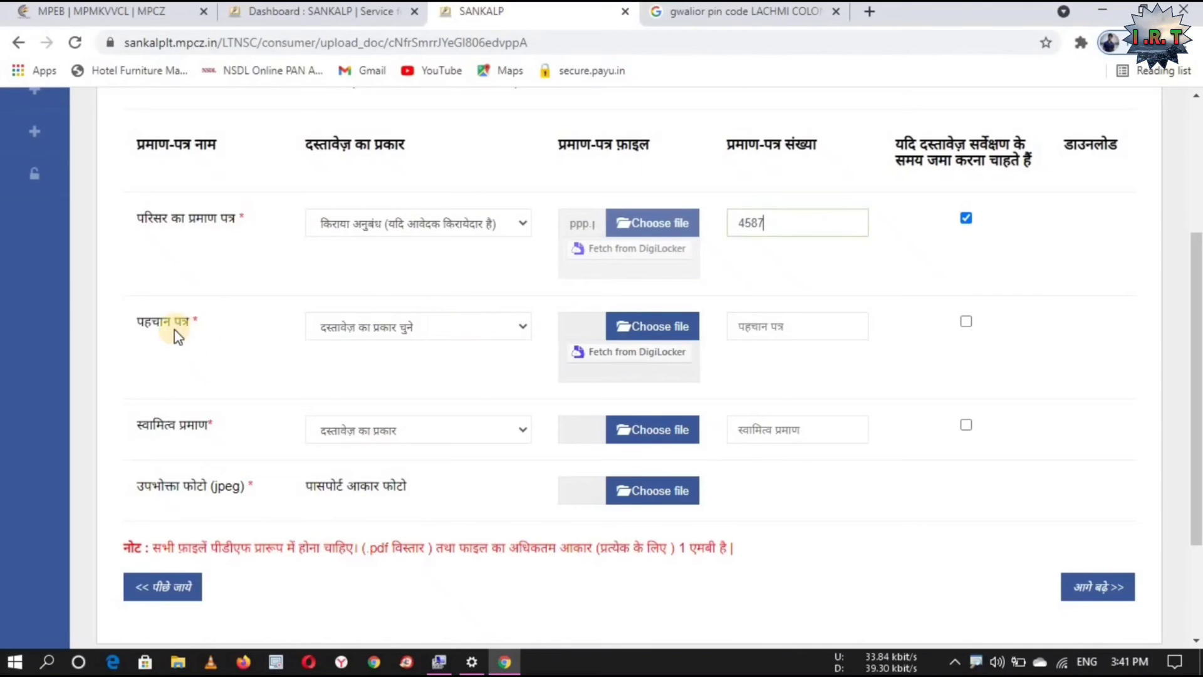
# Step: Attach the AAAAAAAAAAA1 file as an Aadhaar card identity proof
pyautogui.click(342, 328)
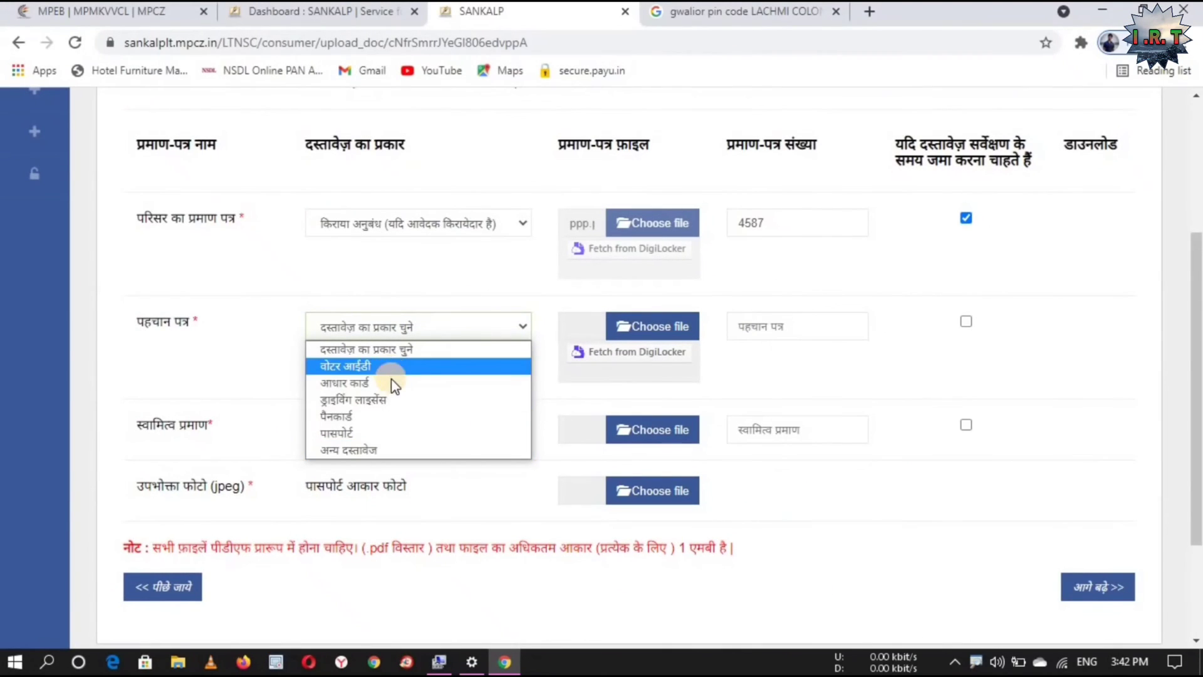
pyautogui.click(392, 383)
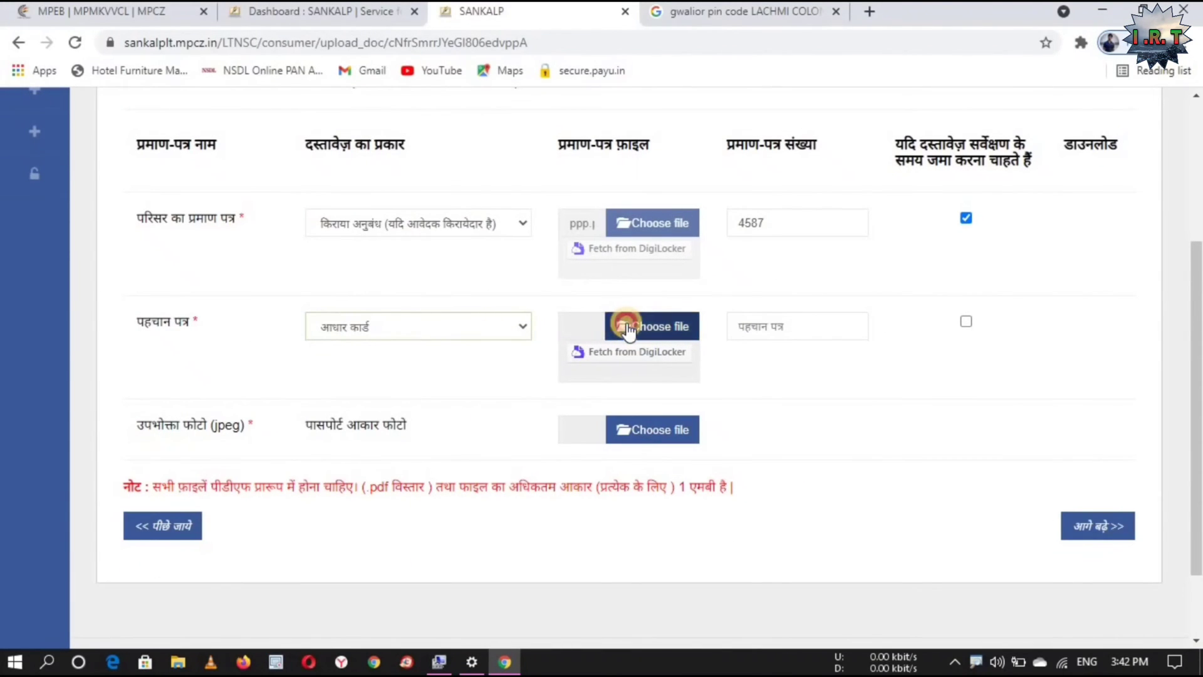
pyautogui.click(652, 326)
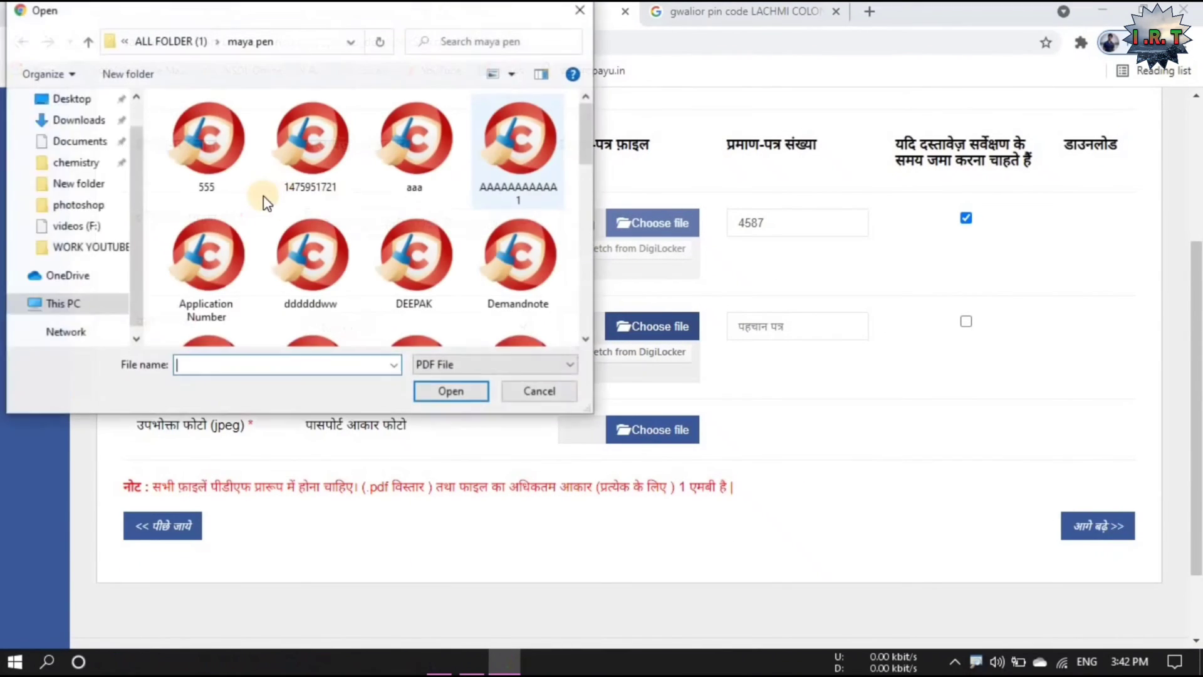
pyautogui.doubleClick(513, 170)
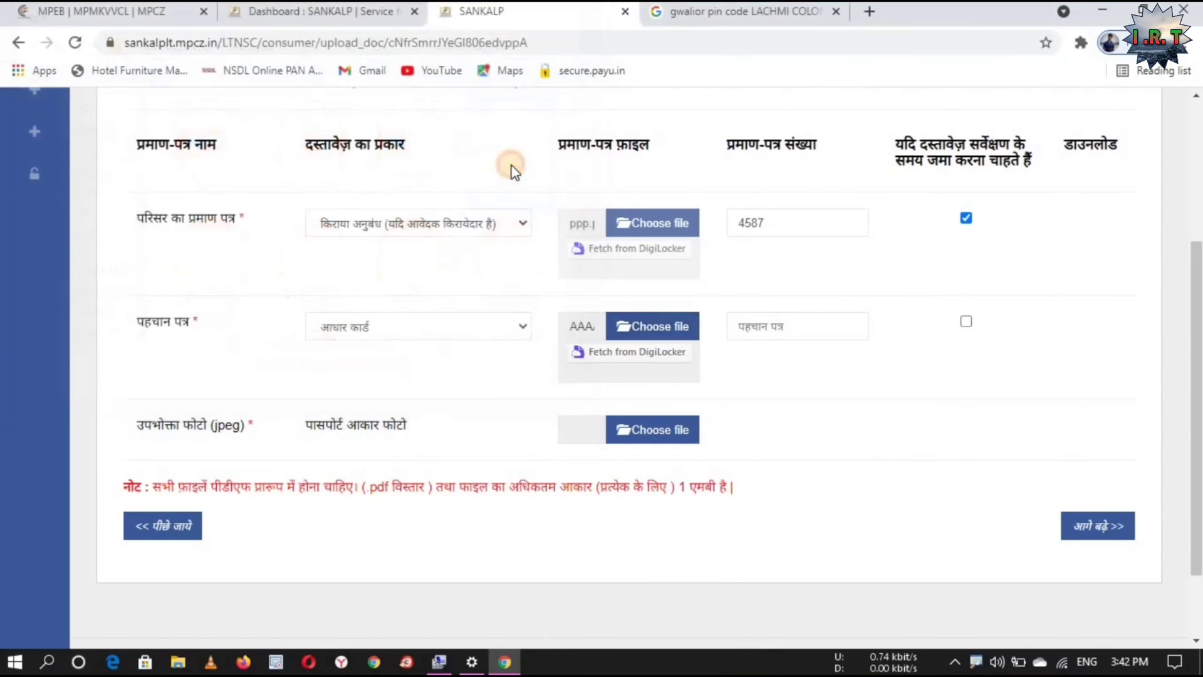
pyautogui.click(797, 328)
pyautogui.click(966, 322)
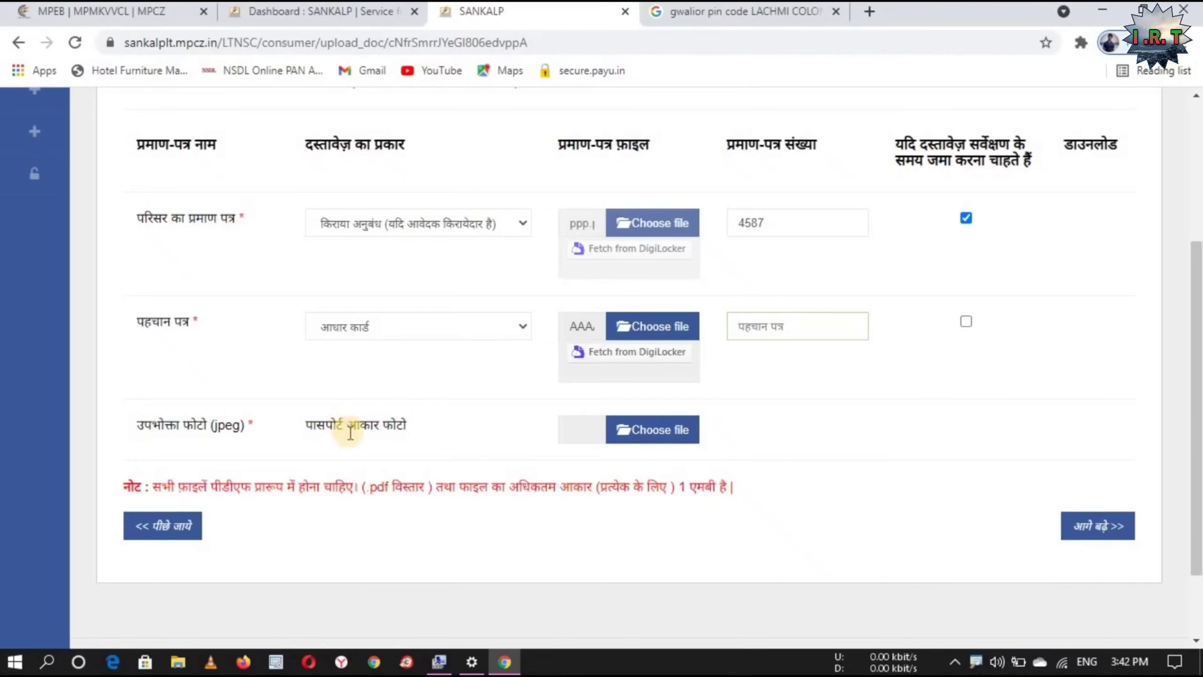
# Step: Attach the AAA image as consumer photo and mark identity proof for survey submission
pyautogui.click(649, 426)
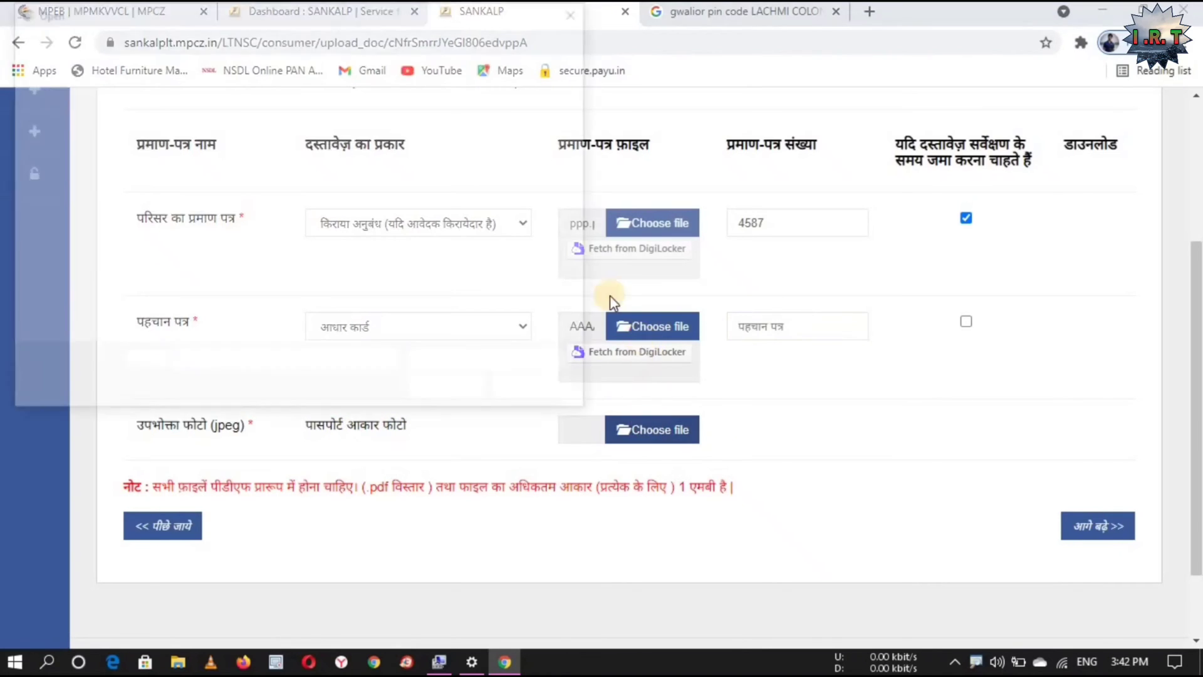
pyautogui.doubleClick(392, 242)
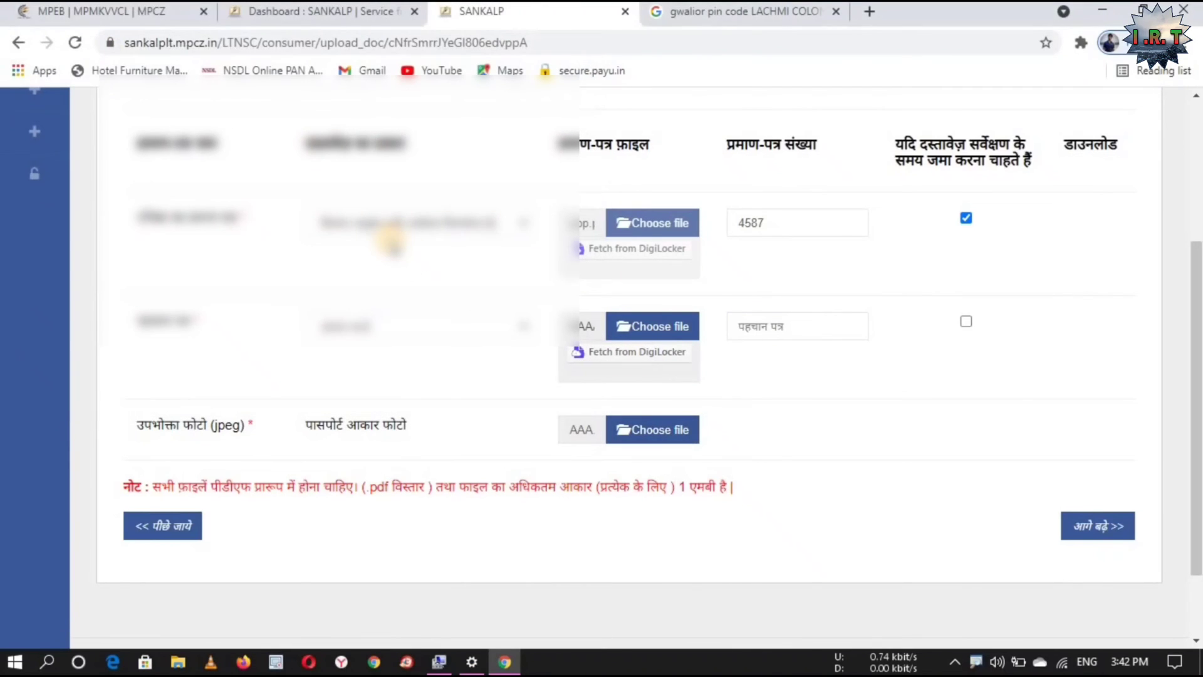
pyautogui.click(966, 321)
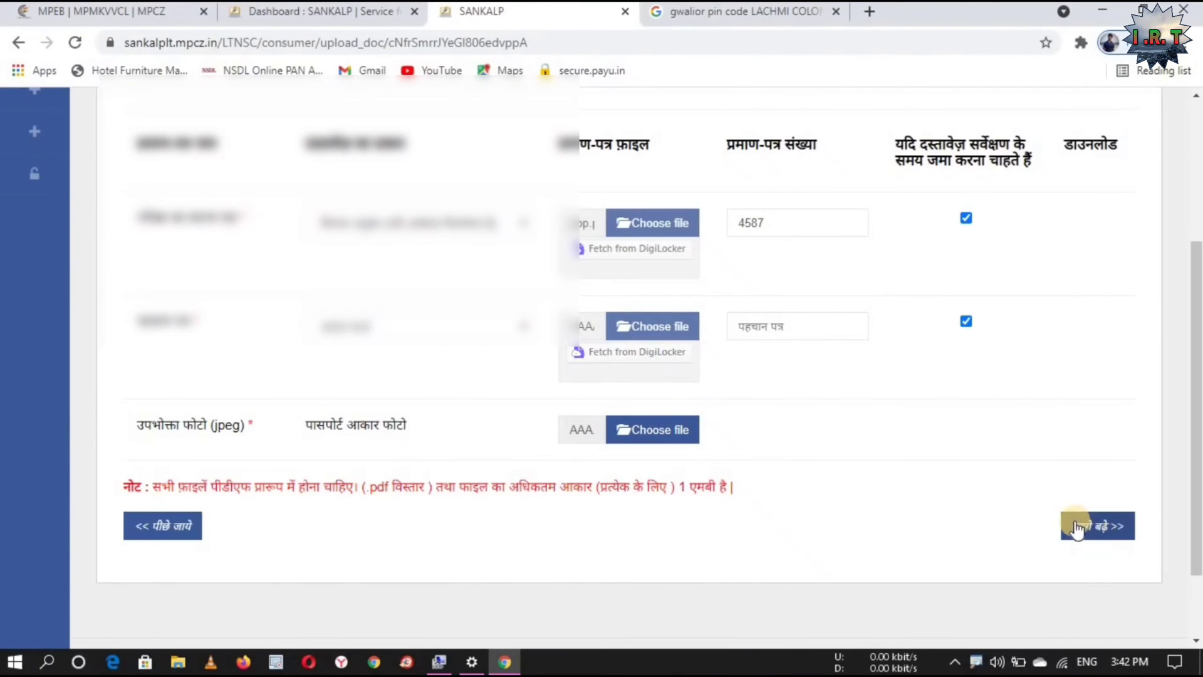
# Step: Save the documents, review the 250.0 challan (245 deposit plus 5 fee), and continue
pyautogui.click(1106, 534)
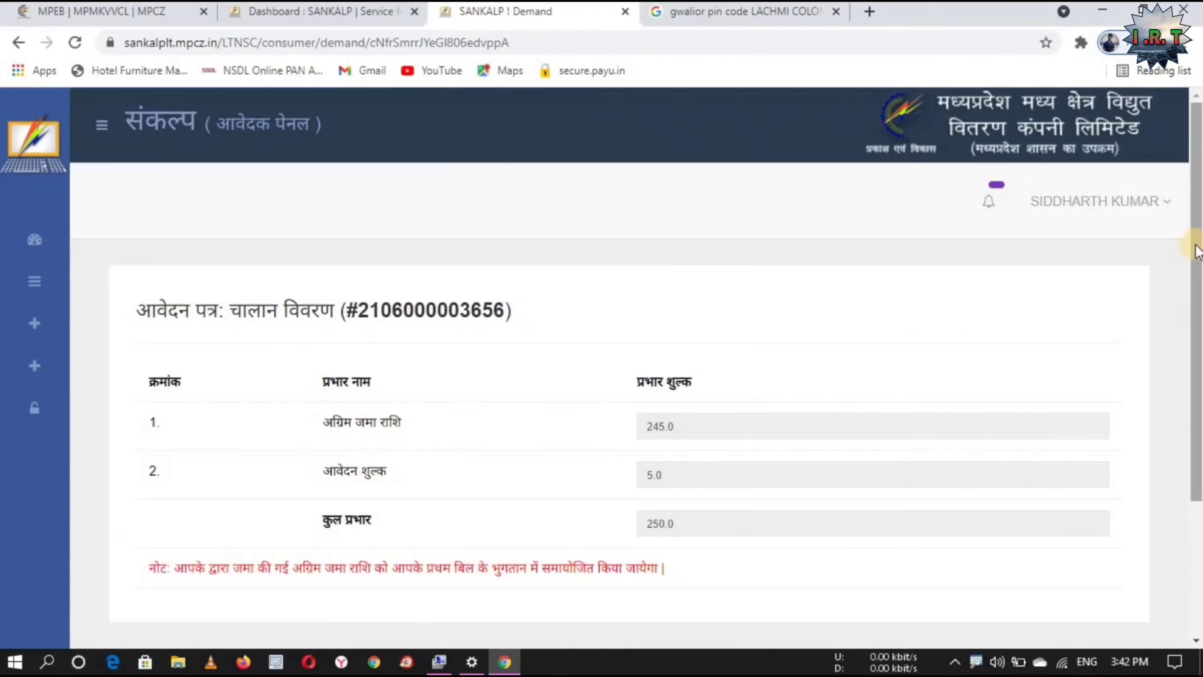
pyautogui.scroll(-2, 1195, 248)
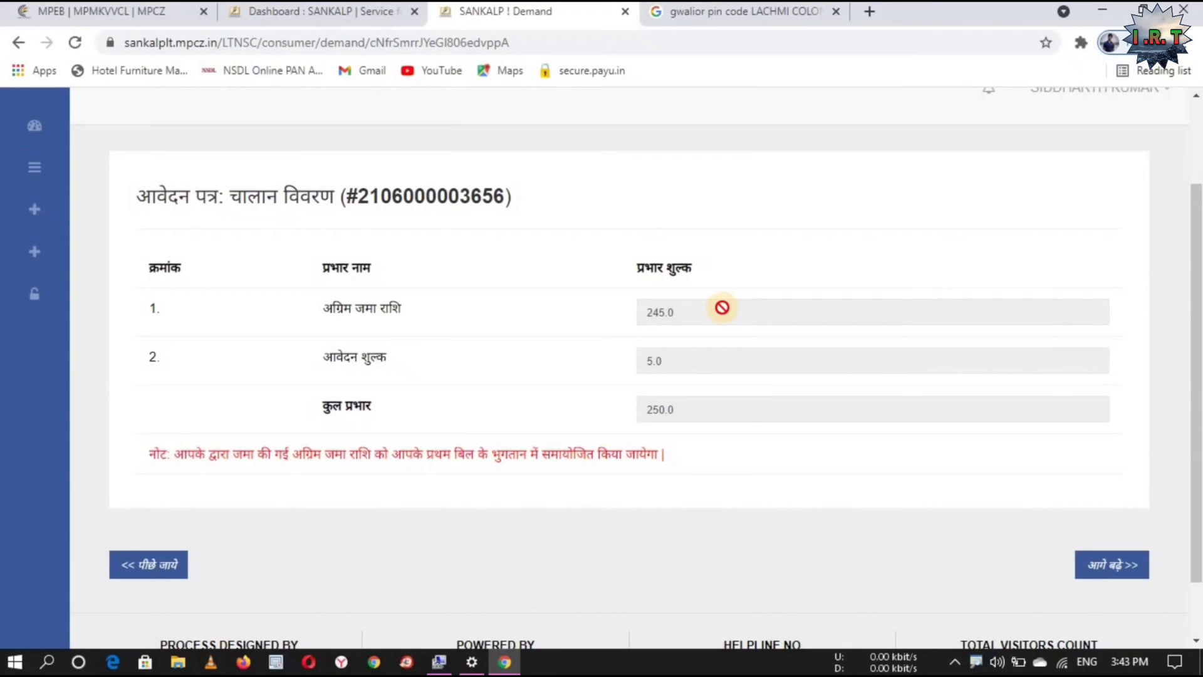
pyautogui.scroll(-1, 722, 307)
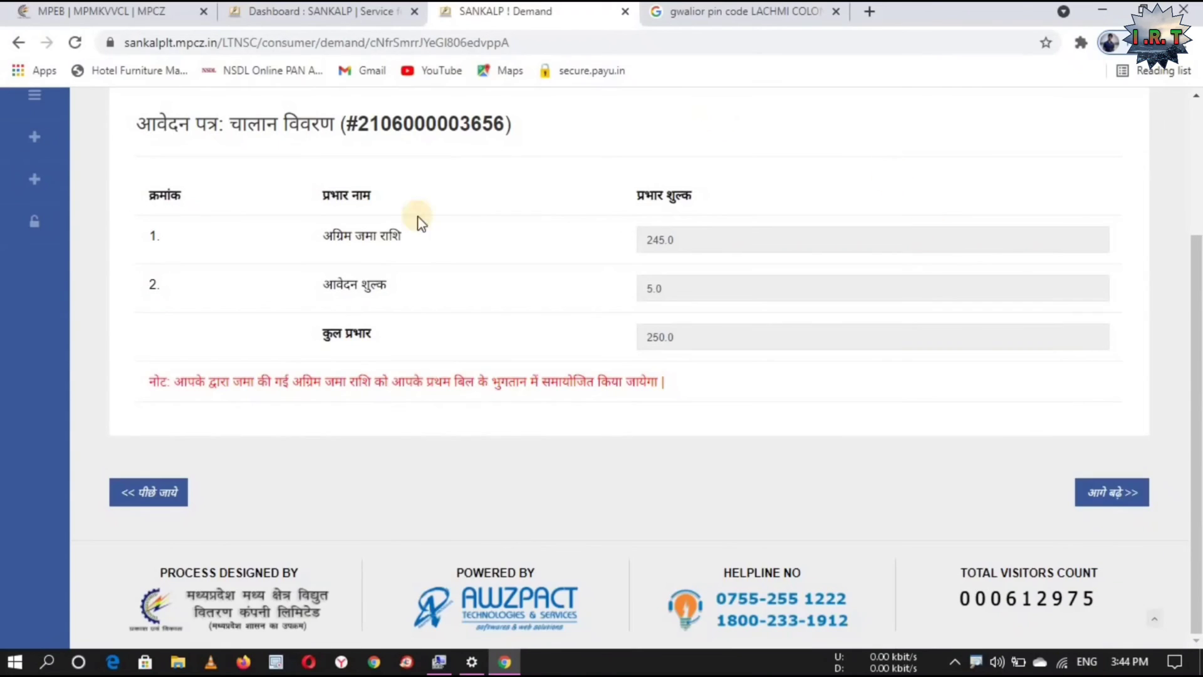
pyautogui.click(1113, 495)
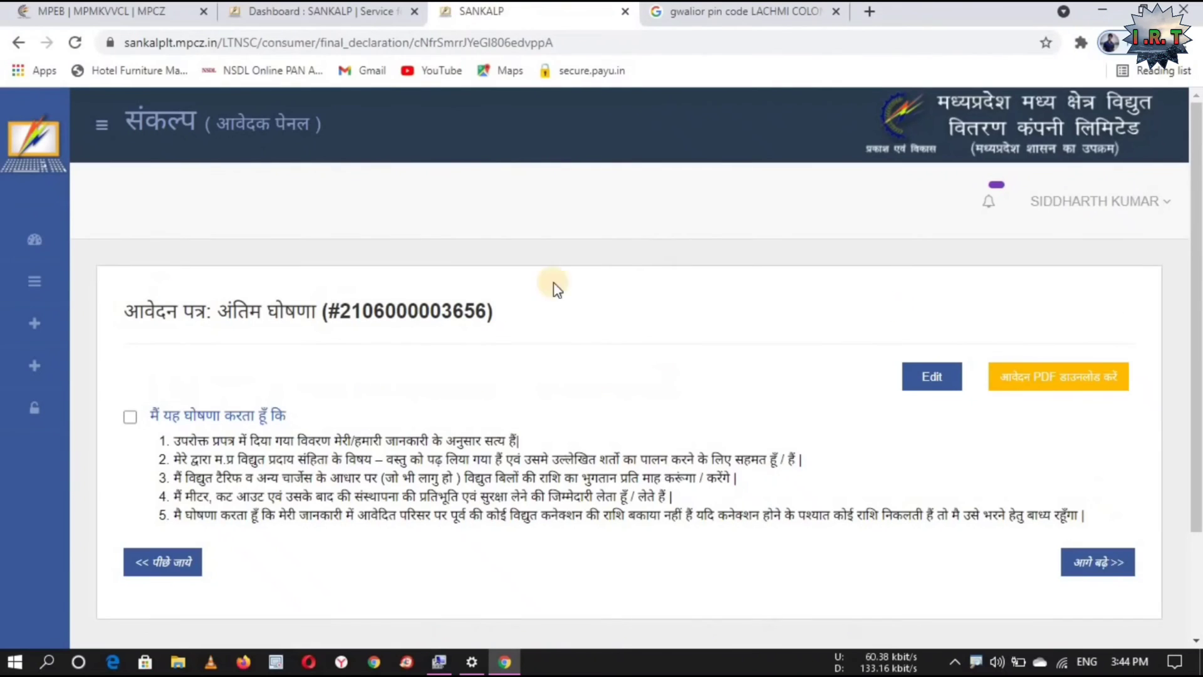
# Step: Accept the final declaration, download the application PDF, and start the e-signature step
pyautogui.click(129, 418)
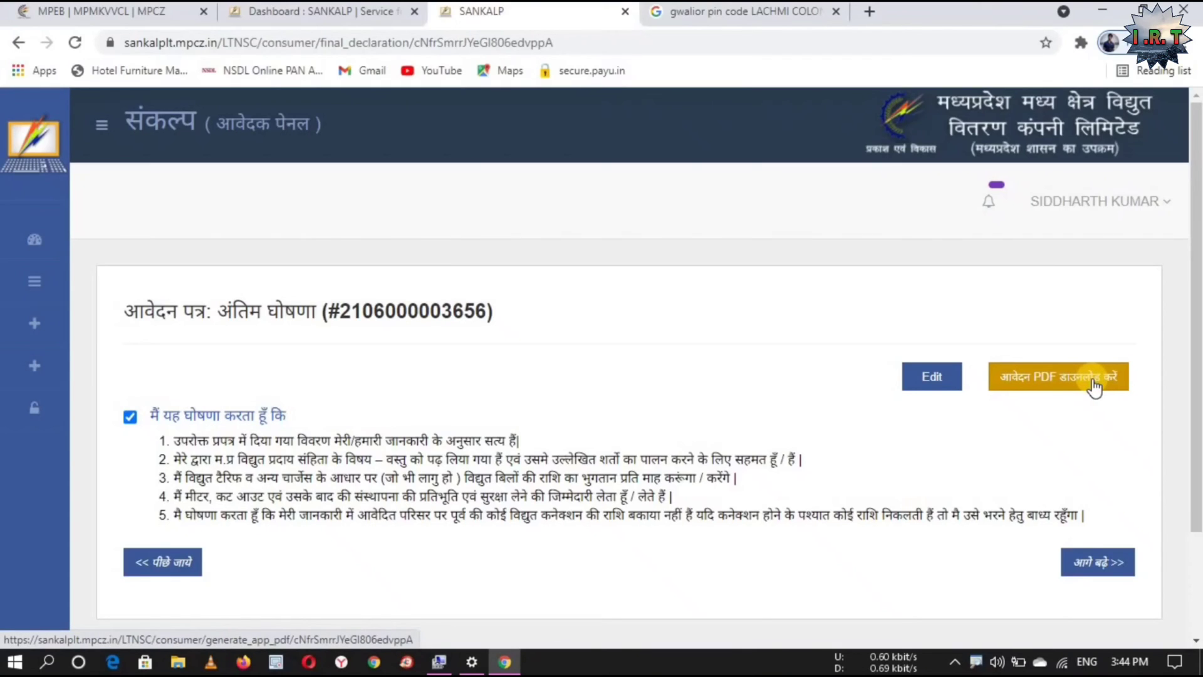
pyautogui.click(1094, 384)
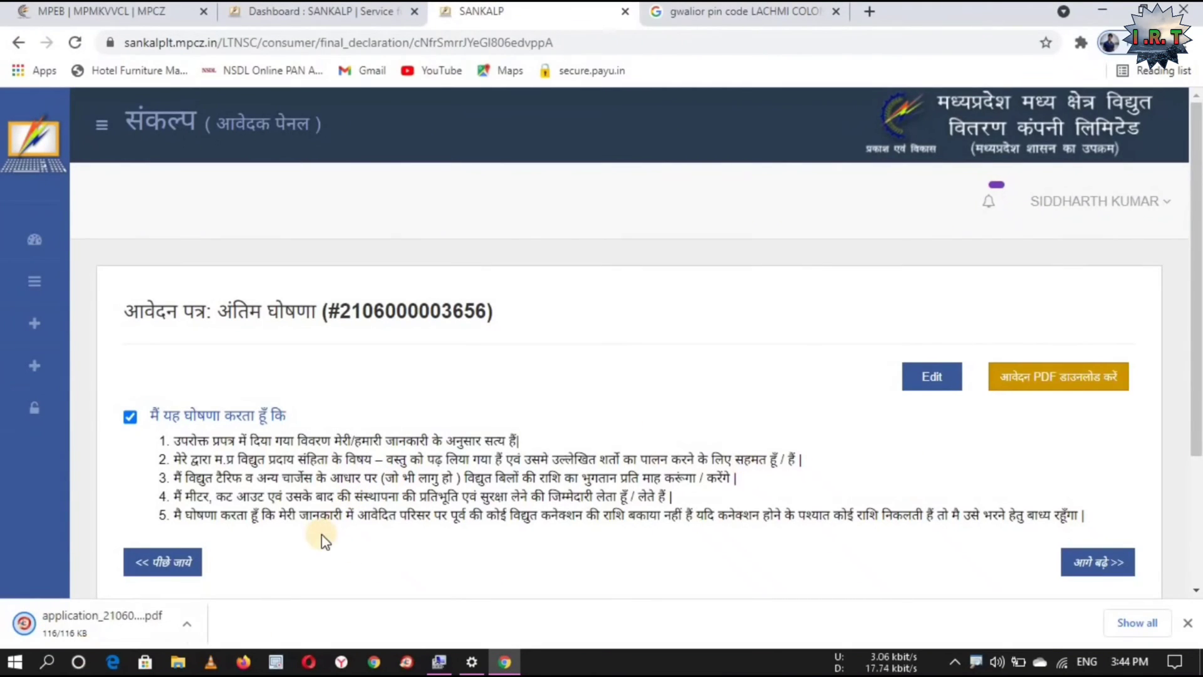
pyautogui.click(1078, 554)
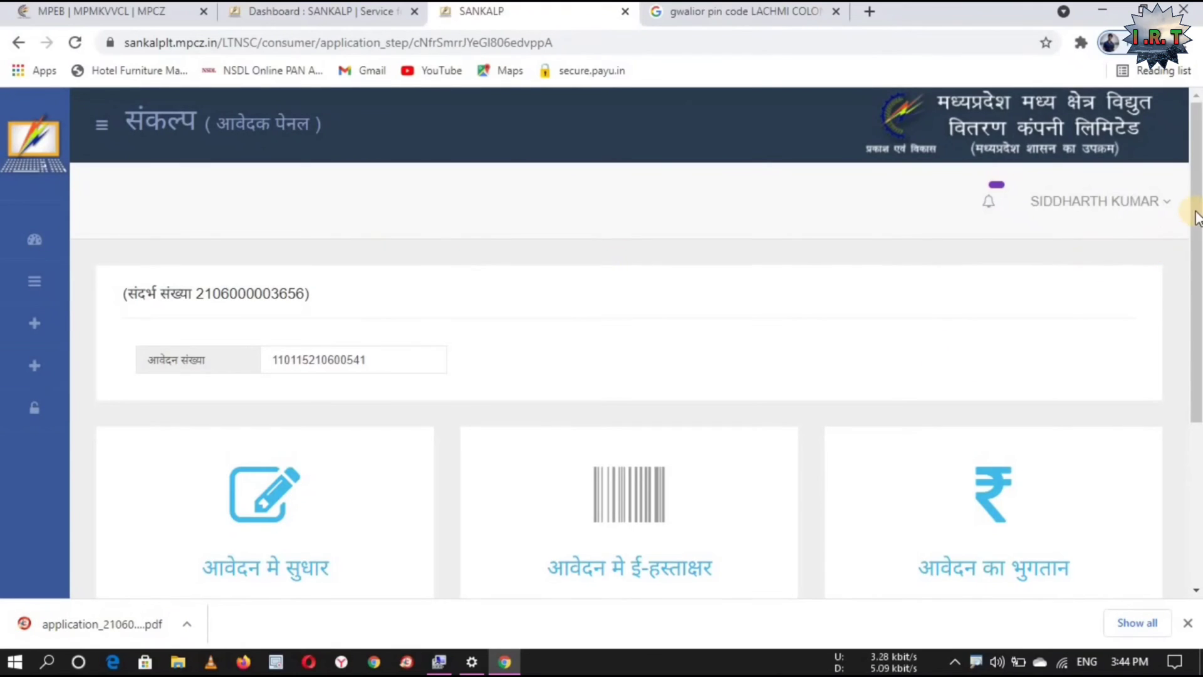
pyautogui.scroll(-4, 627, 342)
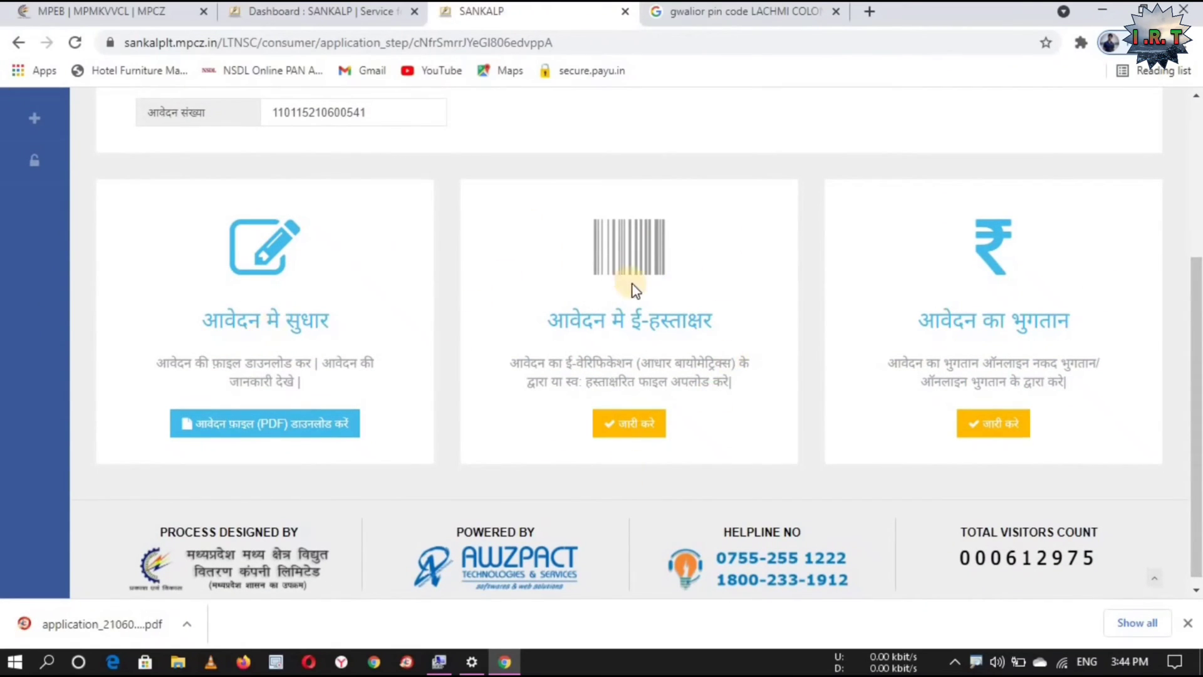
pyautogui.click(1007, 431)
pyautogui.scroll(1, 1182, 397)
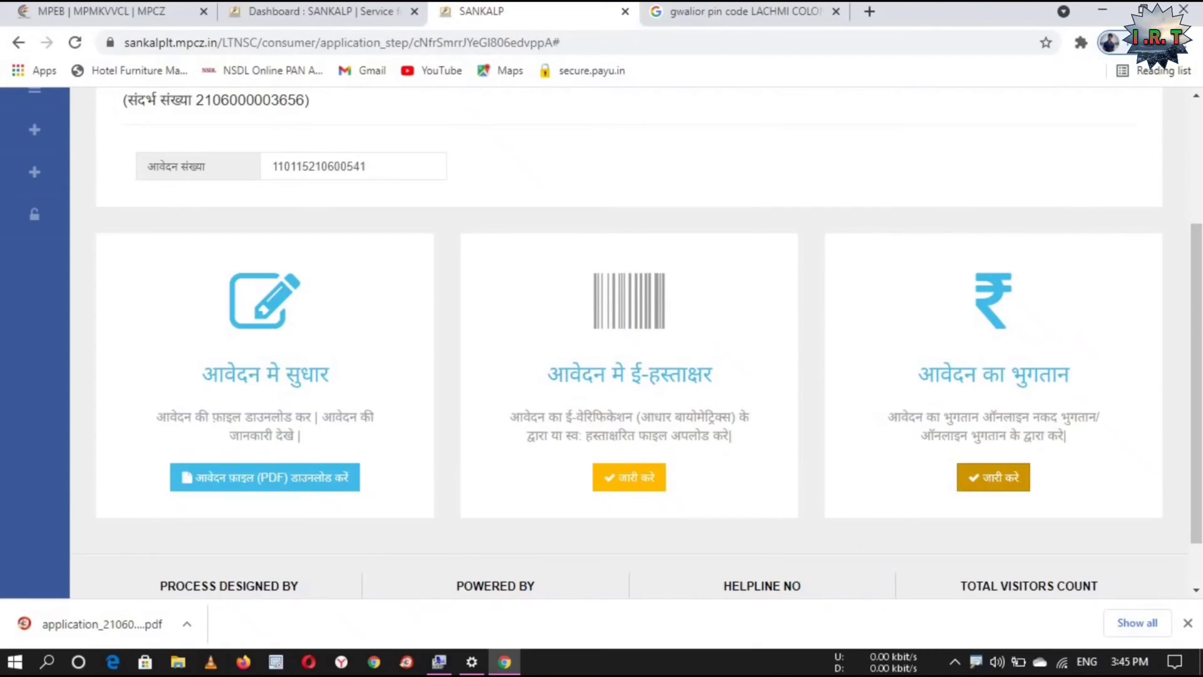
# Step: Choose to sign and upload the application yourself and accept the declaration
pyautogui.click(612, 487)
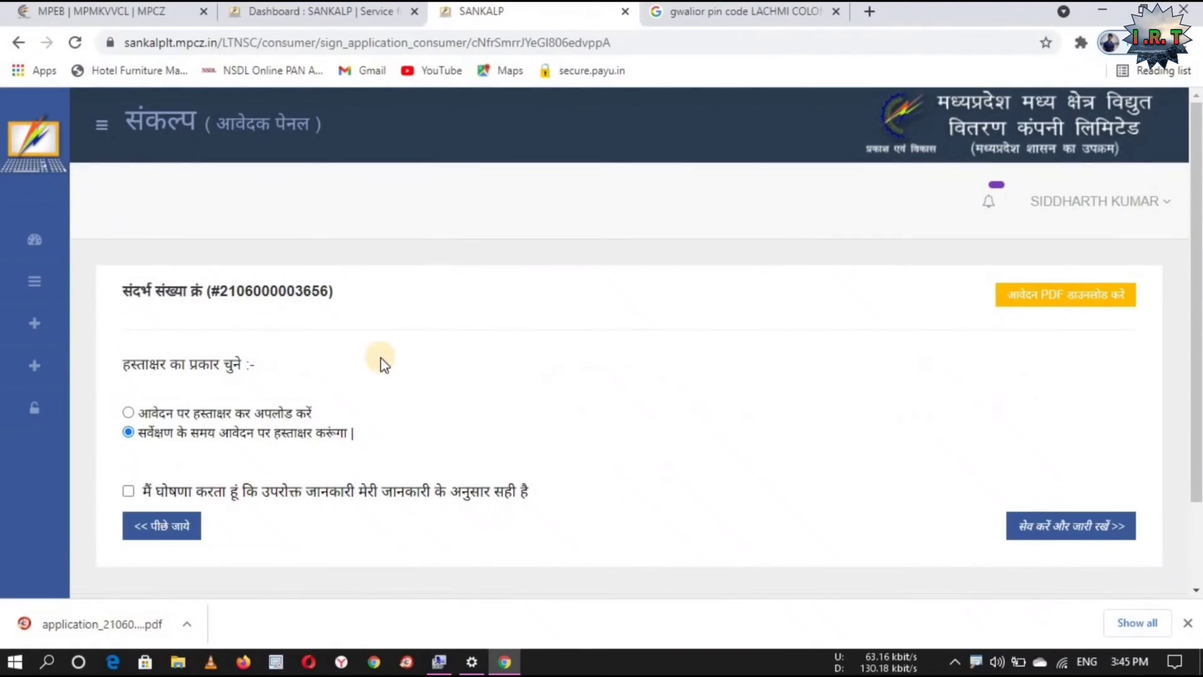
pyautogui.click(128, 414)
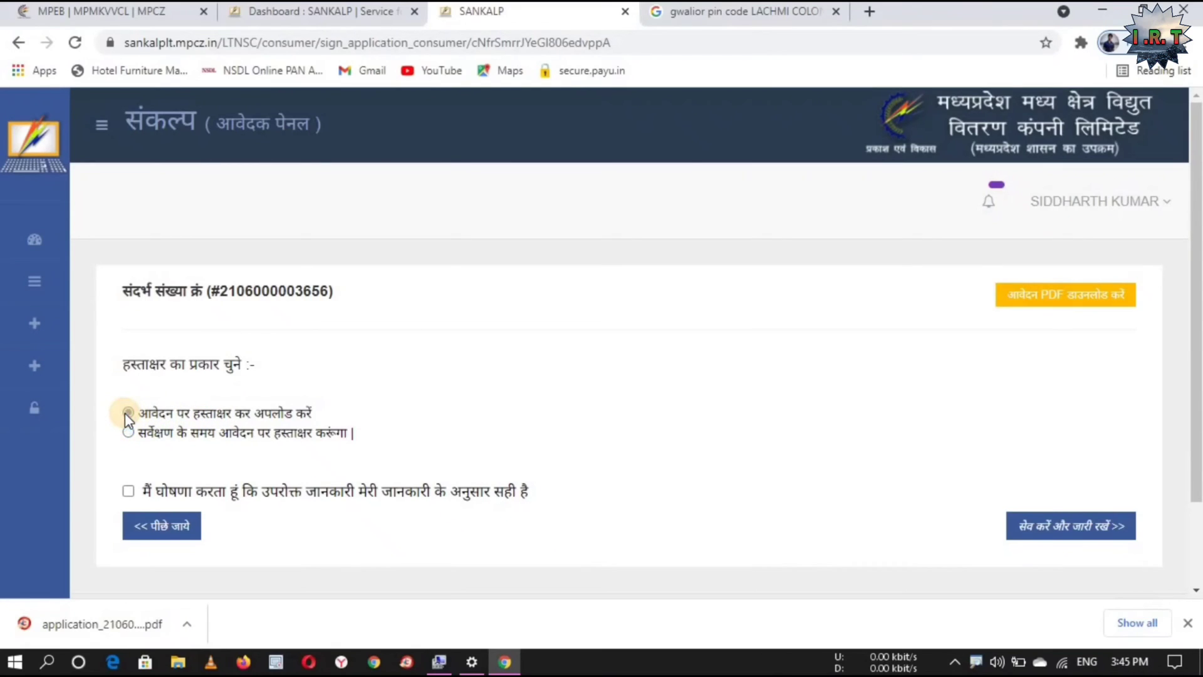
pyautogui.click(129, 492)
pyautogui.click(1069, 521)
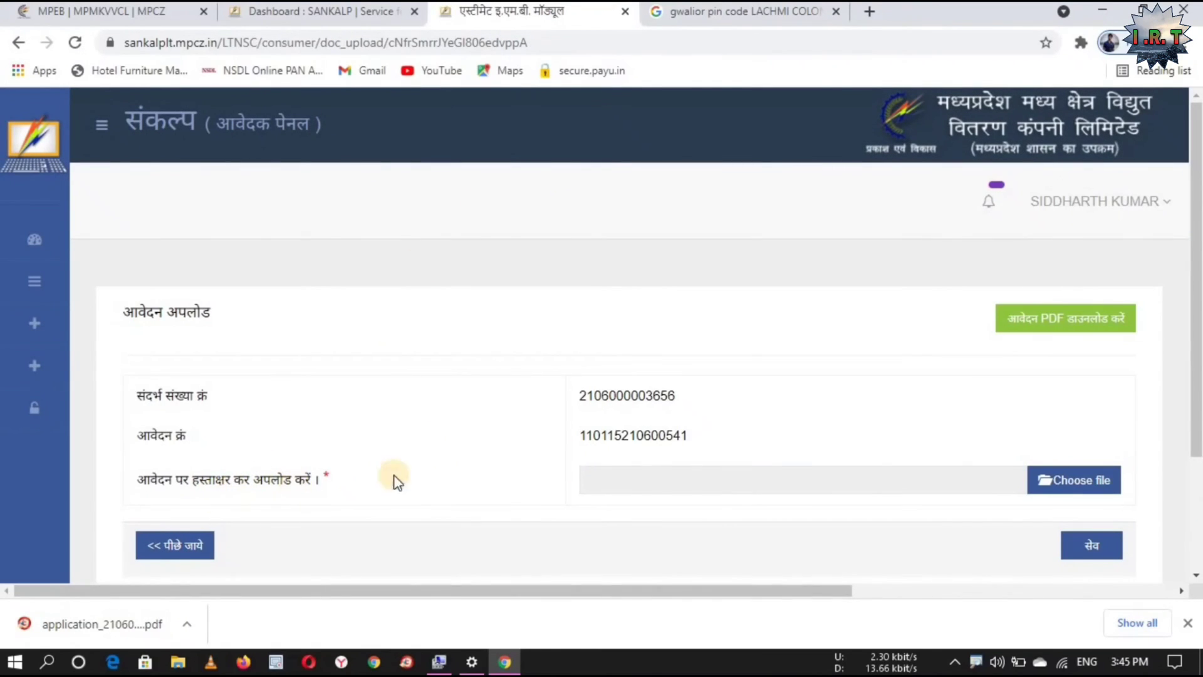
# Step: Upload 555.pdf as the signed application and save it
pyautogui.click(1060, 489)
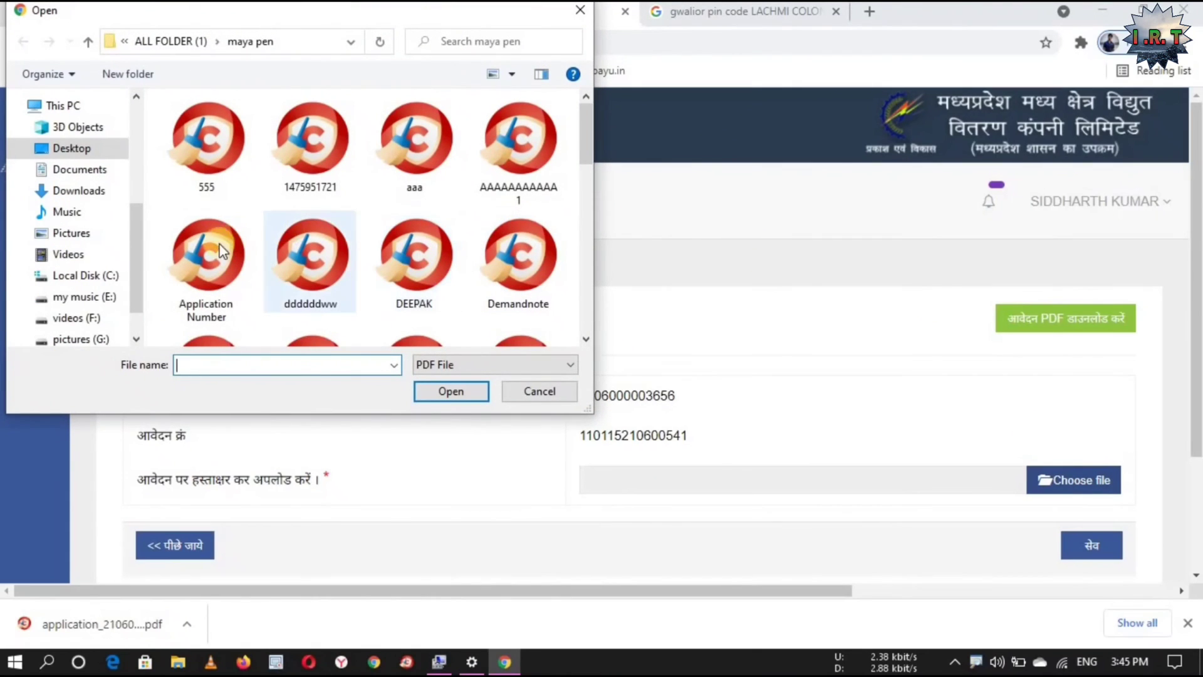
pyautogui.doubleClick(223, 147)
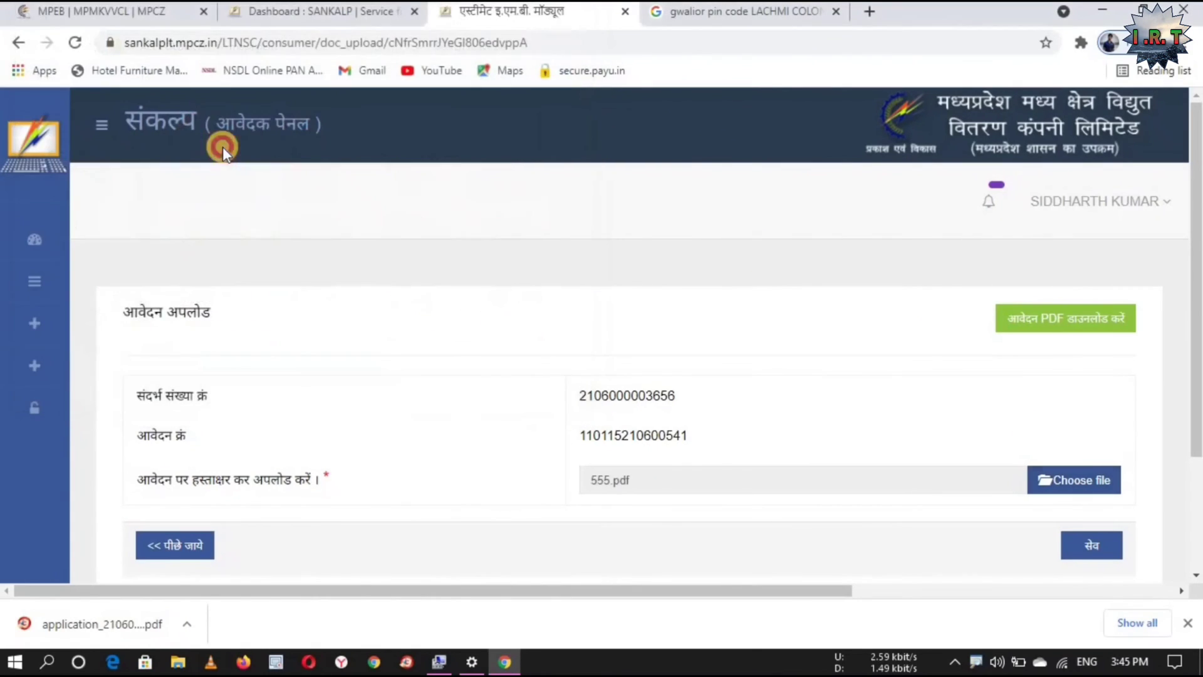
pyautogui.click(1109, 551)
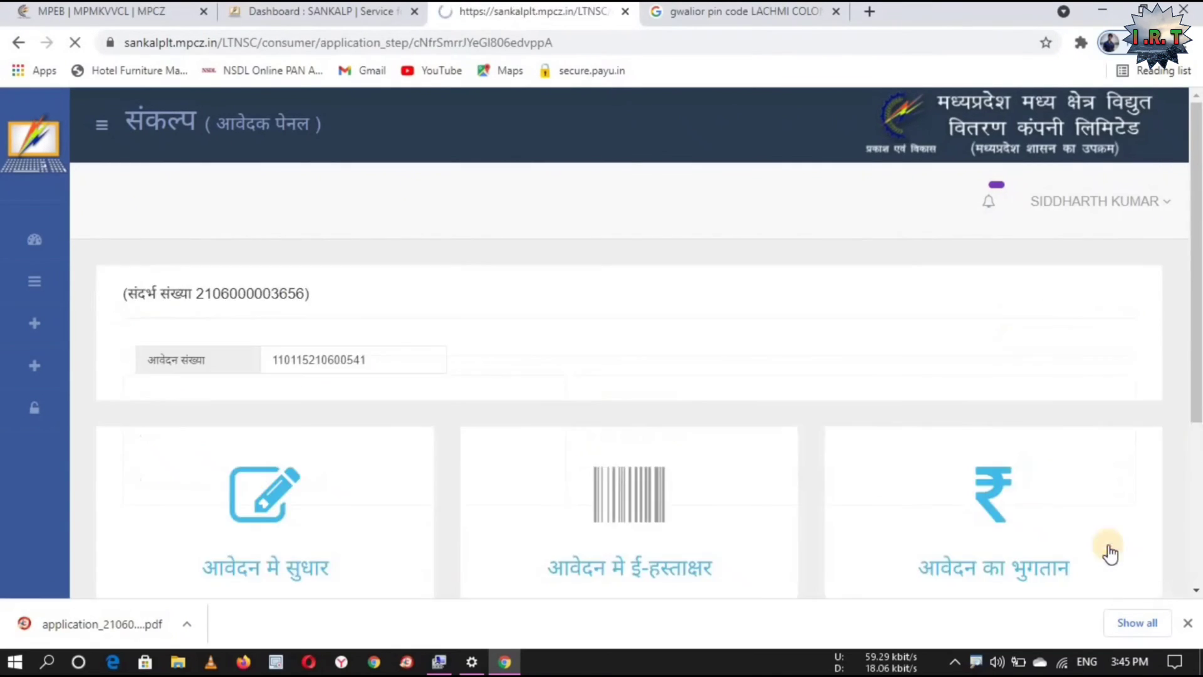
# Step: Open the ₹250 fee invoice, keep online payment, and proceed to the payment summary
pyautogui.scroll(-3, 1015, 438)
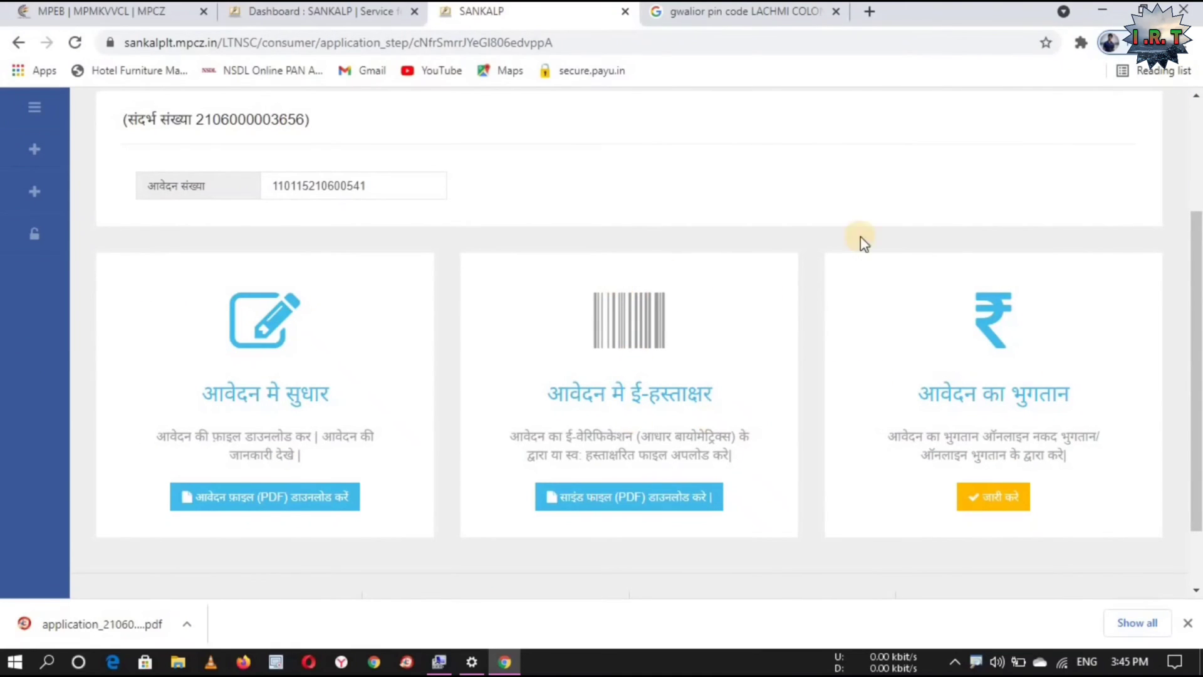
pyautogui.click(1011, 500)
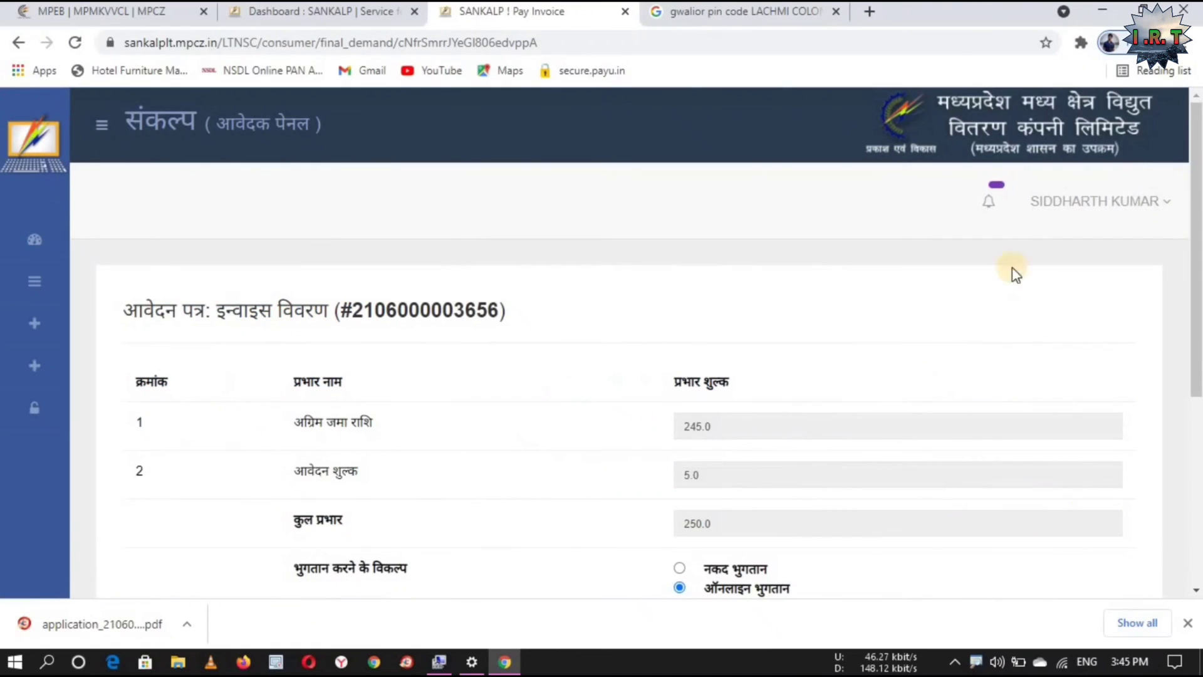
pyautogui.scroll(-2, 1015, 274)
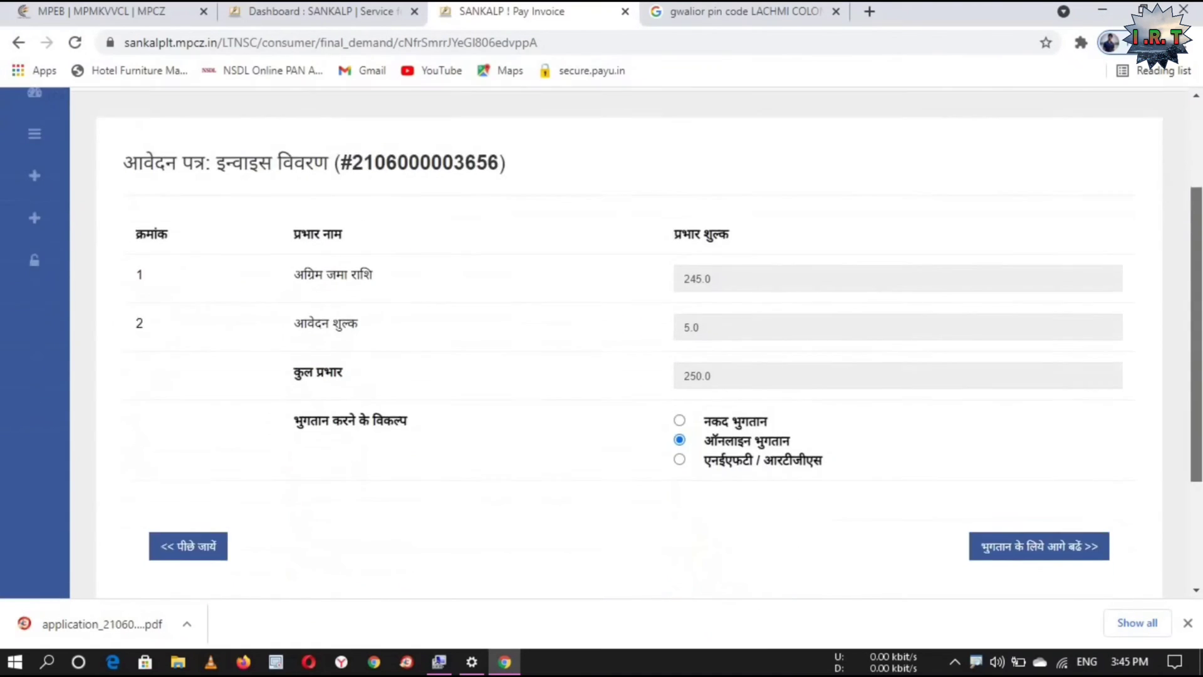
pyautogui.scroll(-3, 626, 339)
pyautogui.scroll(2, 612, 367)
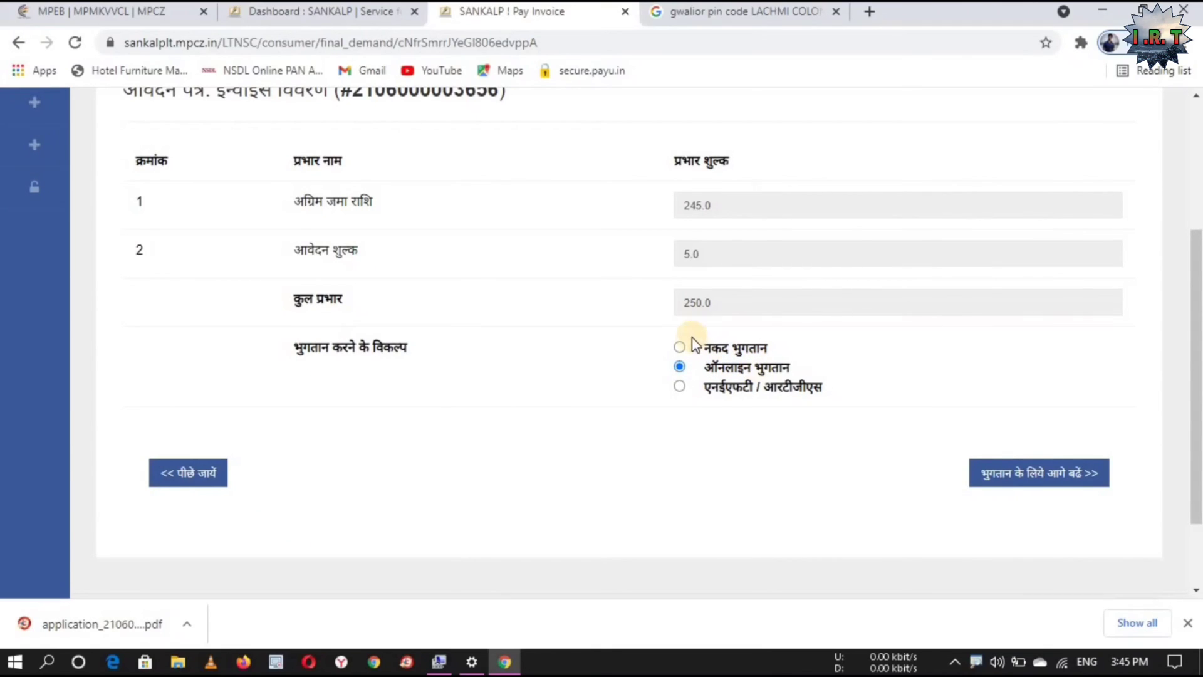
pyautogui.doubleClick(678, 368)
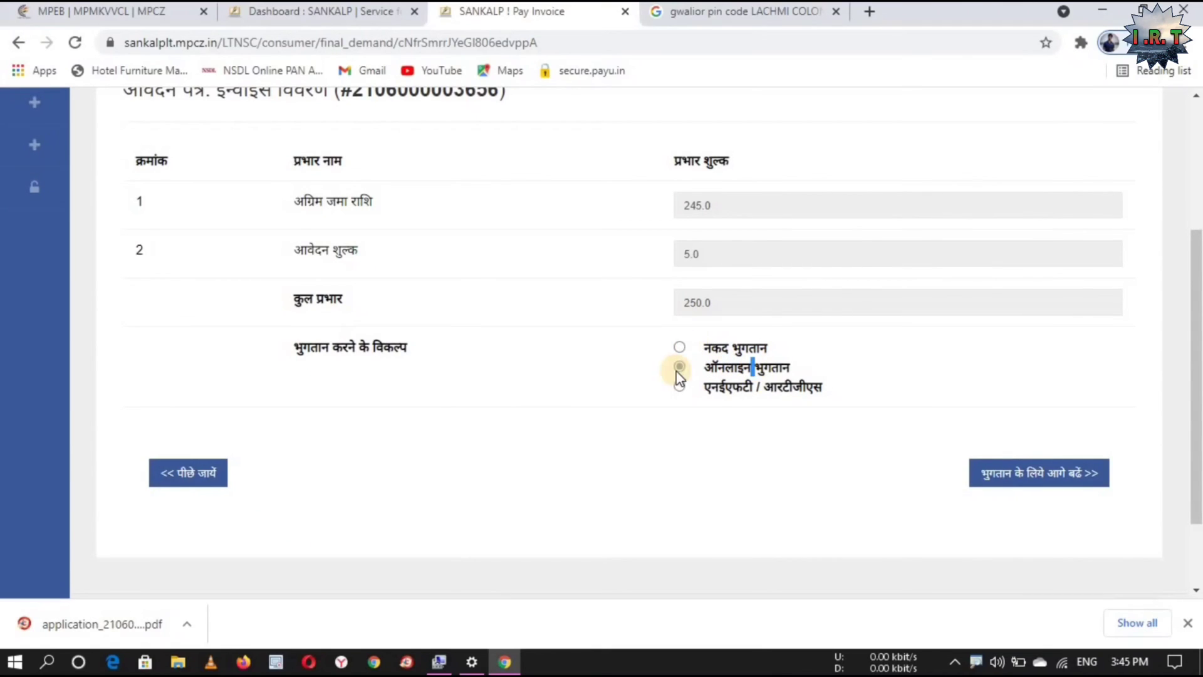
pyautogui.click(1067, 478)
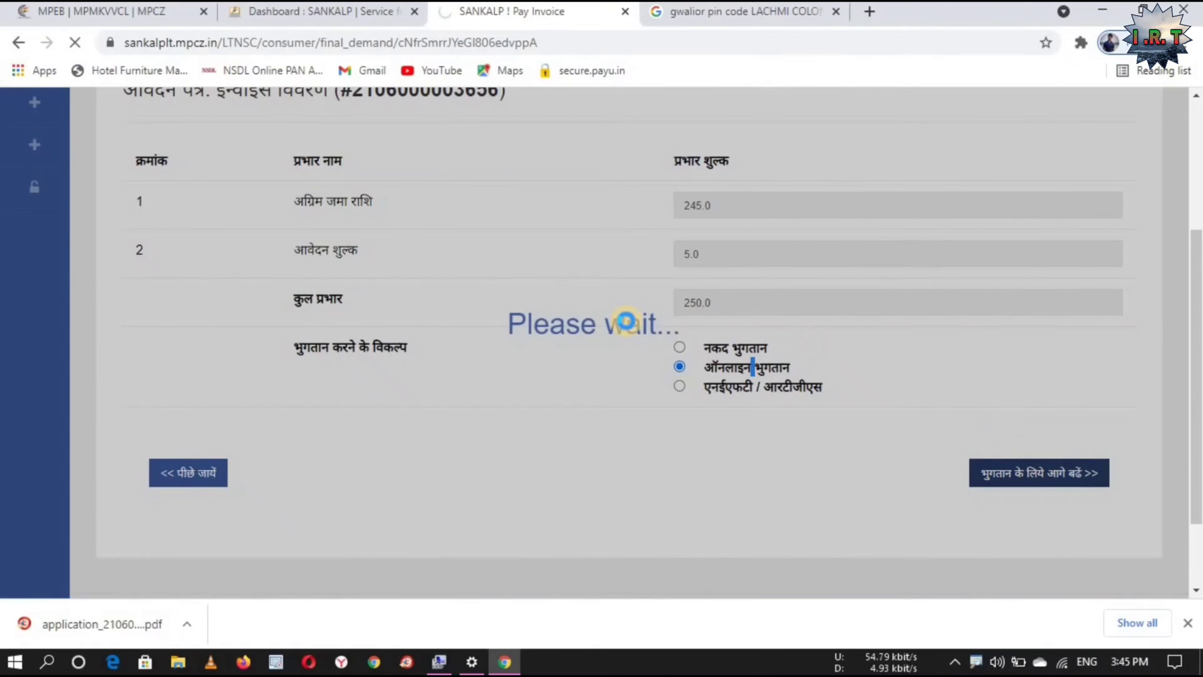
pyautogui.scroll(-5, 1200, 194)
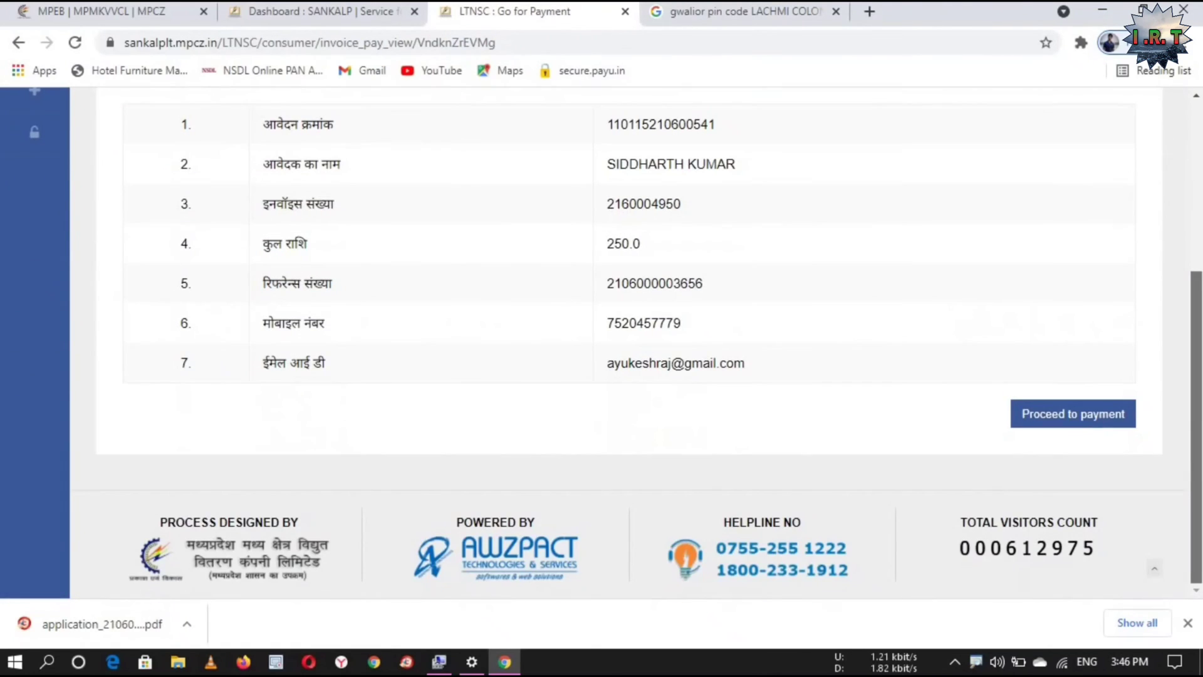
# Step: Go to the PayU gateway, choose Other Bank Debit Card, and pass the reCAPTCHA check
pyautogui.click(1097, 416)
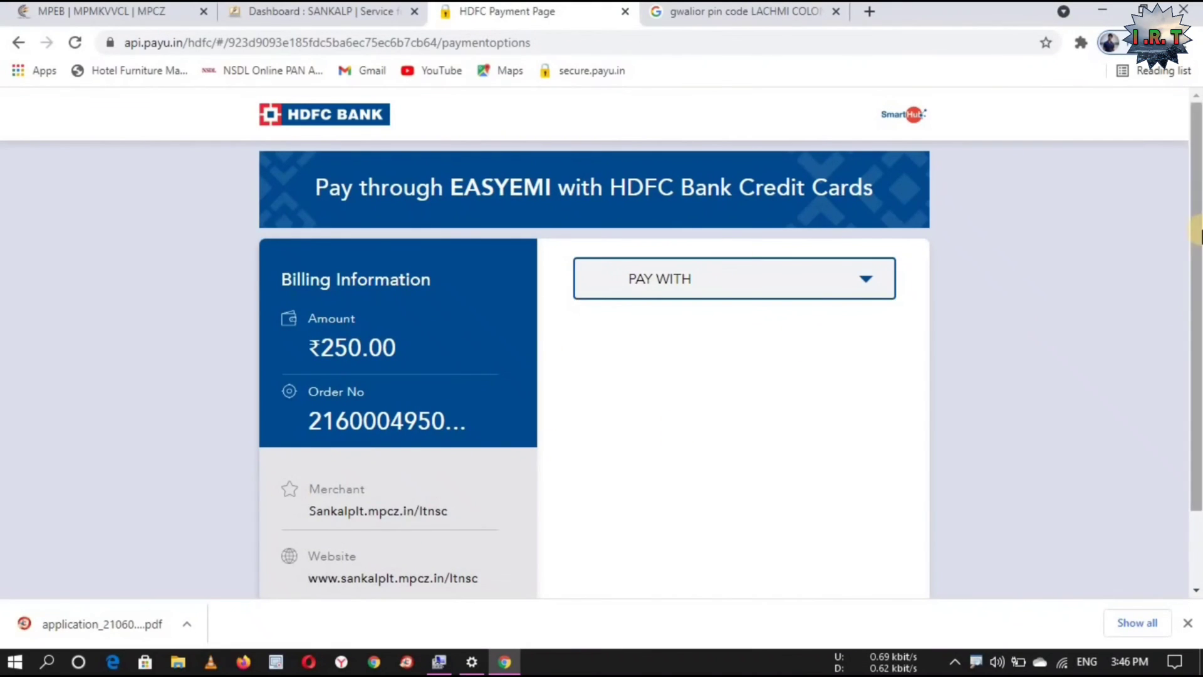
pyautogui.moveTo(1198, 230); pyautogui.dragTo(1198, 303)
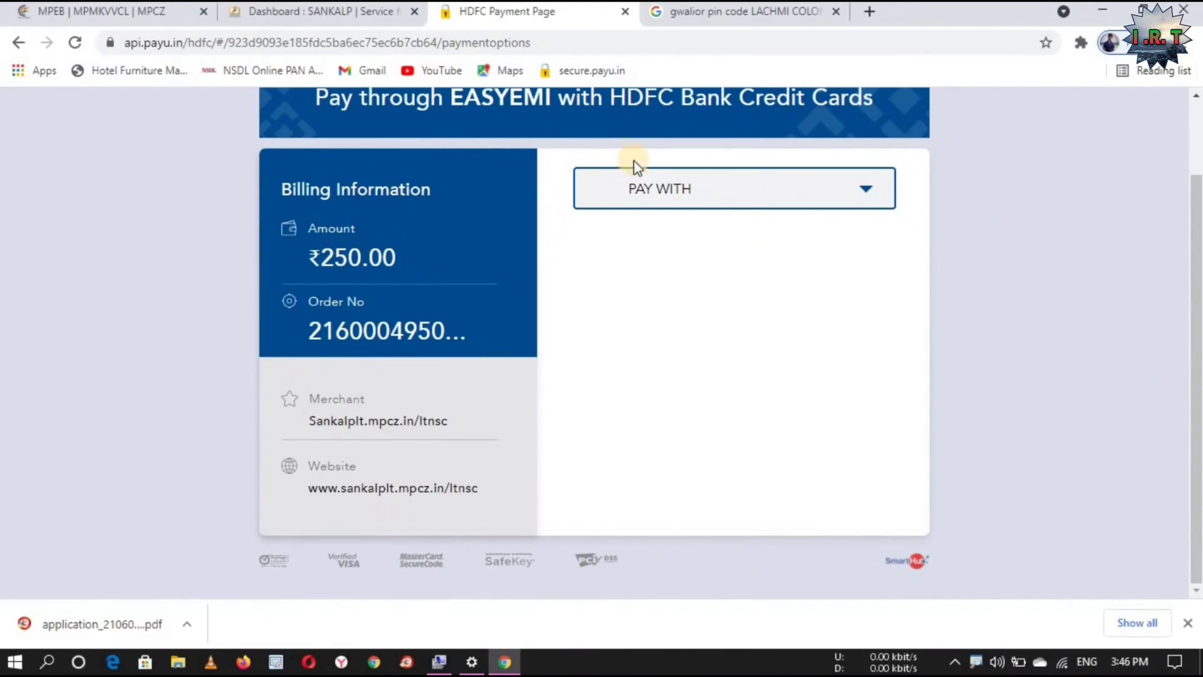
pyautogui.click(652, 188)
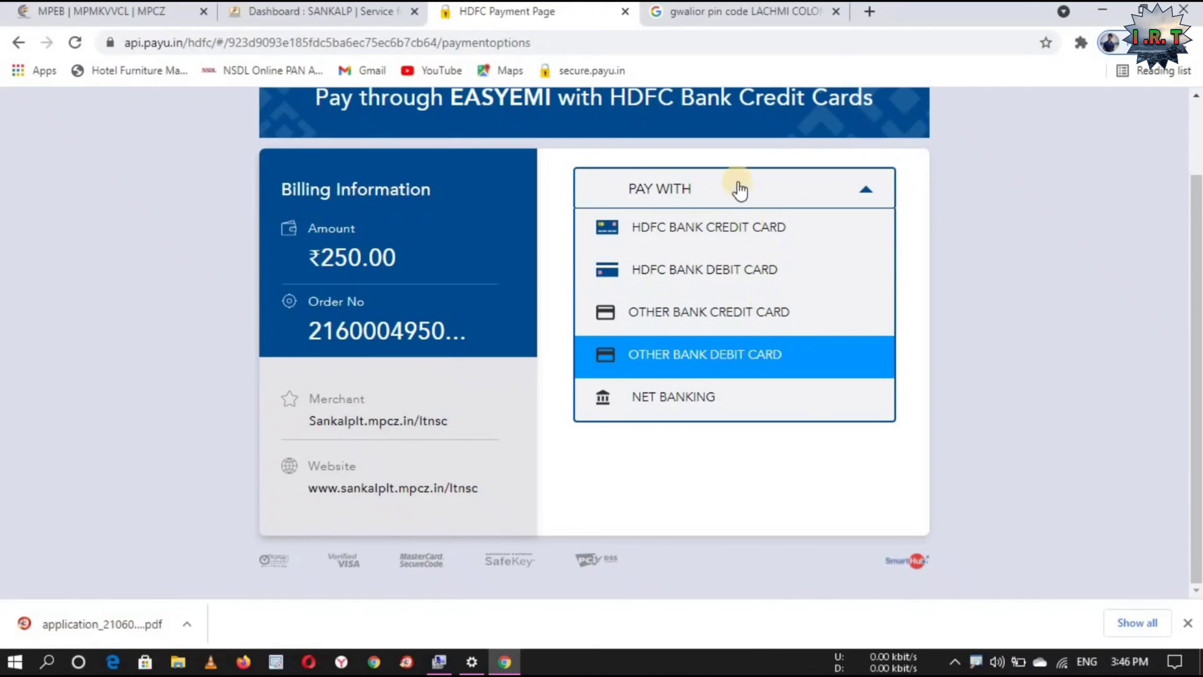
pyautogui.click(752, 362)
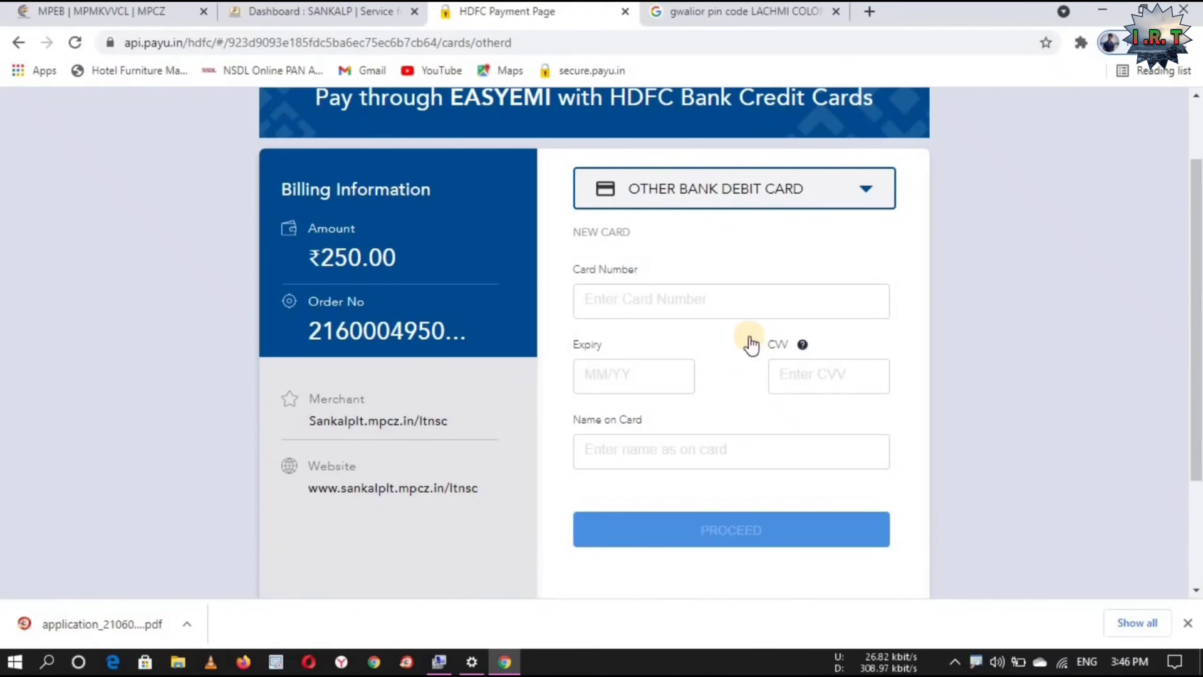
pyautogui.click(639, 302)
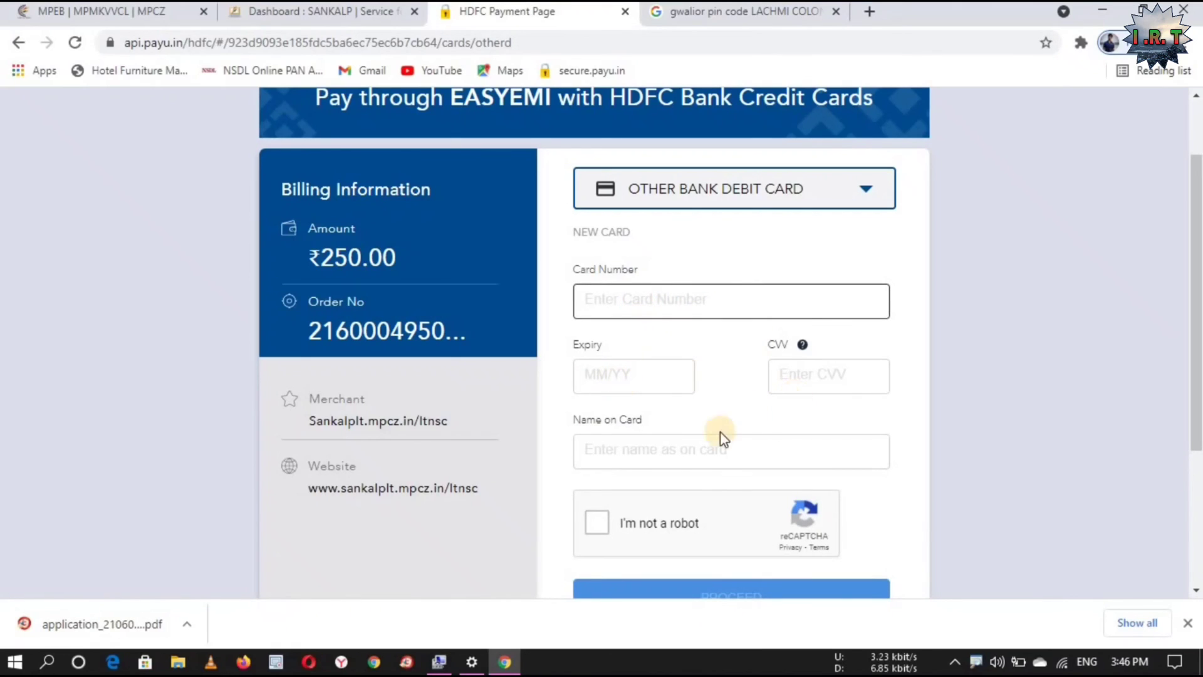
pyautogui.click(596, 527)
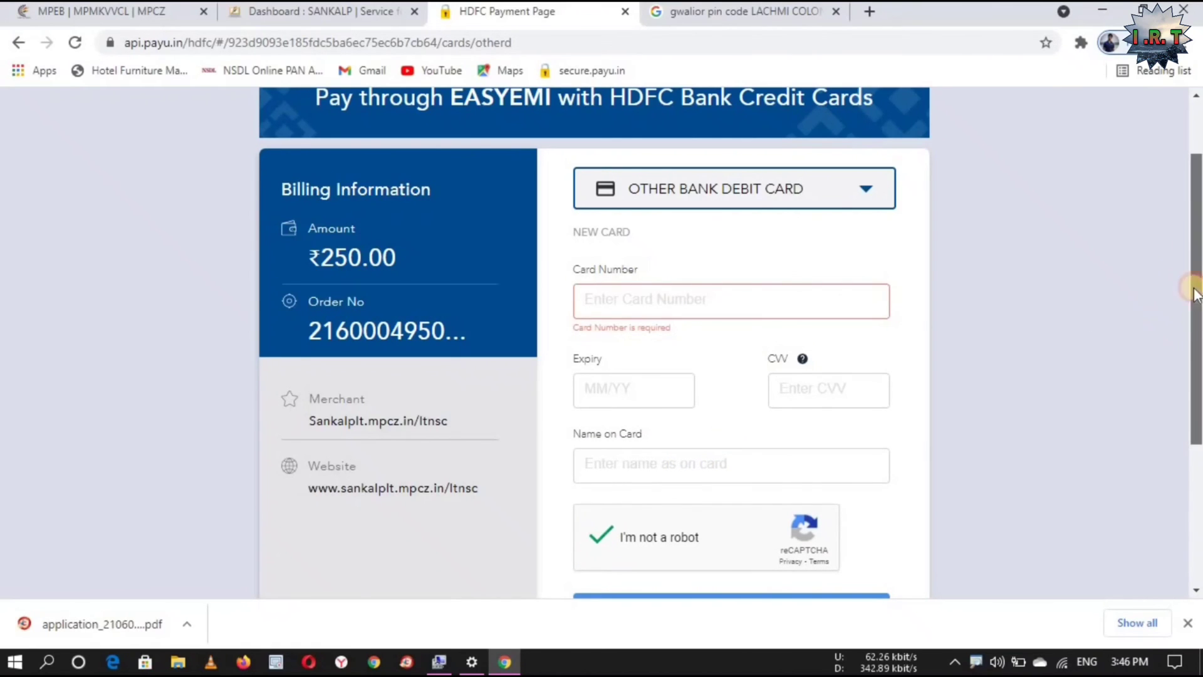
pyautogui.scroll(-3, 1195, 269)
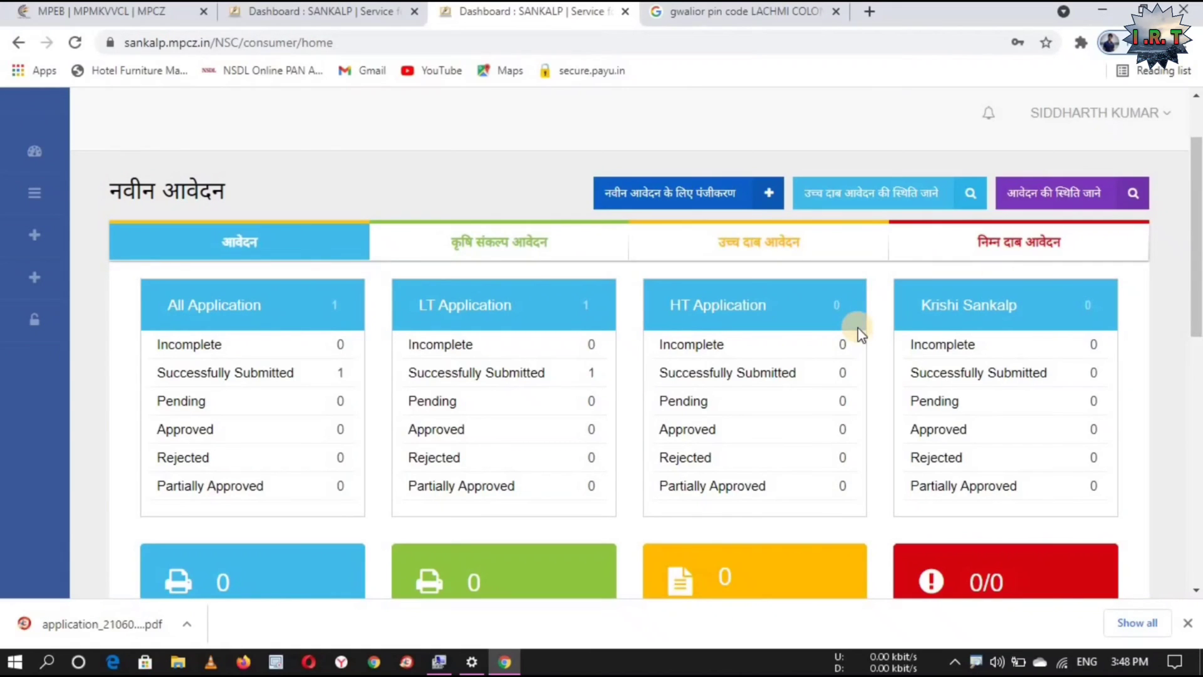
pyautogui.click(1198, 237)
pyautogui.moveTo(1197, 237); pyautogui.dragTo(1197, 267)
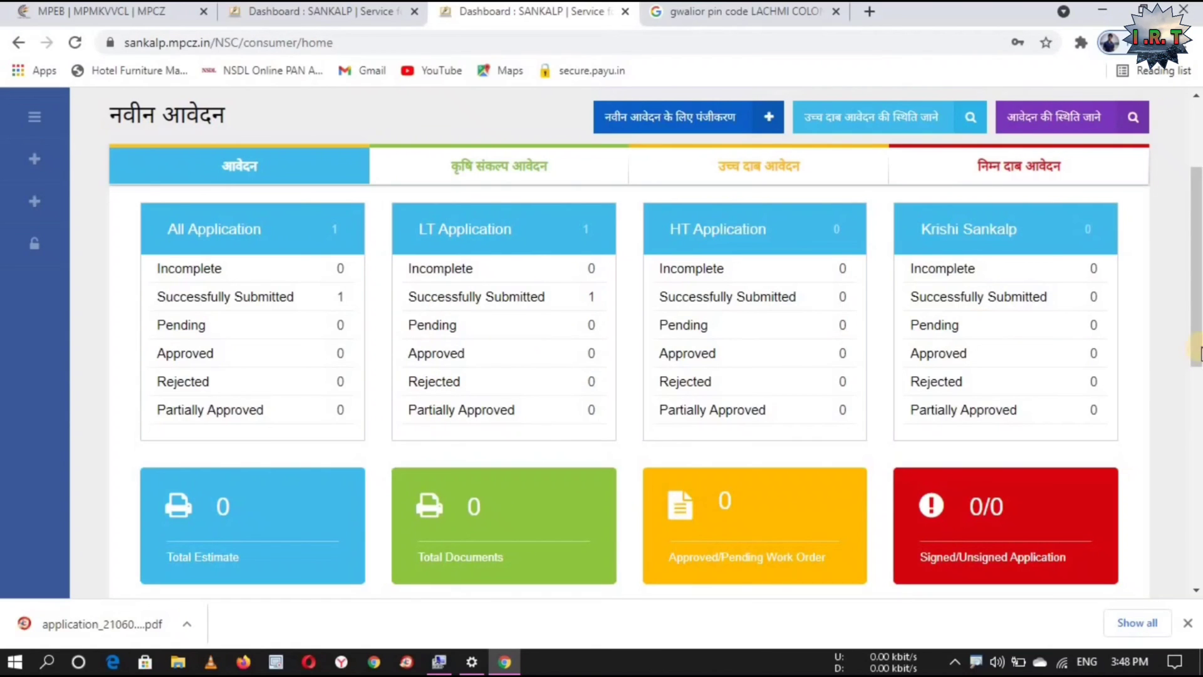
pyautogui.scroll(3, 1196, 339)
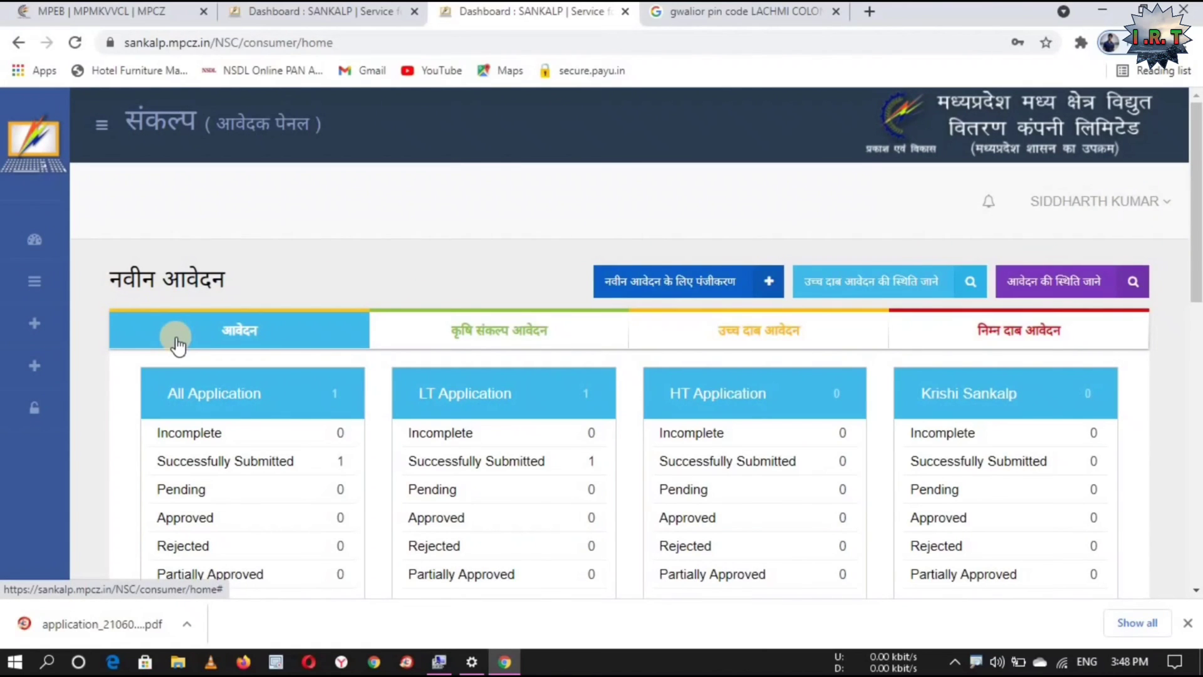
pyautogui.moveTo(22, 281)
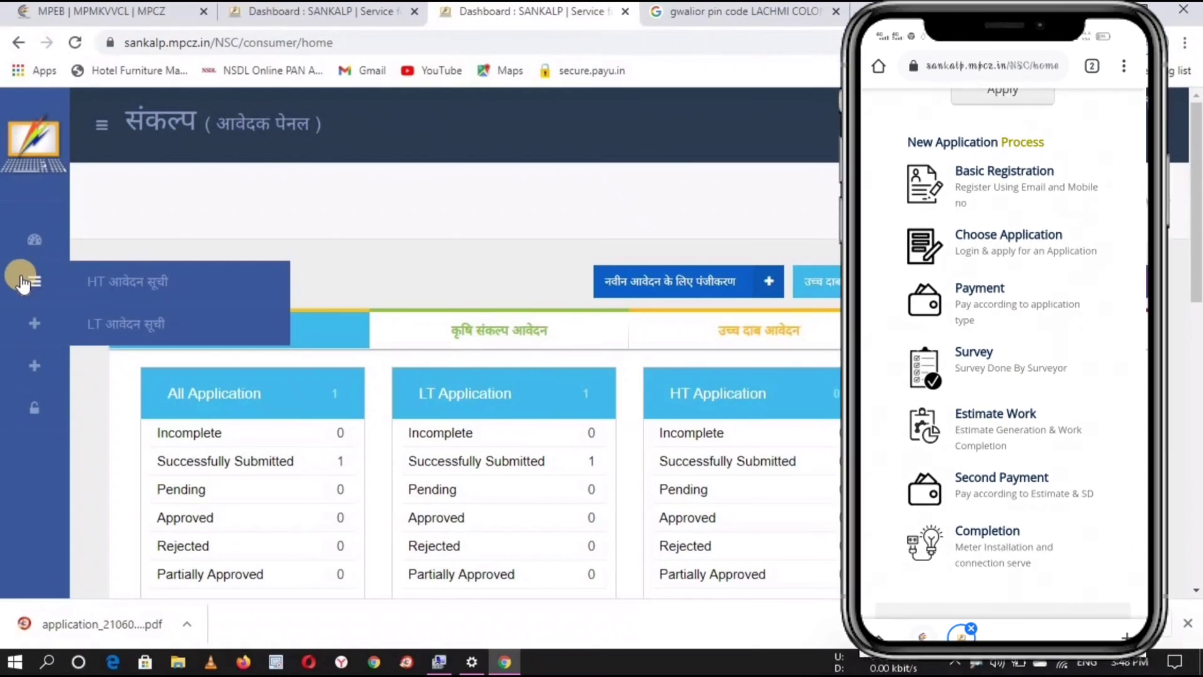